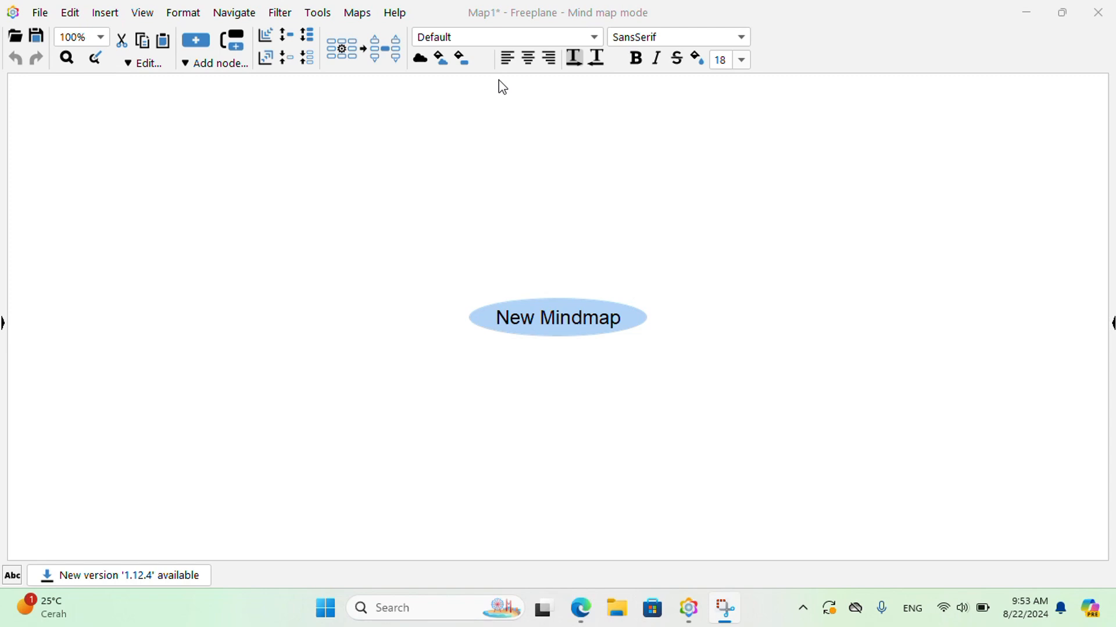
# Rename the central node of the mind map as ILMU TEKHNOLOGI.
pyautogui.click(691, 270)
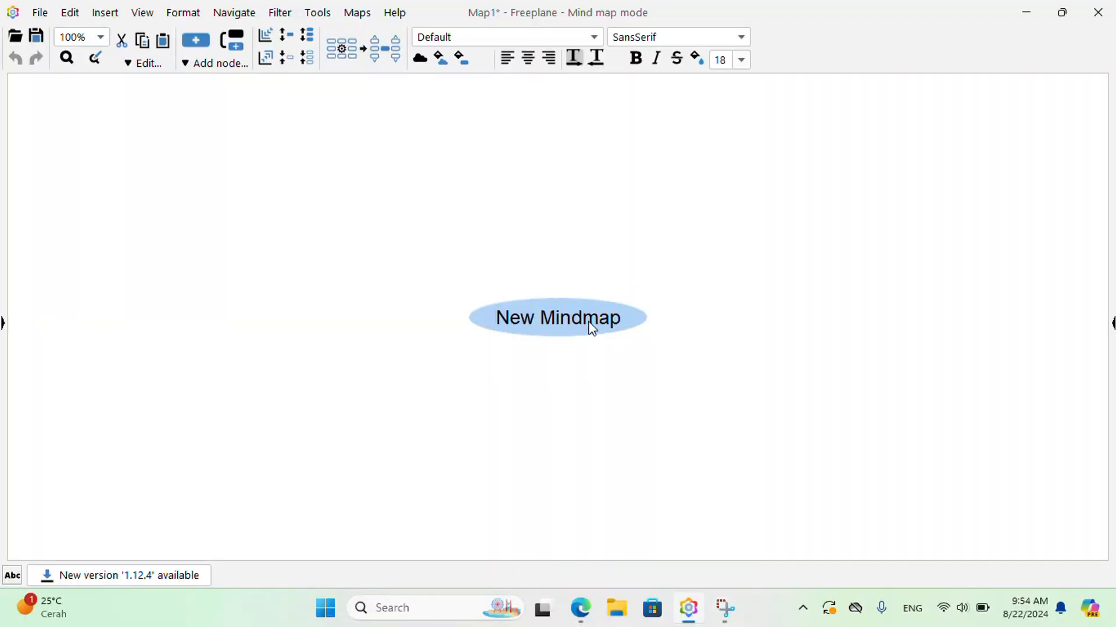
pyautogui.doubleClick(626, 318)
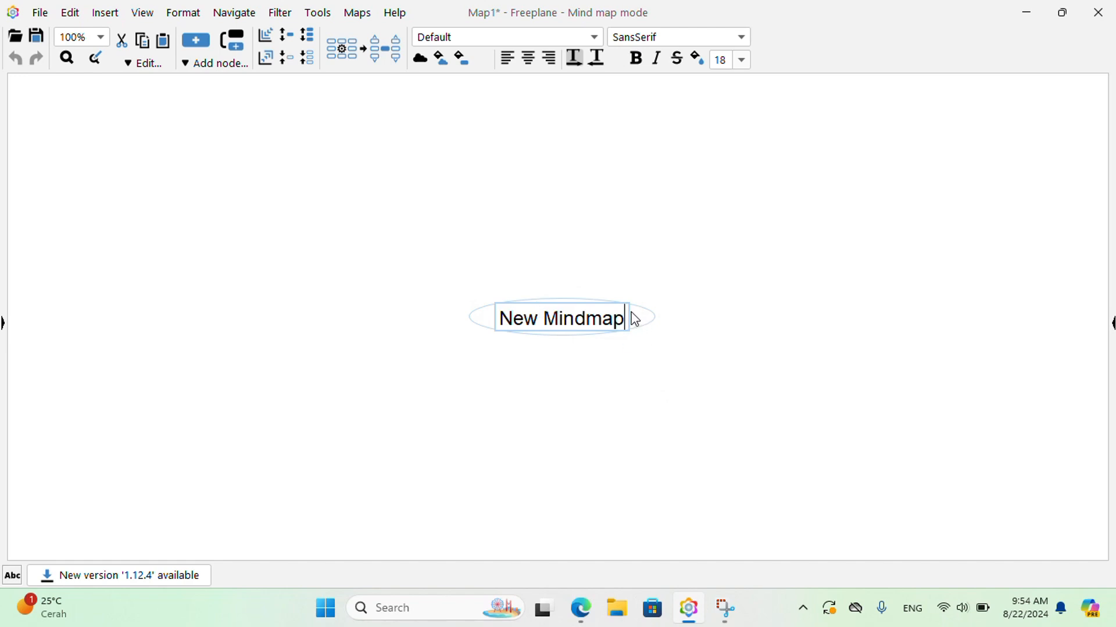
pyautogui.press('BackSpace')
pyautogui.press('BackSpace')
pyautogui.press('BackSpace')
pyautogui.press('BackSpace')
pyautogui.press('BackSpace')
pyautogui.press('BackSpace')
pyautogui.press('BackSpace')
pyautogui.press('BackSpace')
pyautogui.press('BackSpace')
pyautogui.press('BackSpace')
pyautogui.press('BackSpace')
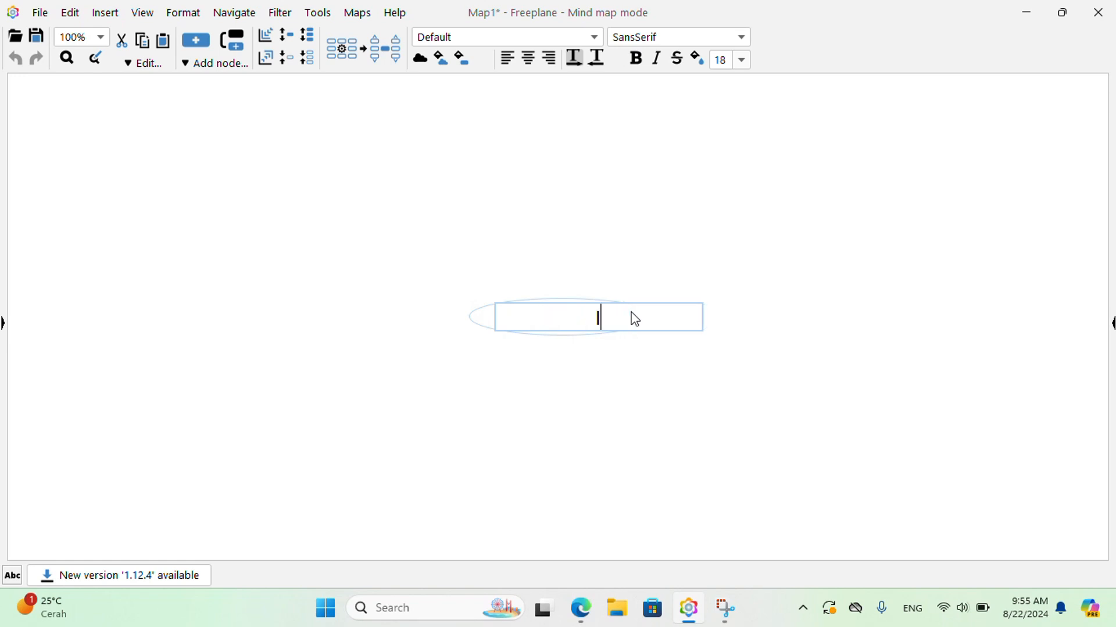
pyautogui.write('ILMU TEKH')
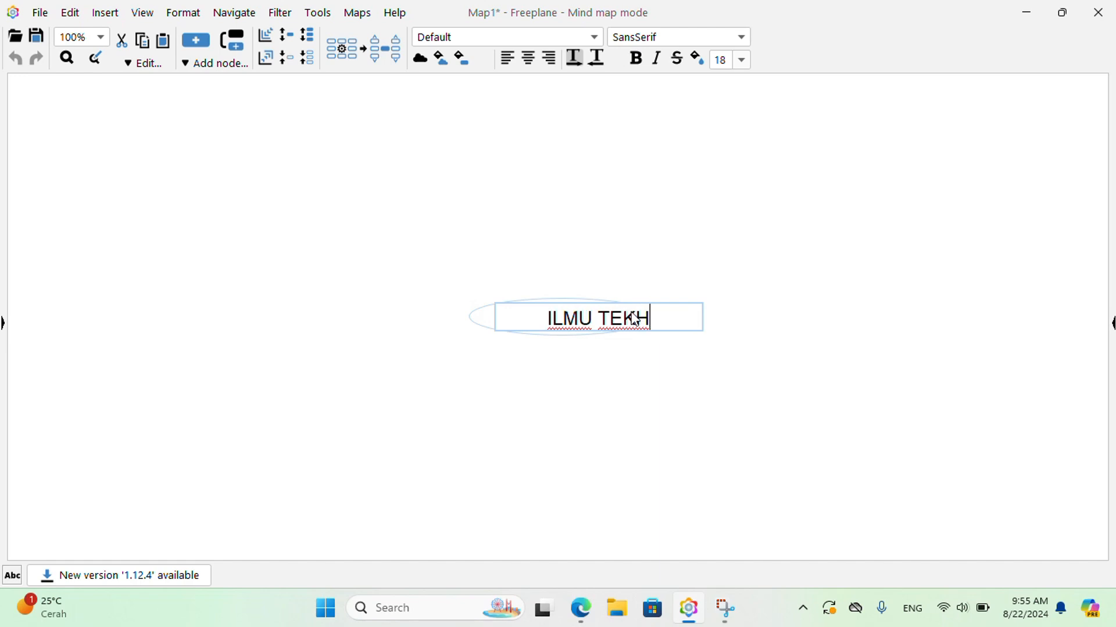
pyautogui.write('NOLOG')
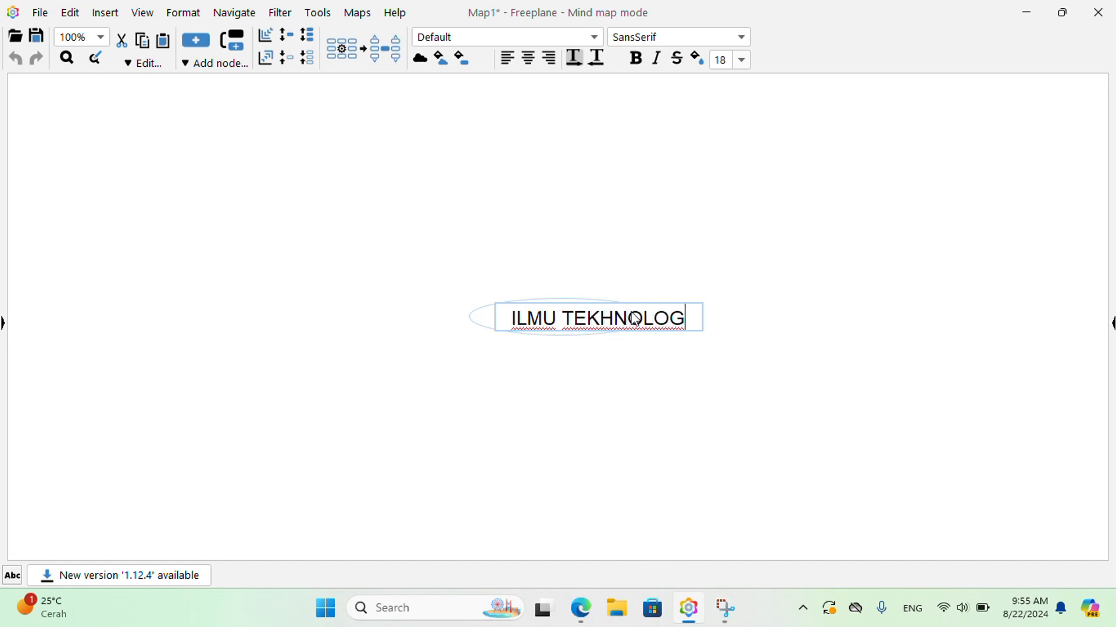
pyautogui.write('I')
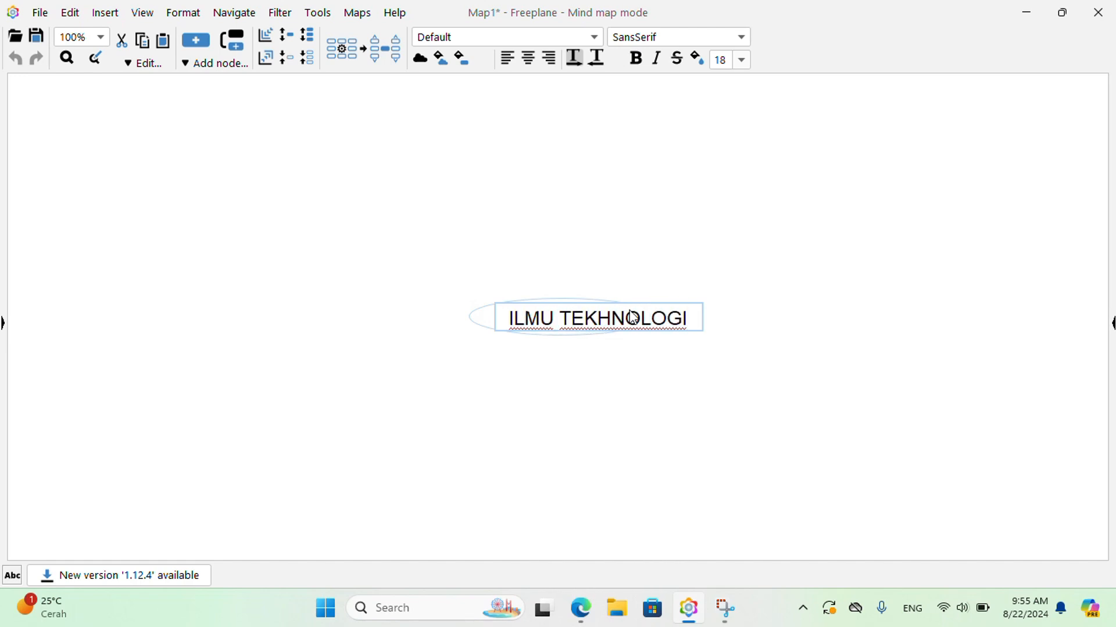
pyautogui.click(465, 17)
pyautogui.press('Return')
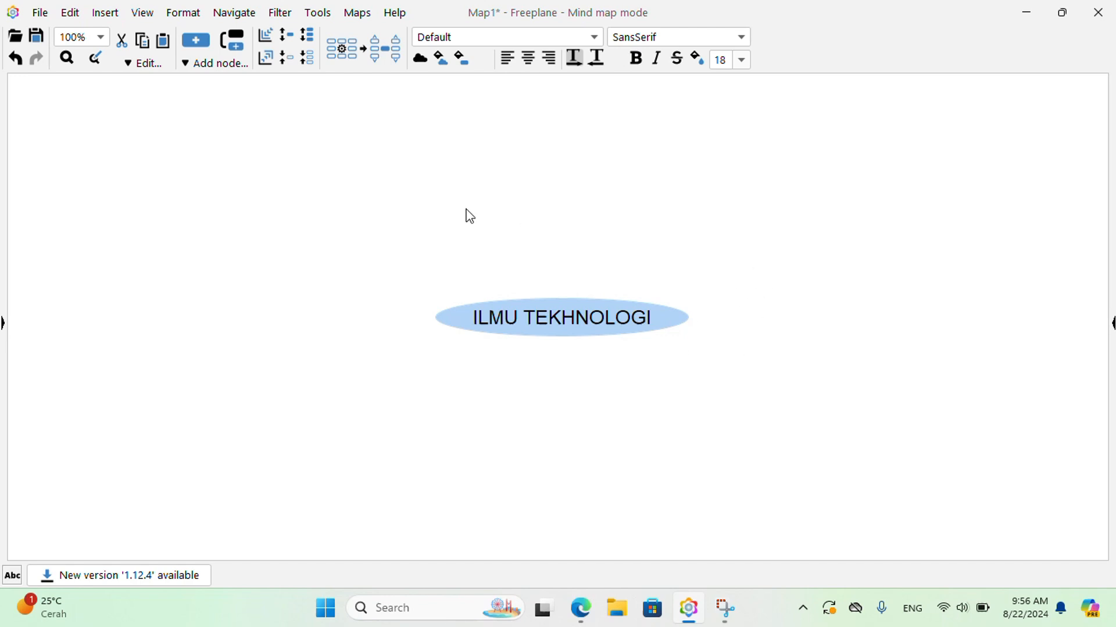
# Add a child node to the central ILMU TEKHNOLOGI node with the text AGUSTUS.
pyautogui.doubleClick(669, 328)
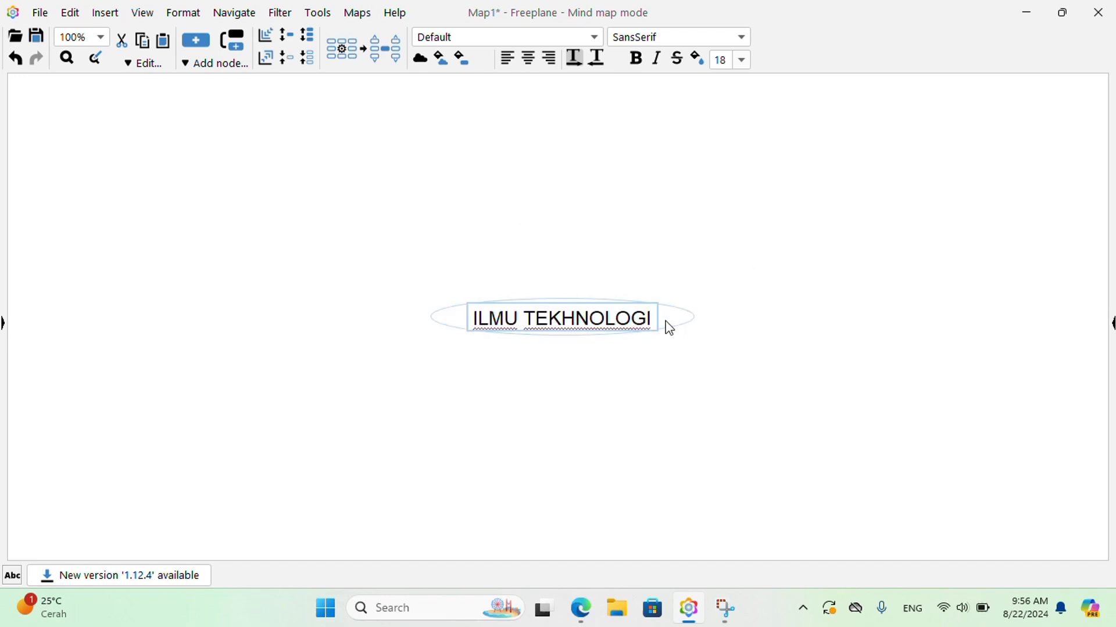
pyautogui.press('Tab')
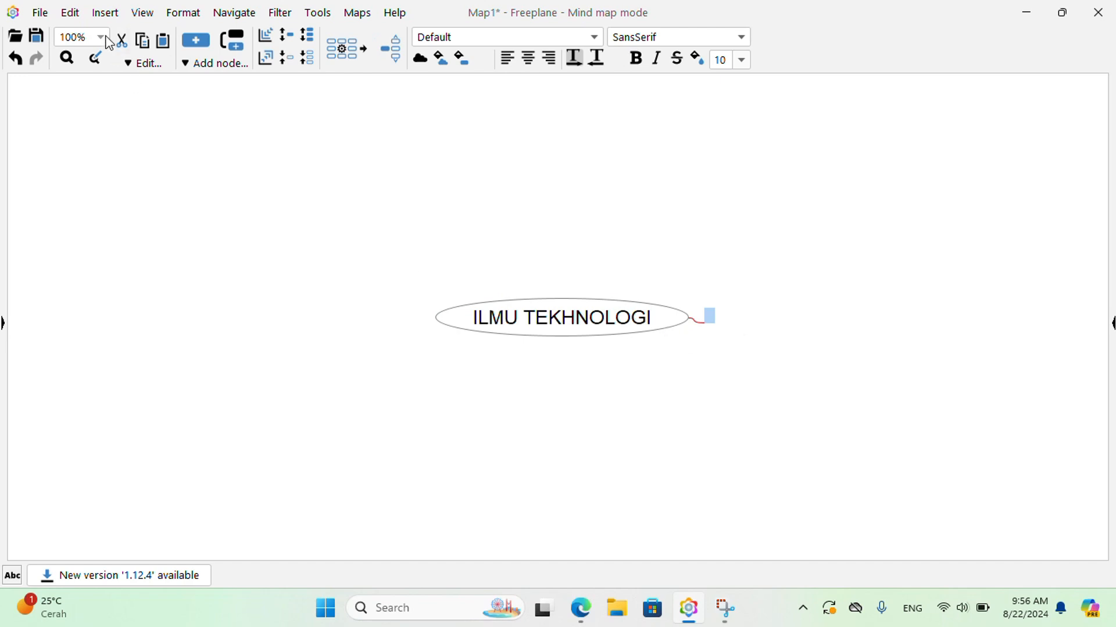
pyautogui.click(105, 14)
pyautogui.moveTo(139, 39)
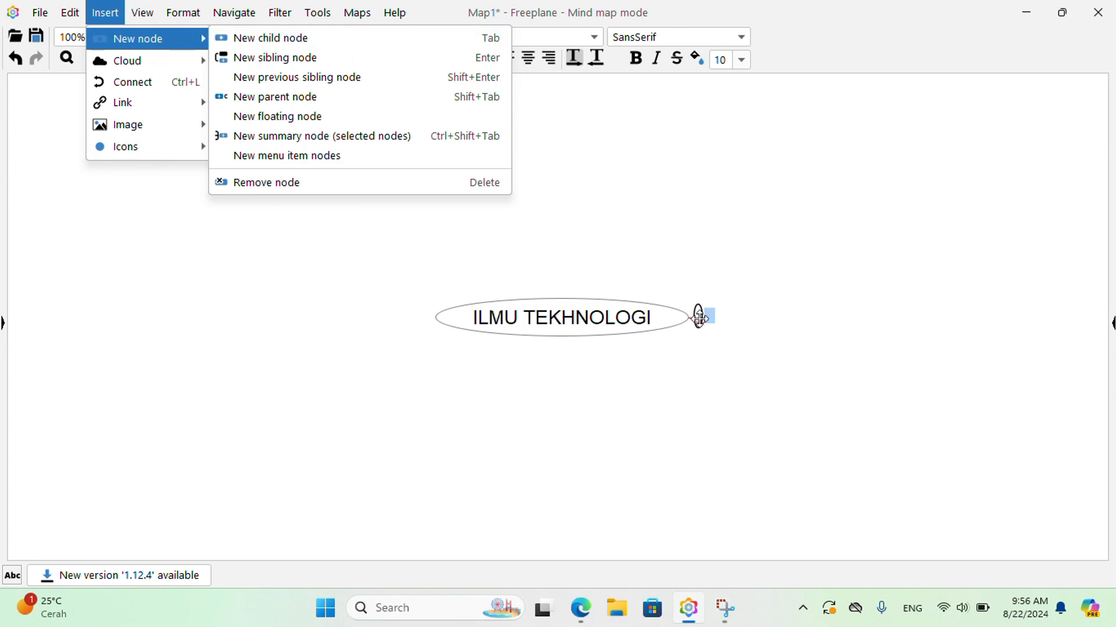
pyautogui.moveTo(735, 322); pyautogui.dragTo(719, 312)
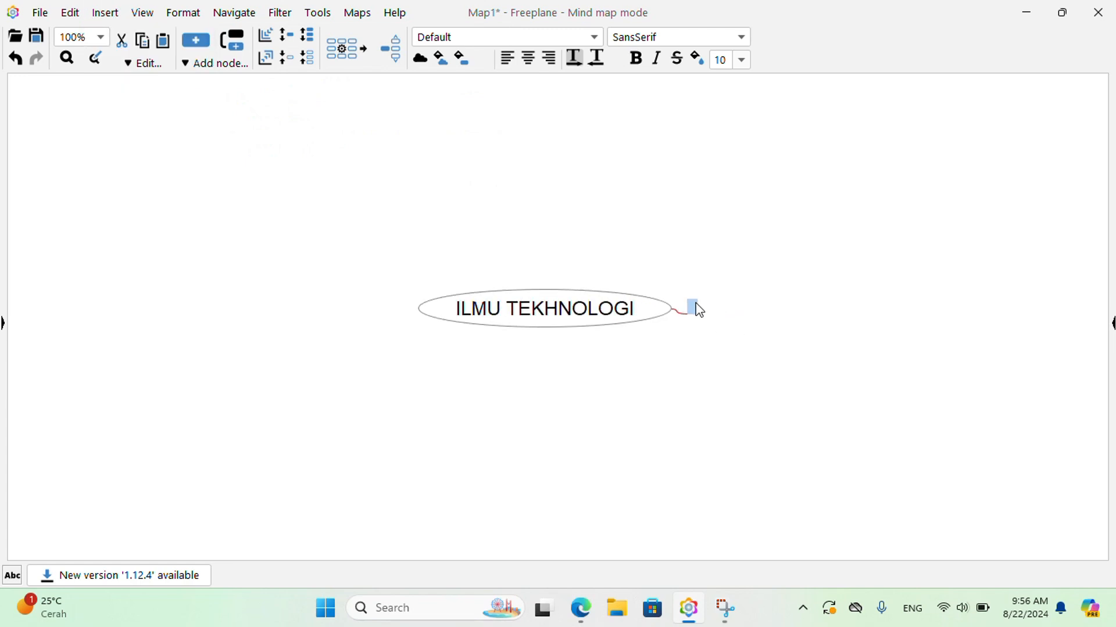
pyautogui.doubleClick(695, 309)
pyautogui.write('AGUSTUS')
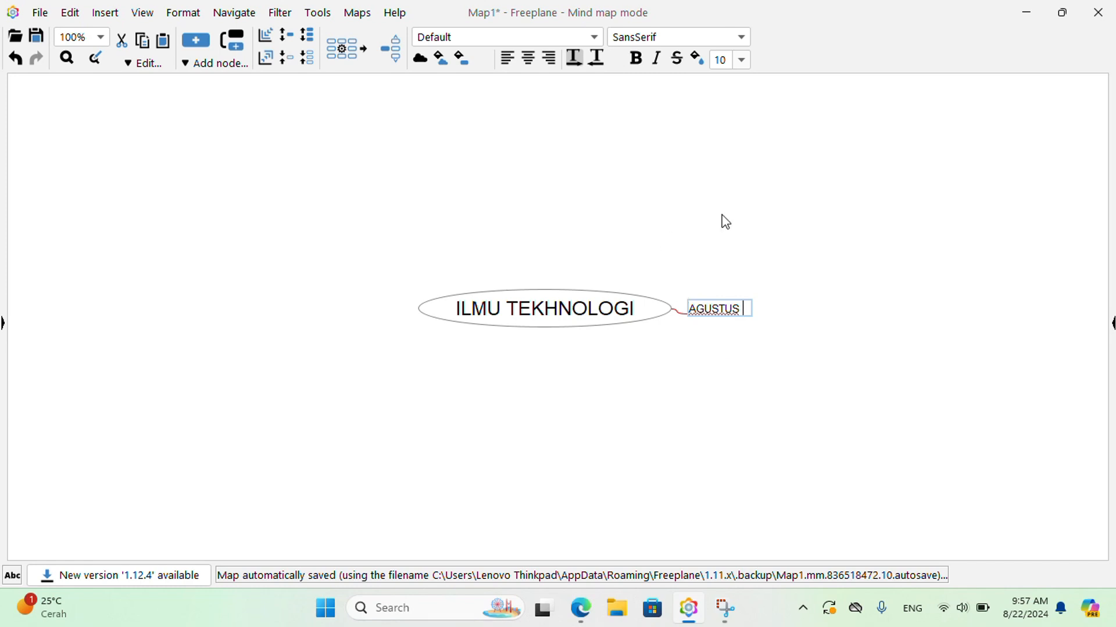
# Add a child node with the text MINGGU 1 under the AGUSTUS node.
pyautogui.click(108, 12)
pyautogui.moveTo(142, 12)
pyautogui.click(103, 16)
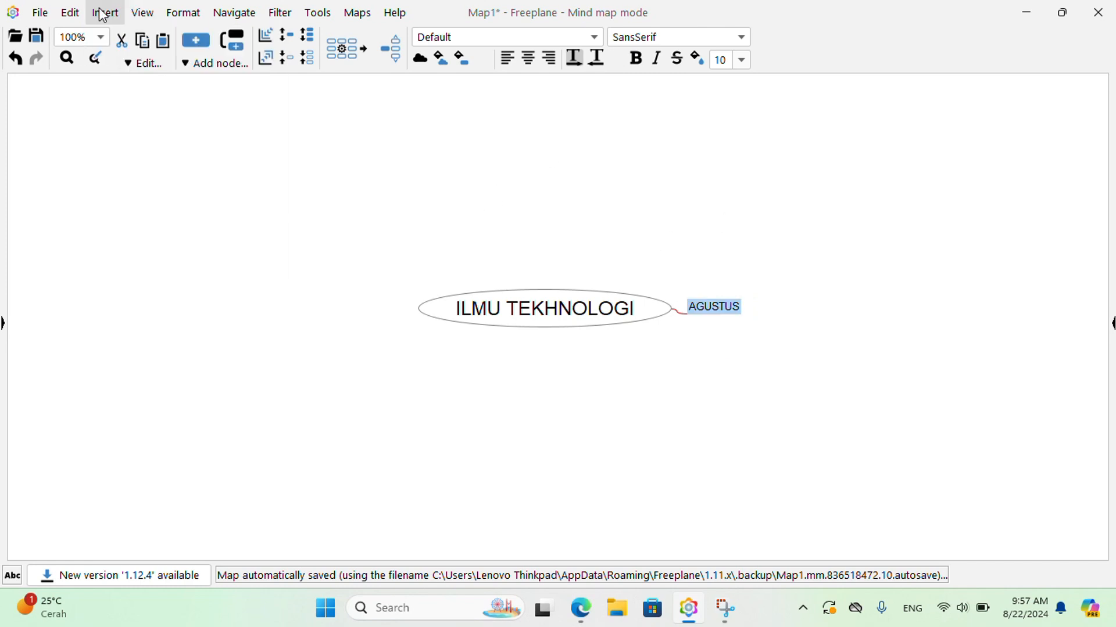
pyautogui.click(103, 16)
pyautogui.moveTo(142, 12)
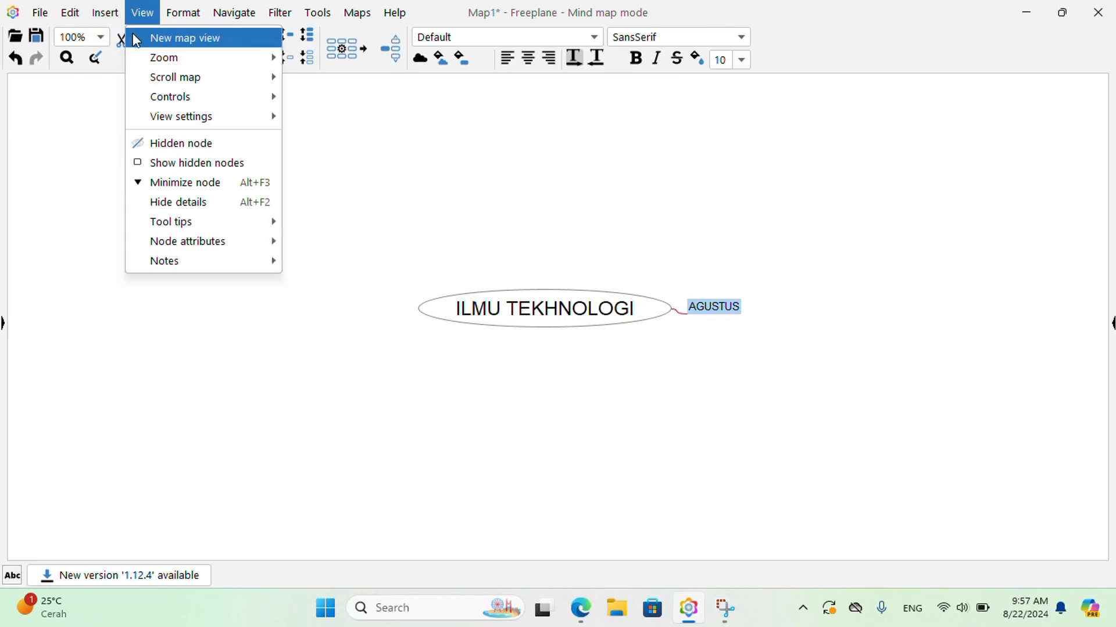
pyautogui.moveTo(105, 13)
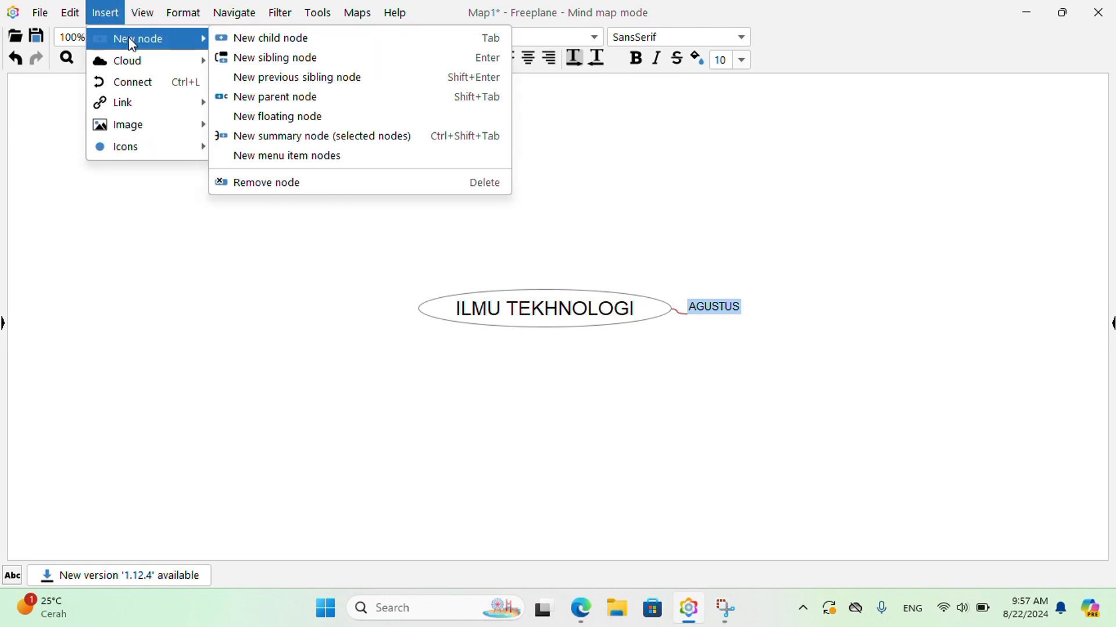
pyautogui.click(235, 39)
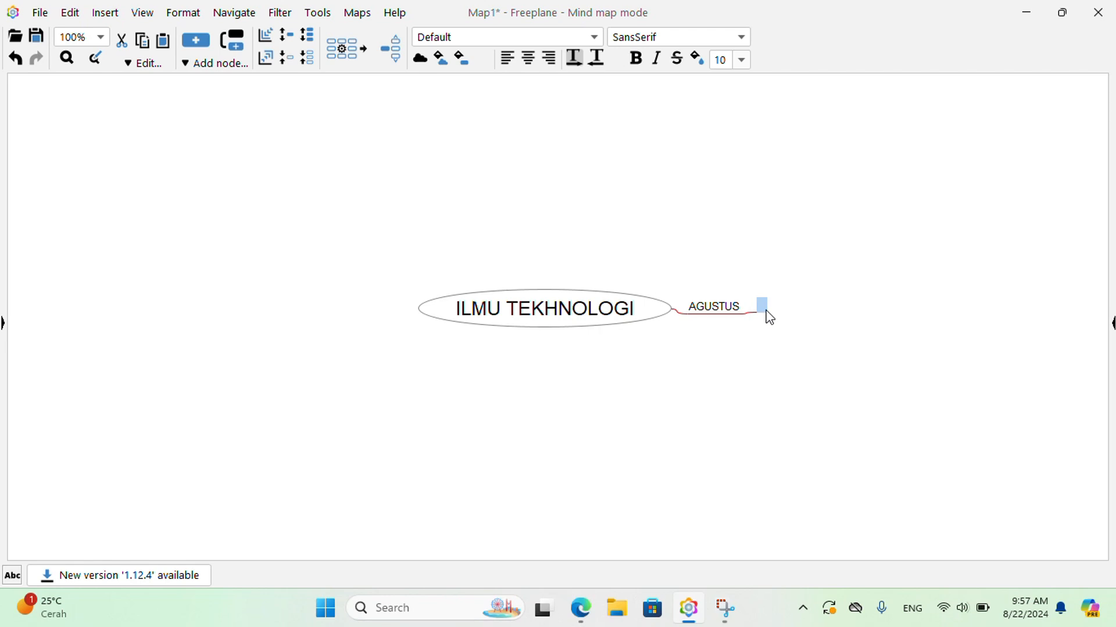
pyautogui.write('MINGGU 1')
pyautogui.press('Return')
# Add three sibling nodes below MINGGU 1 with the texts MINGGU 2, MINGGU 3 and MINGGU 4.
pyautogui.press('Return')
pyautogui.write('MINGGU 2')
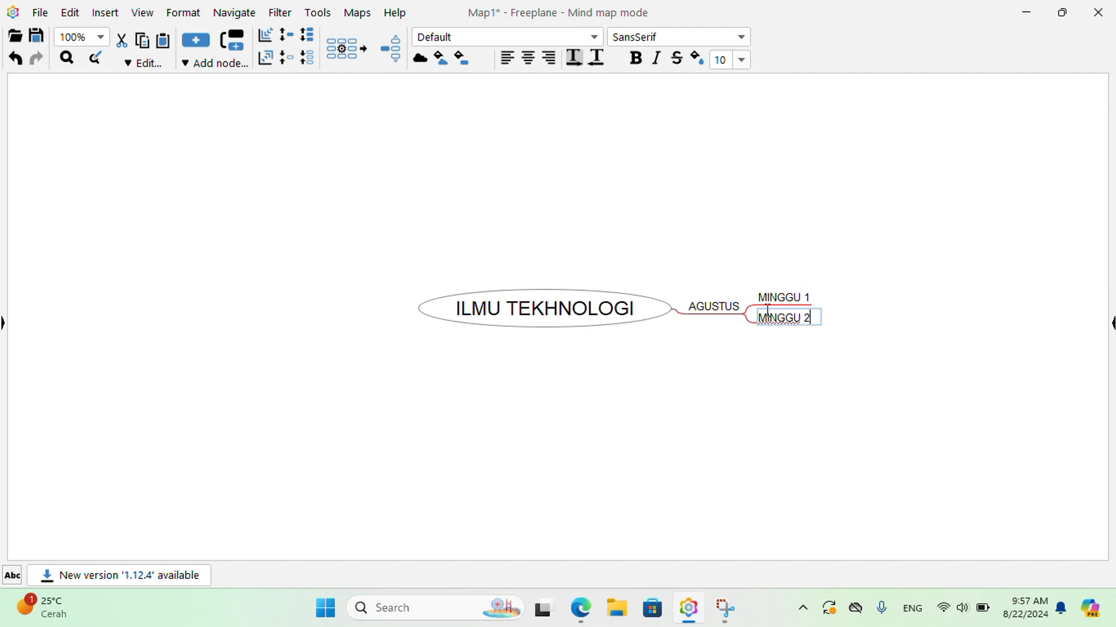
pyautogui.press('Return')
pyautogui.press('Return')
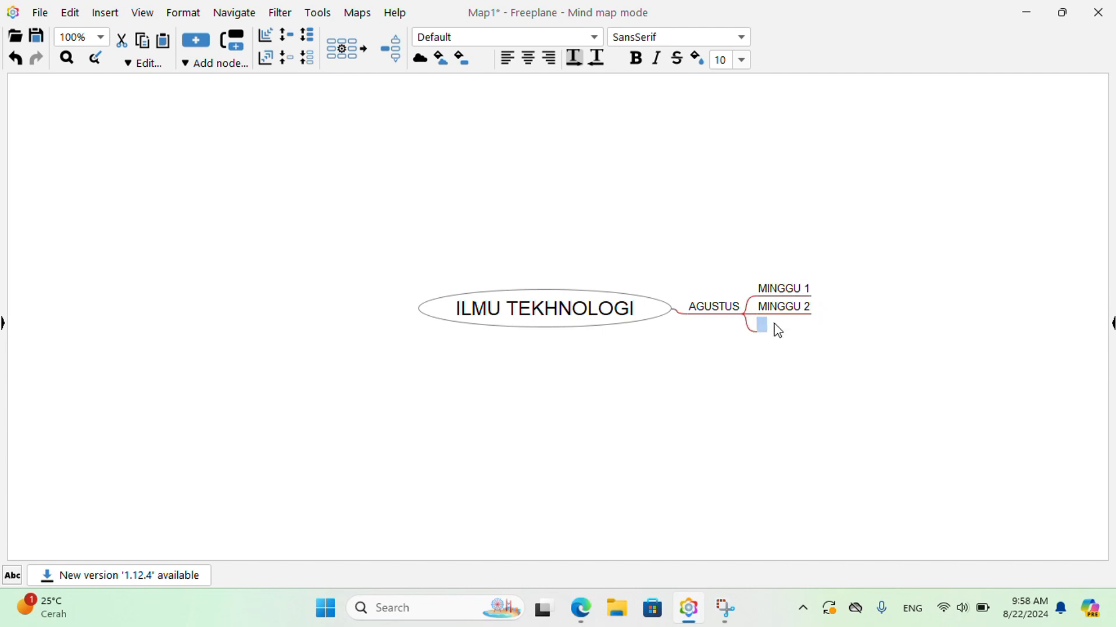
pyautogui.write('MINGGU 3')
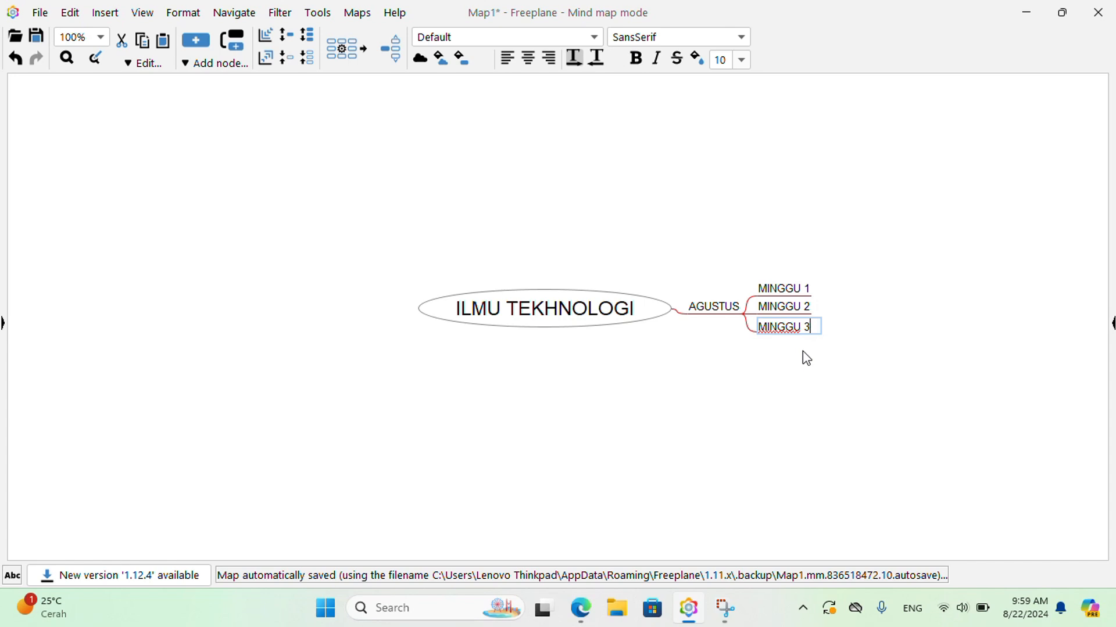
pyautogui.press('Return')
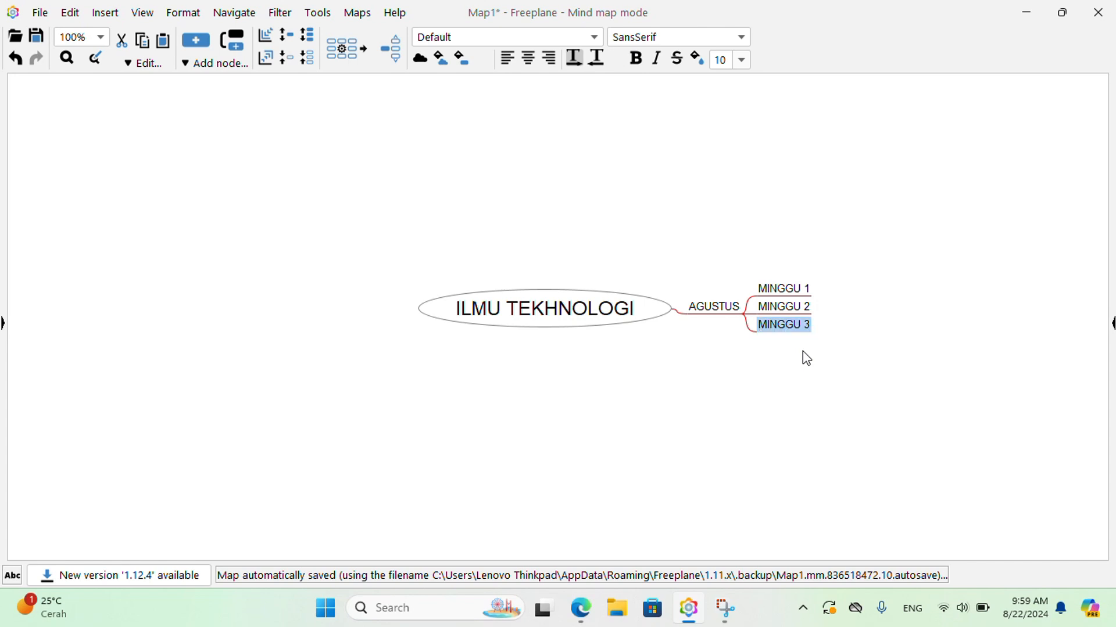
pyautogui.press('Return')
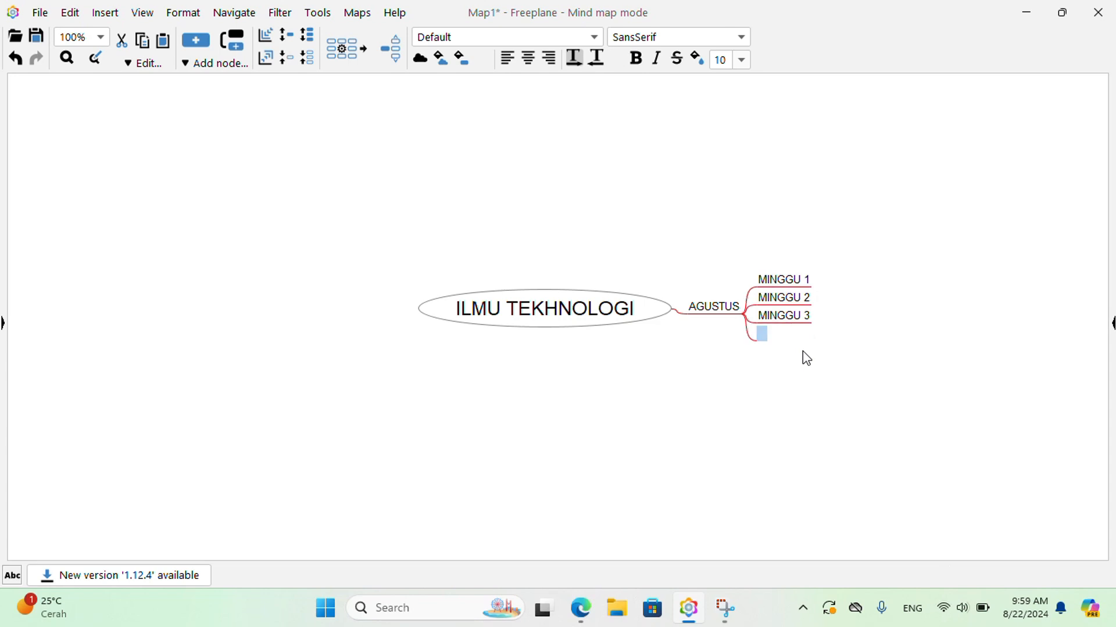
pyautogui.write('MINGGU 4')
pyautogui.press('Return')
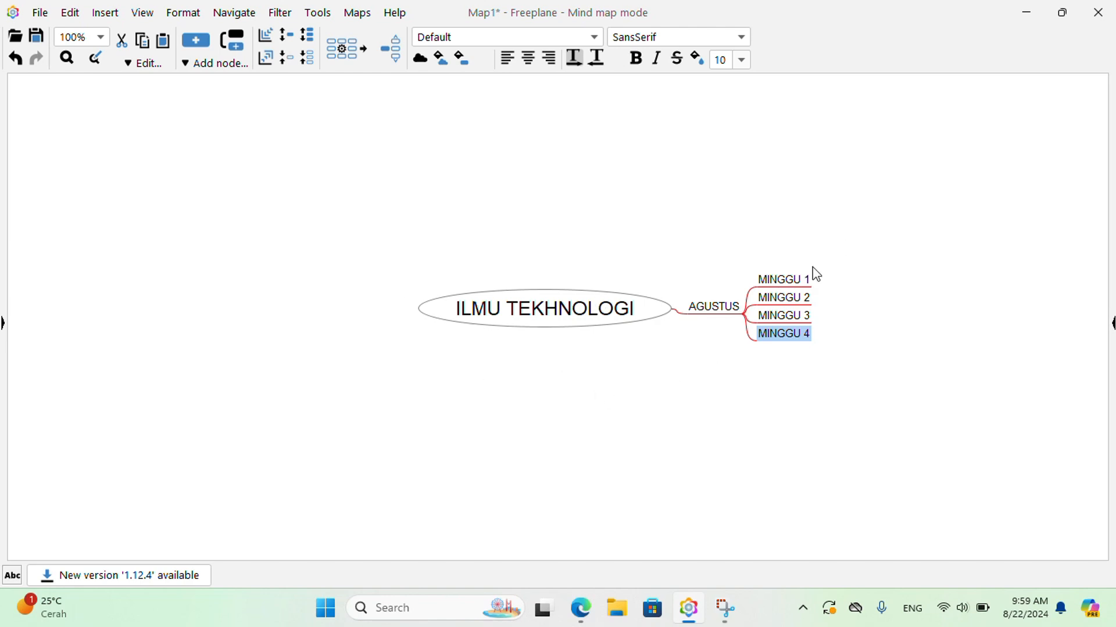
# Add a child node with the text "1.Pengembangan Perangkat Lunak" under the MINGGU 1 node.
pyautogui.click(804, 286)
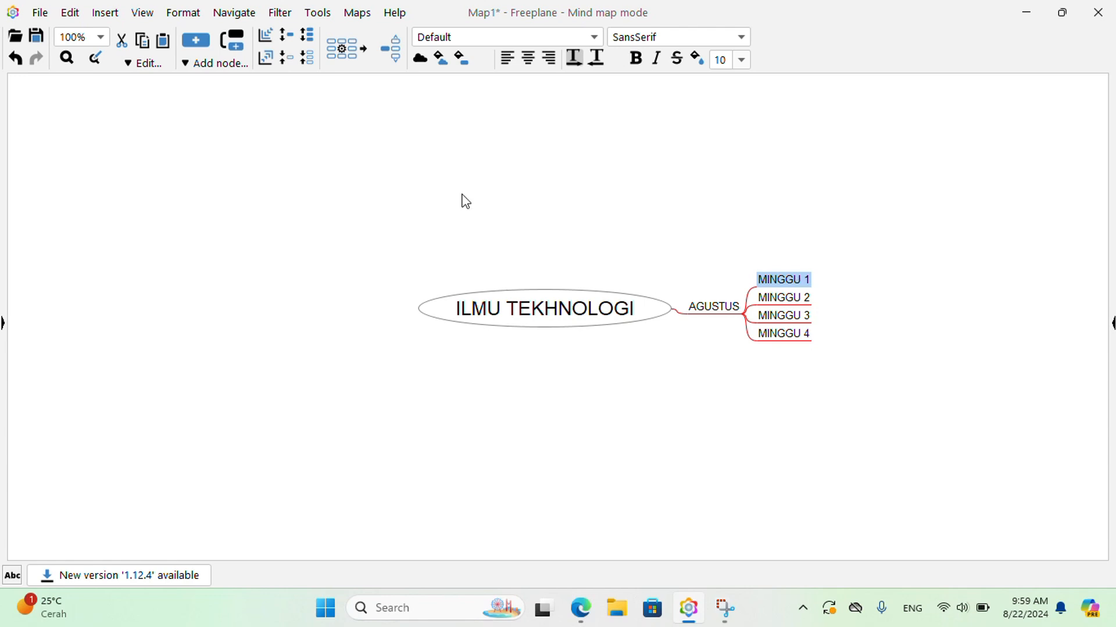
pyautogui.click(108, 16)
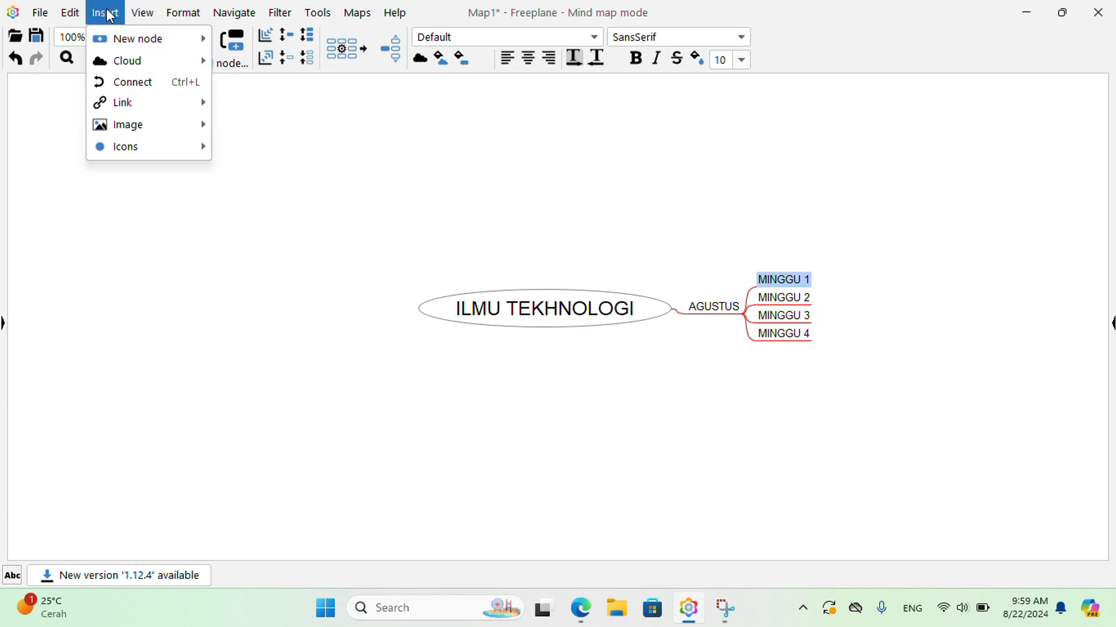
pyautogui.moveTo(107, 31)
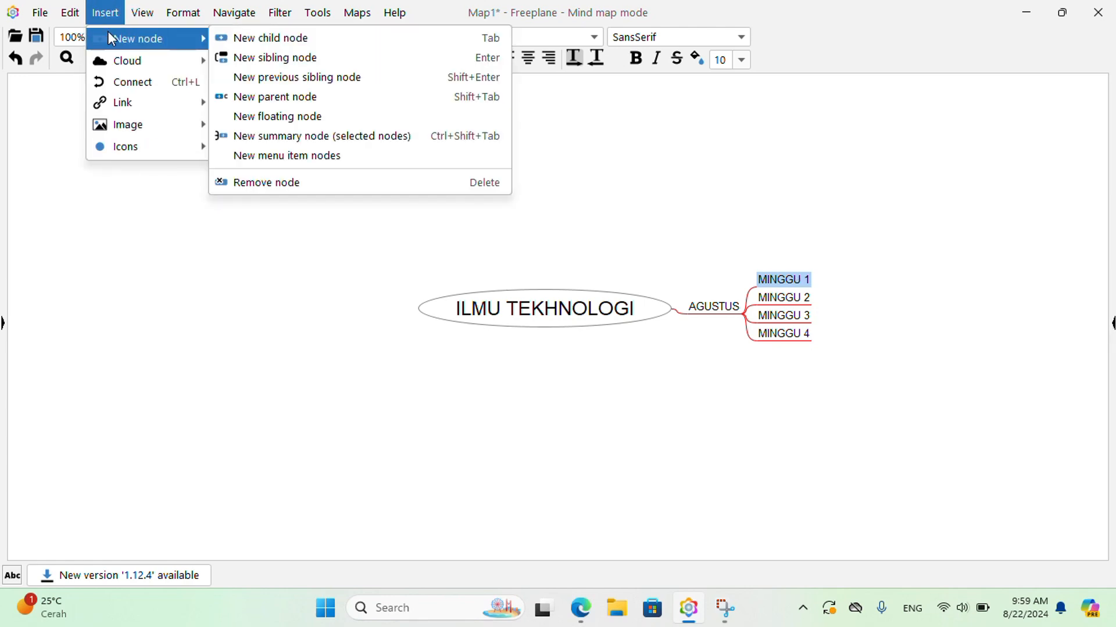
pyautogui.click(240, 38)
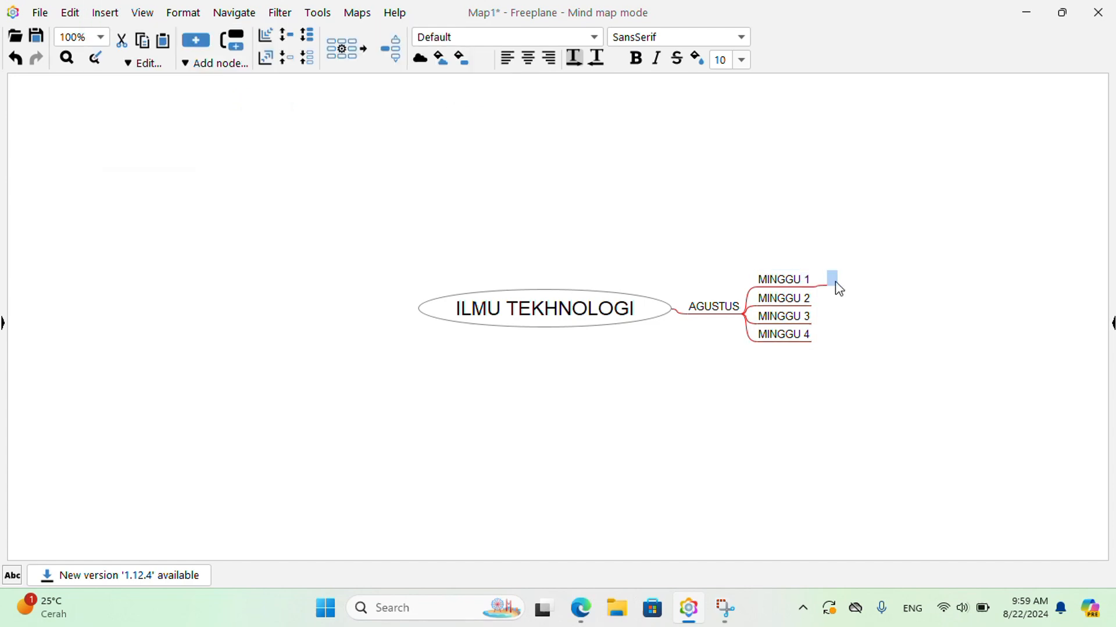
pyautogui.write('1')
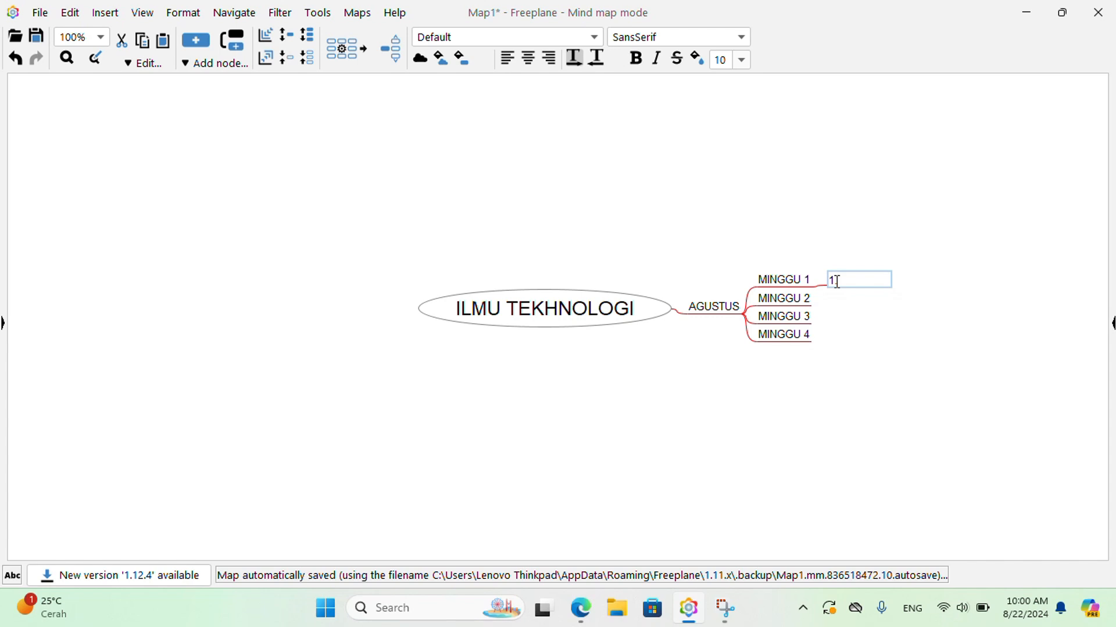
pyautogui.write('P')
pyautogui.write('engembangan Pe')
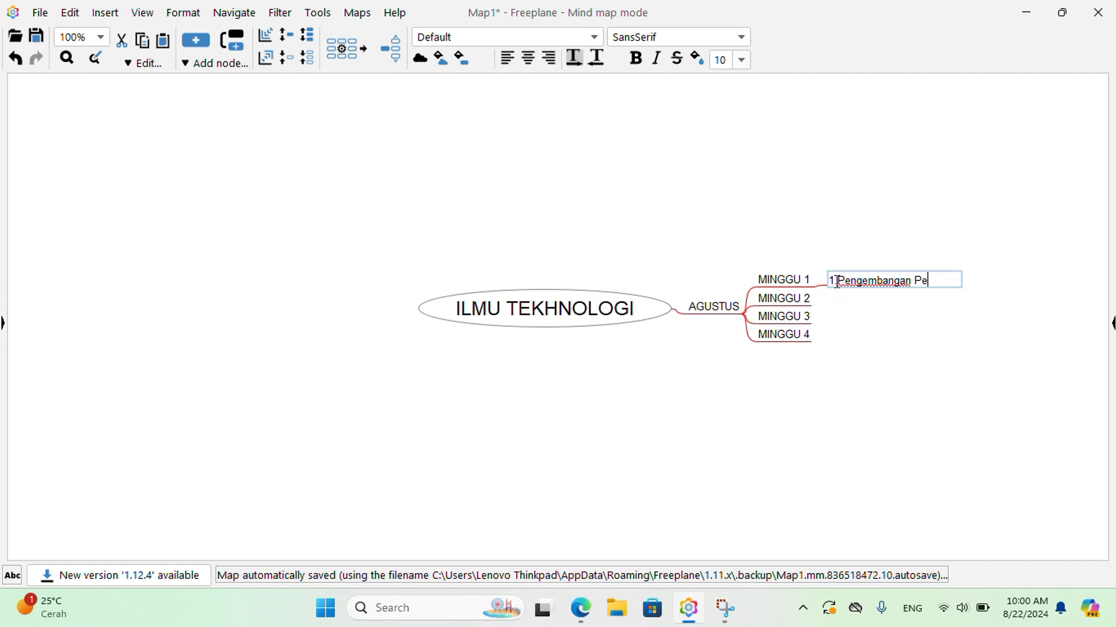
pyautogui.write('rangkat Lu')
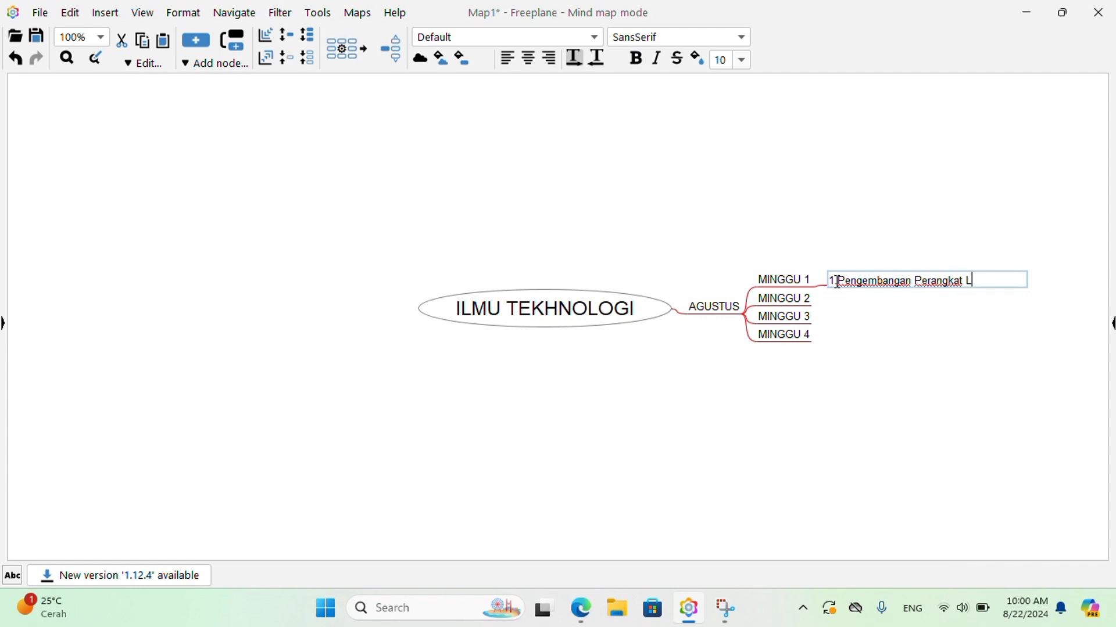
pyautogui.press('BackSpace')
pyautogui.write('unak')
pyautogui.click(791, 299)
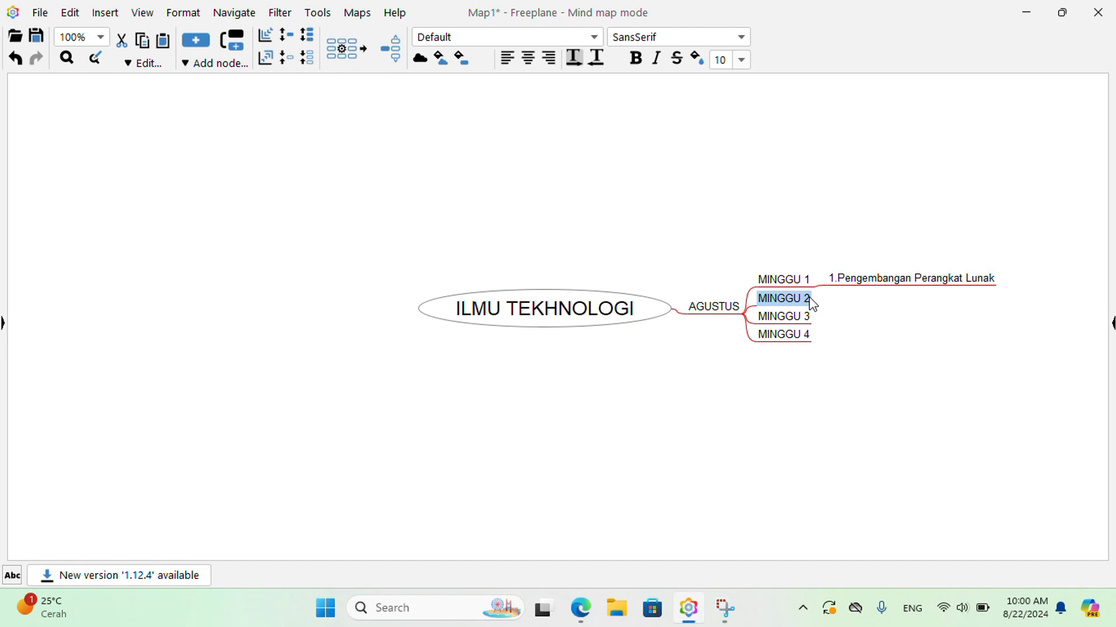
# Remove the leading "1." from the text of MINGGU 1's child node, leaving "Pengembangan Perangkat Lunak".
pyautogui.click(841, 281)
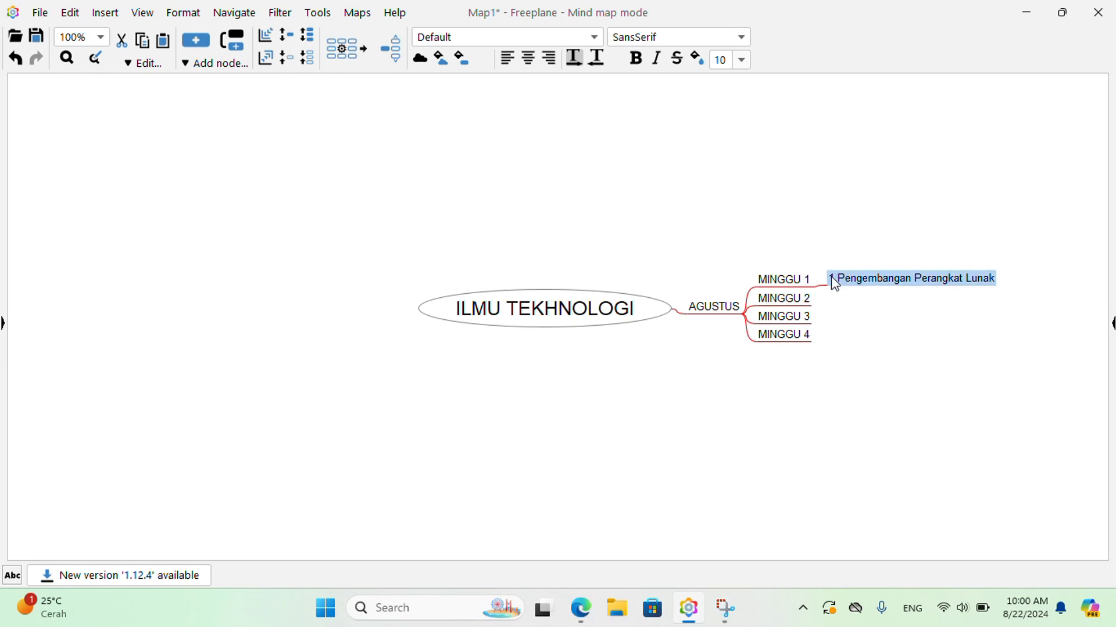
pyautogui.doubleClick(836, 285)
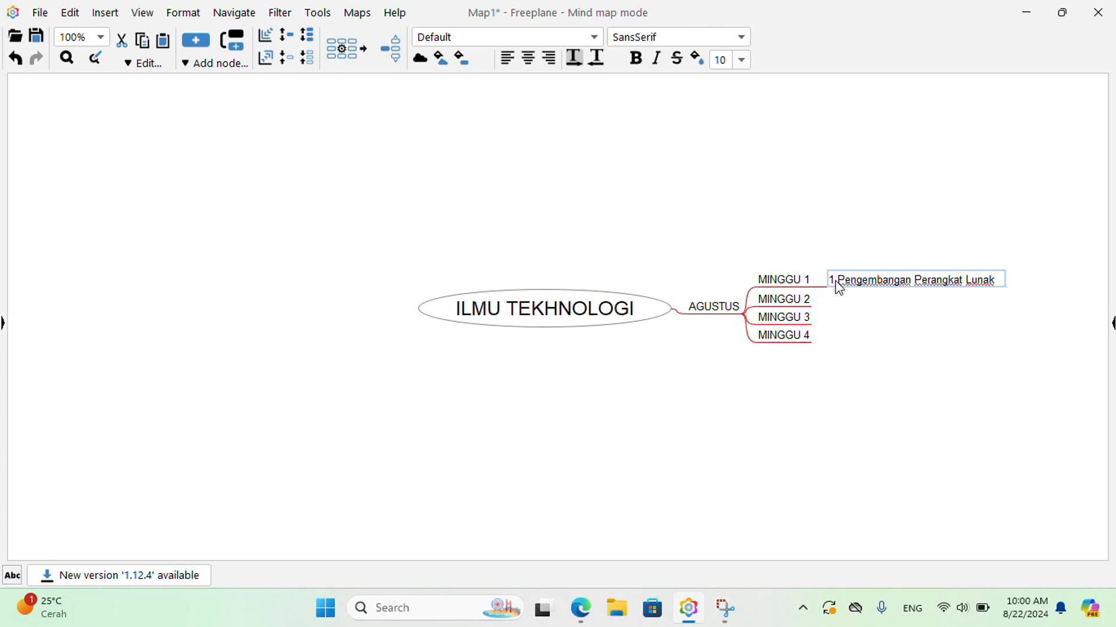
pyautogui.press('Delete')
pyautogui.press('Delete')
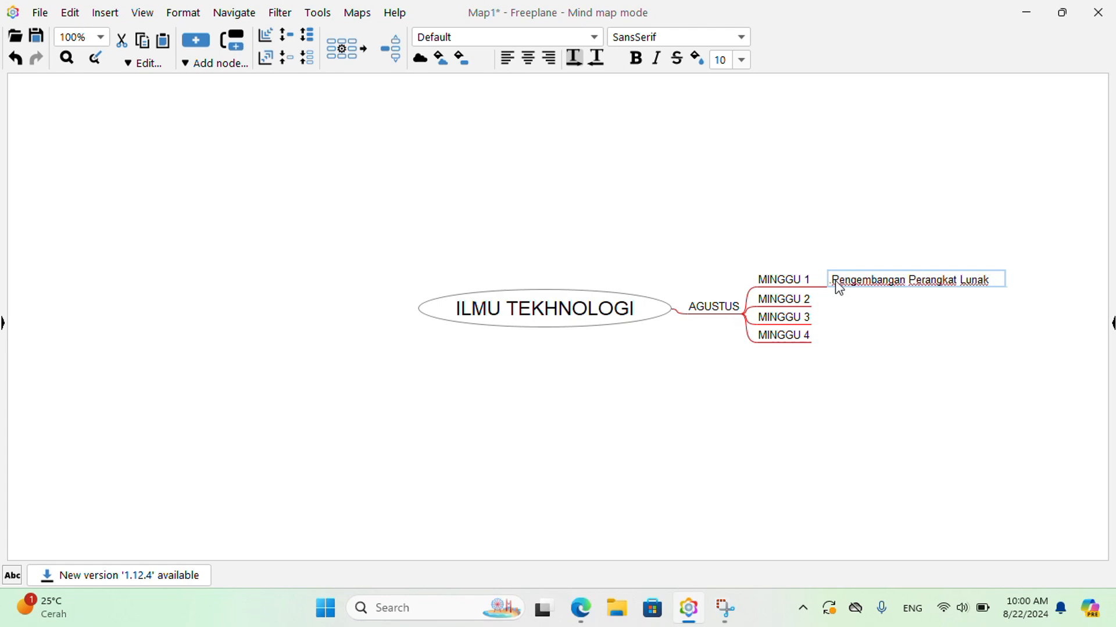
pyautogui.press('Delete')
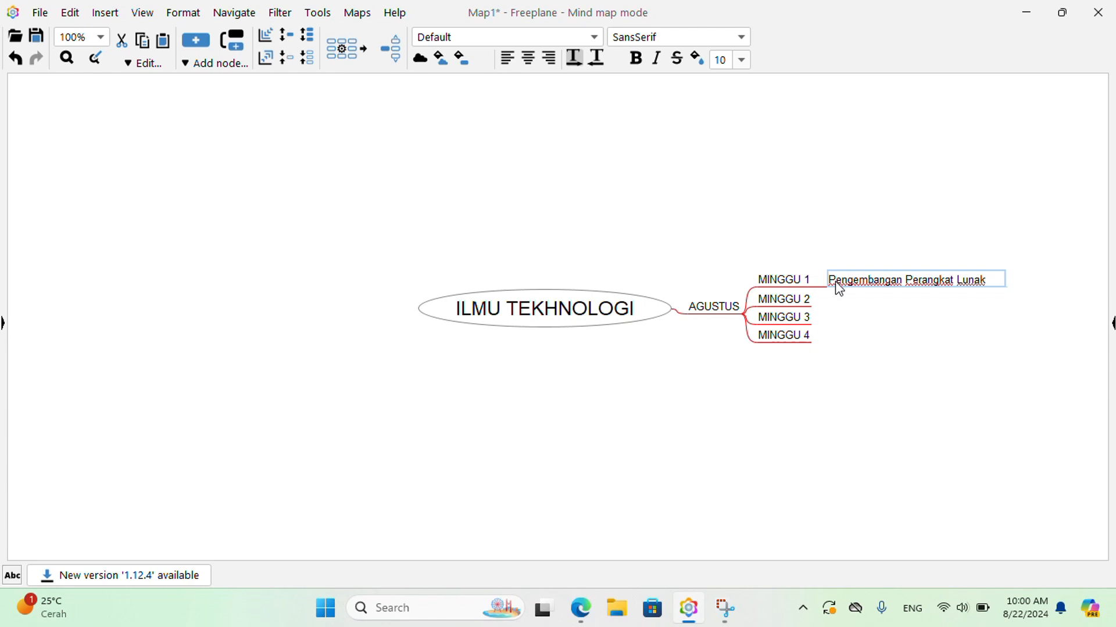
pyautogui.click(785, 307)
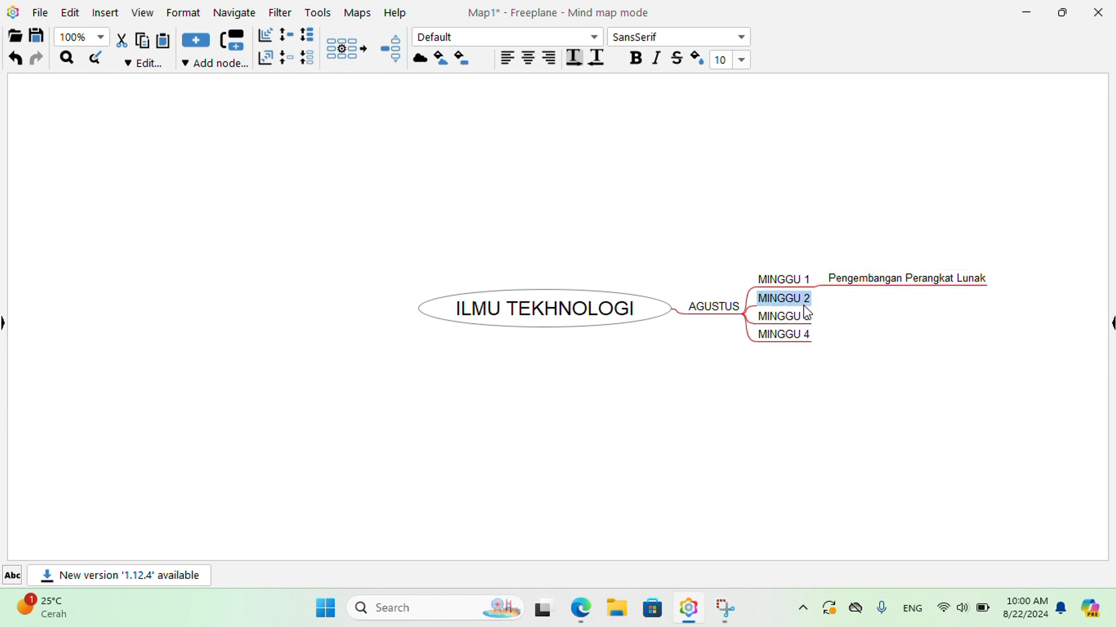
# Add a child node with the text Kecerdasan Buatan AI under the MINGGU 2 node.
pyautogui.click(105, 13)
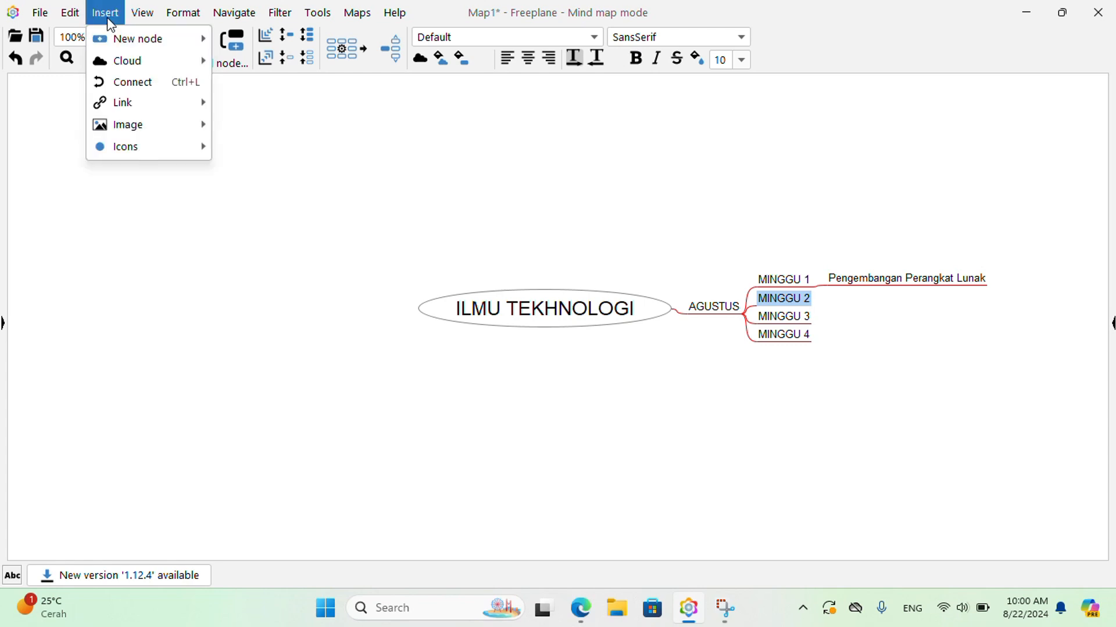
pyautogui.moveTo(124, 39)
pyautogui.click(257, 37)
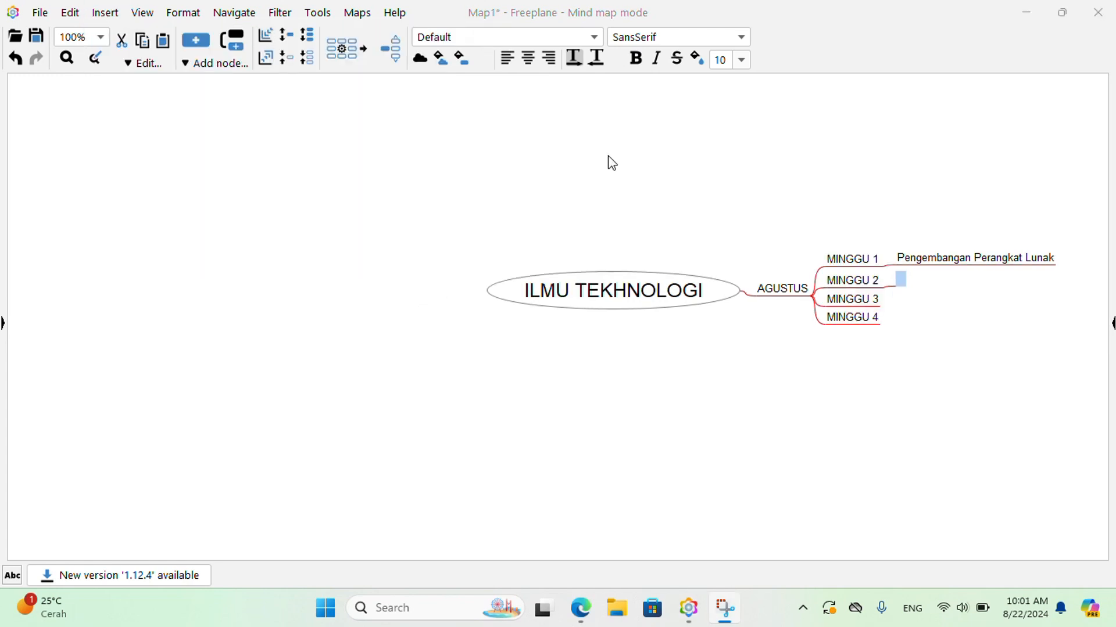
pyautogui.click(901, 278)
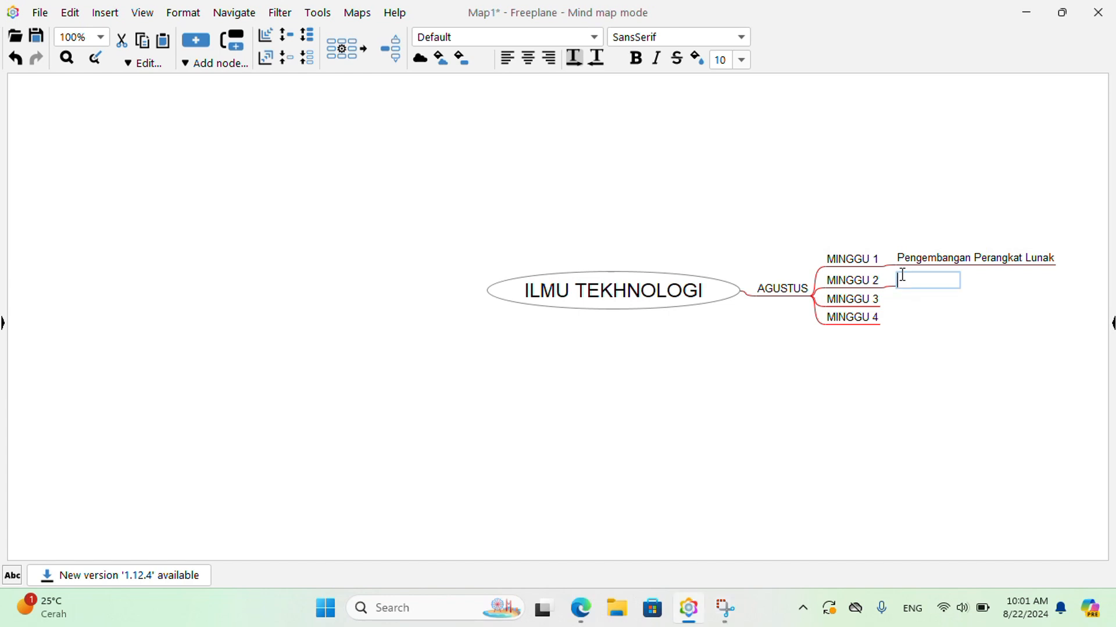
pyautogui.write('Kecerdasan Buatan')
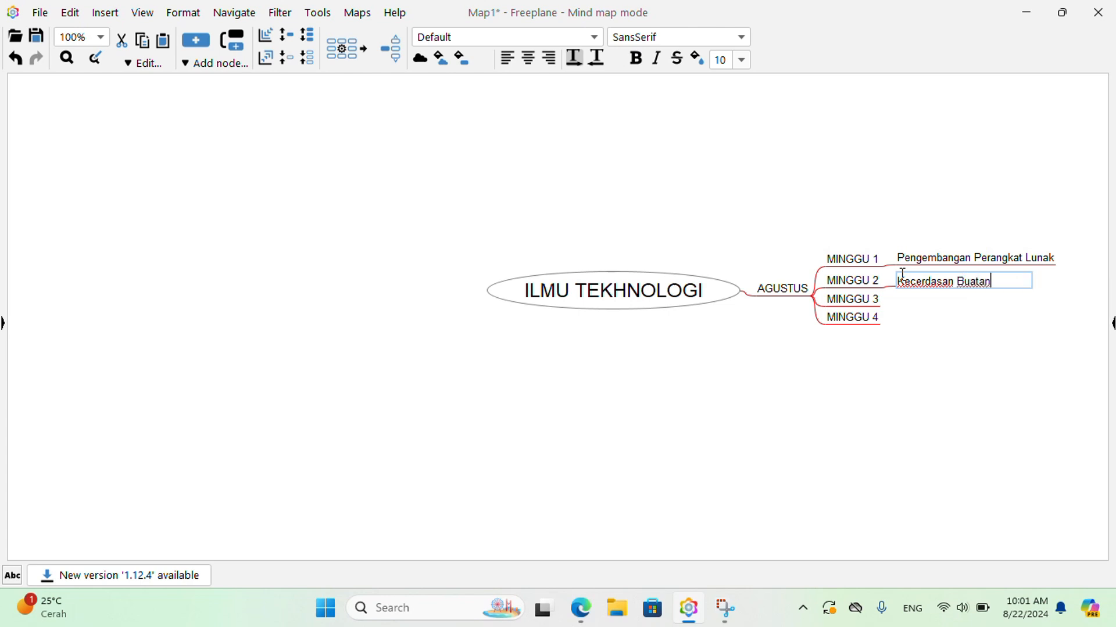
pyautogui.write(' AI')
# Add a child node with the text Keamanan Siber under the MINGGU 3 node.
pyautogui.click(849, 308)
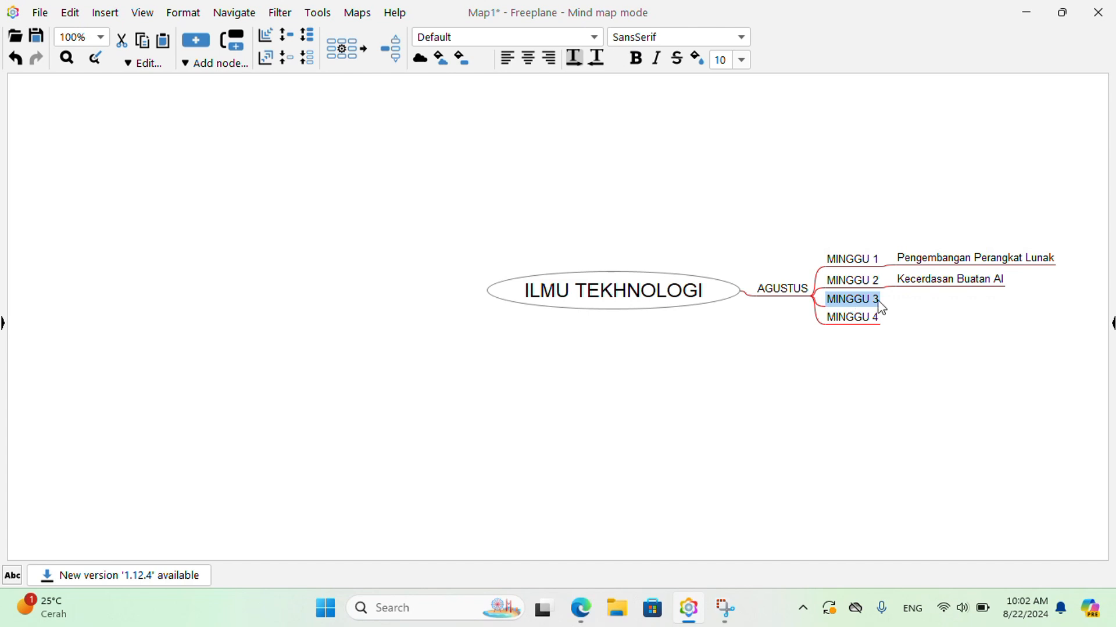
pyautogui.click(105, 17)
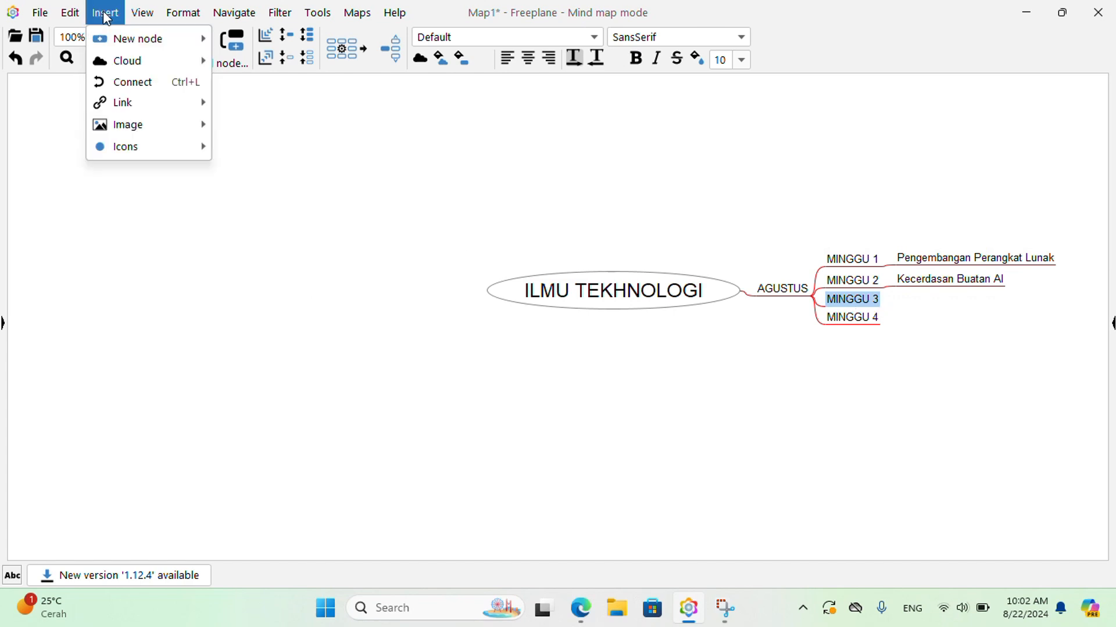
pyautogui.moveTo(220, 19)
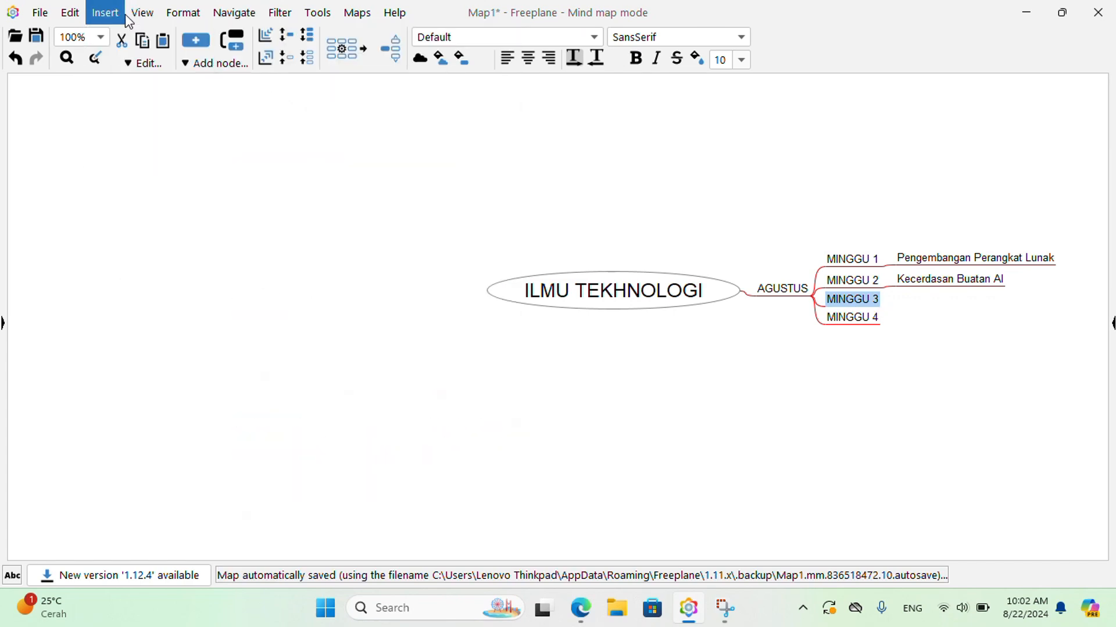
pyautogui.moveTo(96, 20)
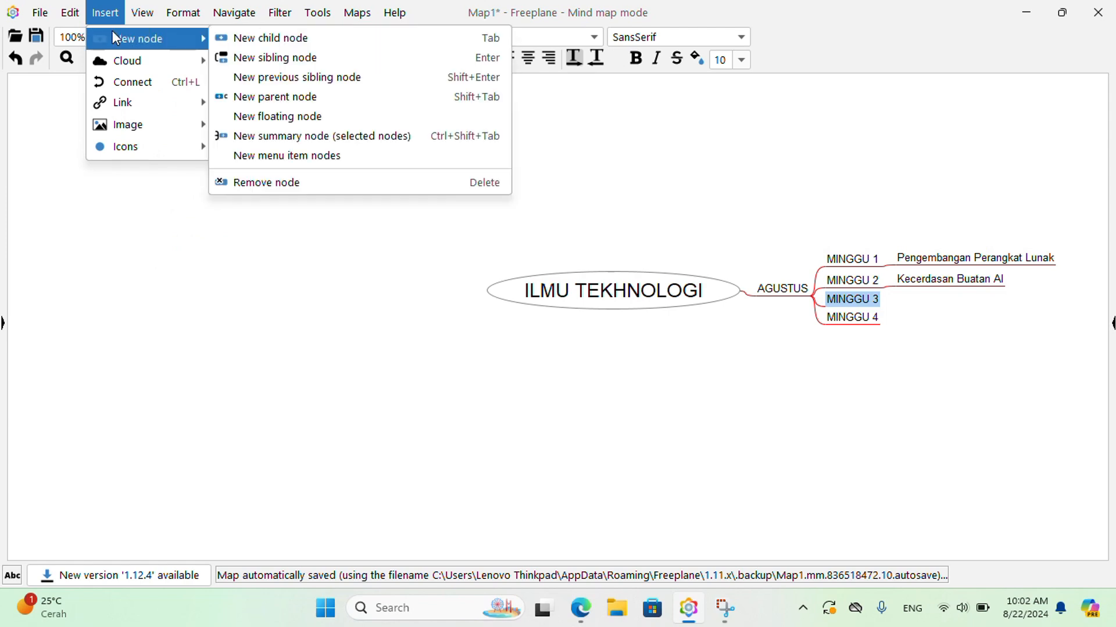
pyautogui.click(256, 35)
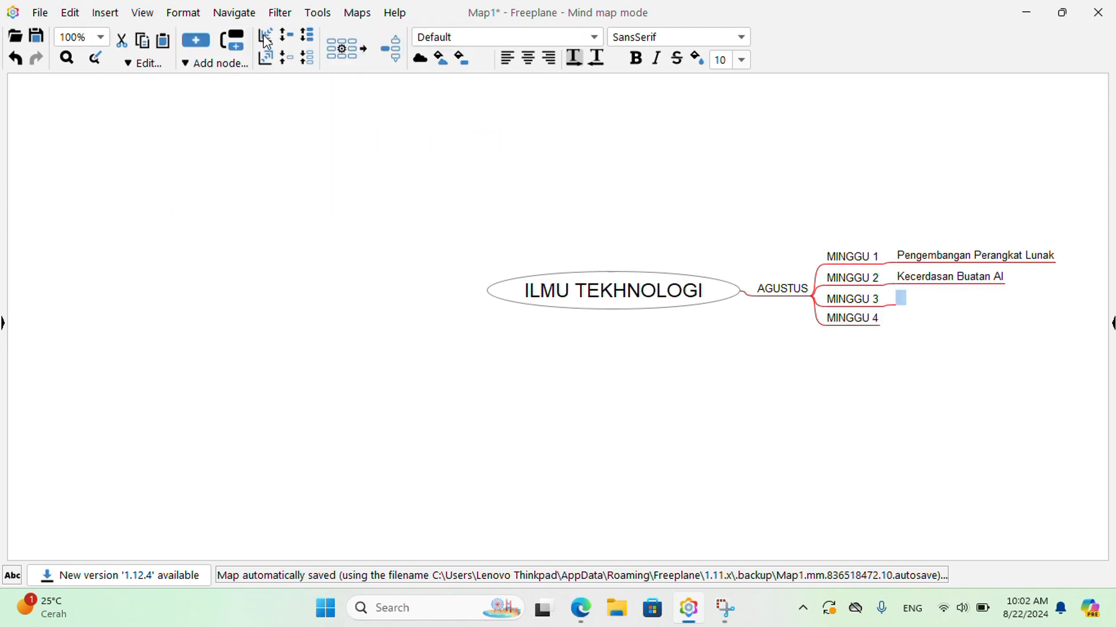
pyautogui.doubleClick(902, 299)
pyautogui.write('K')
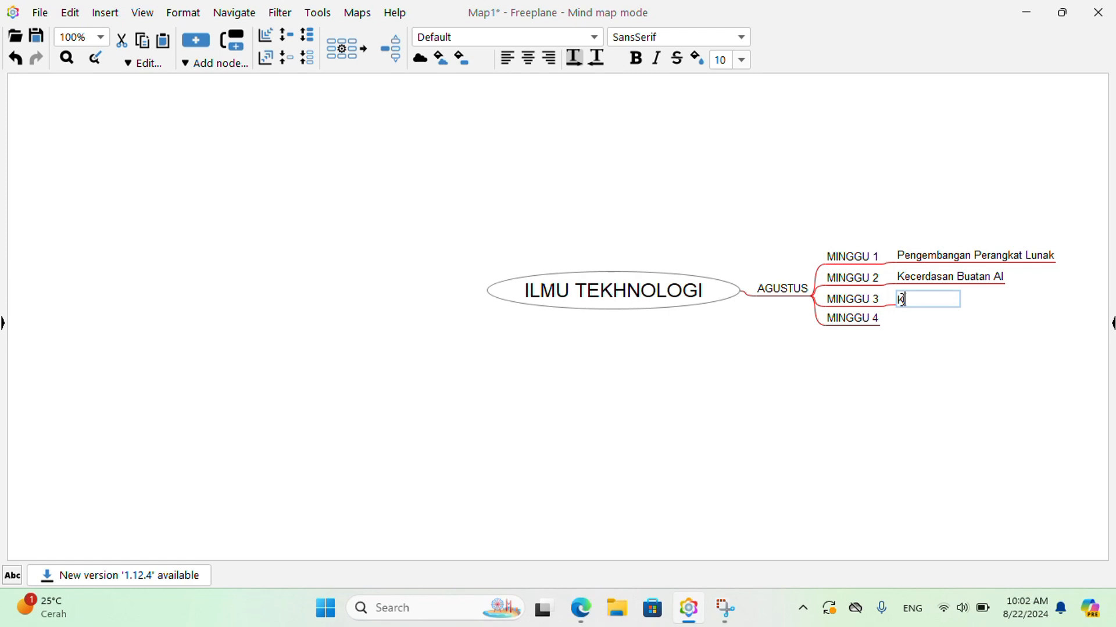
pyautogui.write('eaman Siber')
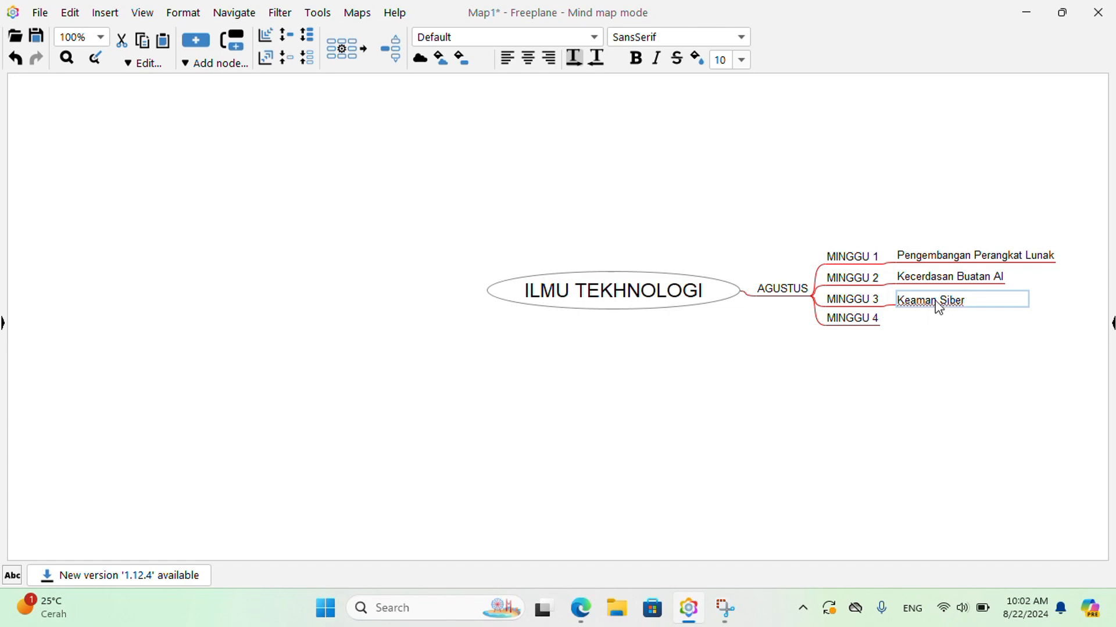
pyautogui.press('Left')
pyautogui.press('Left')
pyautogui.press('Left')
pyautogui.press('Left')
pyautogui.press('Left')
pyautogui.write('an')
# Add a child node with the text Desain UI/UX under the MINGGU 4 node.
pyautogui.doubleClick(874, 318)
pyautogui.click(881, 321)
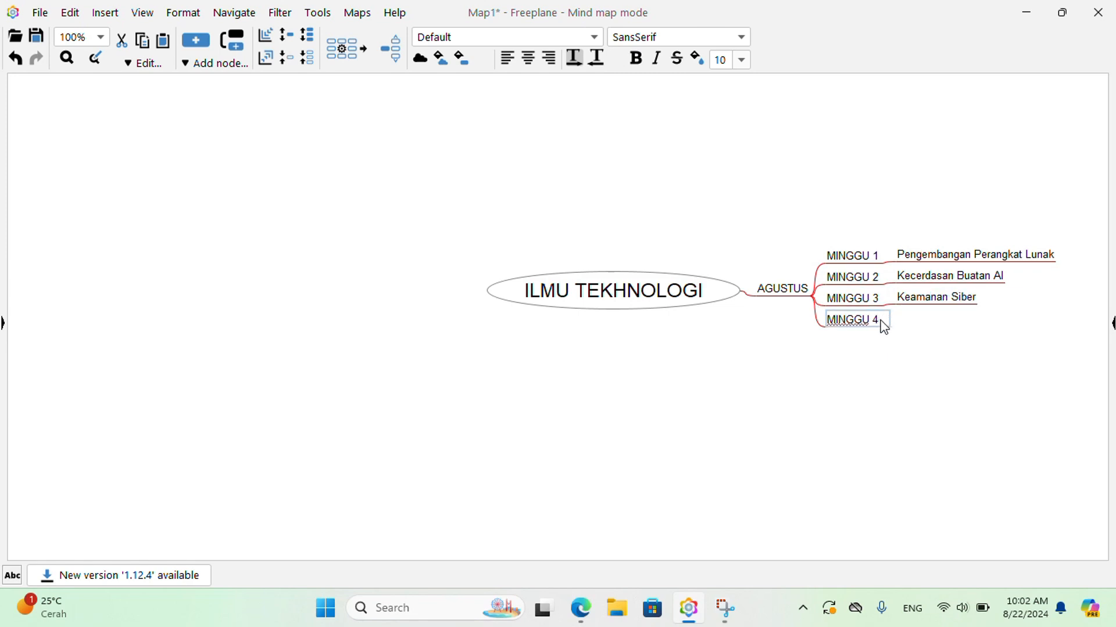
pyautogui.press('Return')
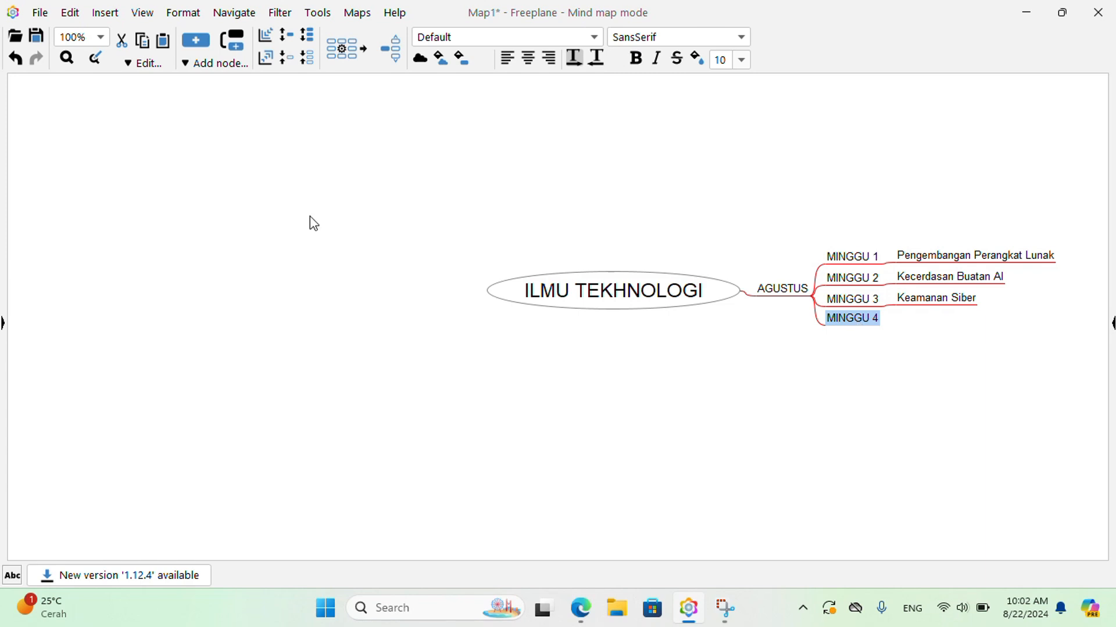
pyautogui.click(105, 12)
pyautogui.moveTo(142, 13)
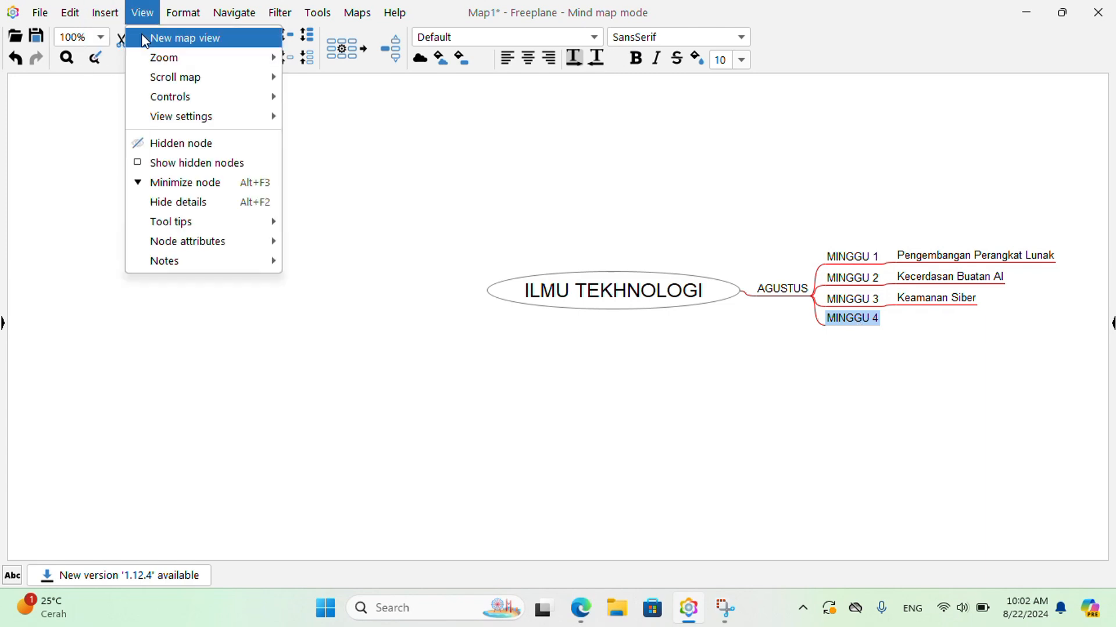
pyautogui.moveTo(105, 13)
pyautogui.moveTo(125, 46)
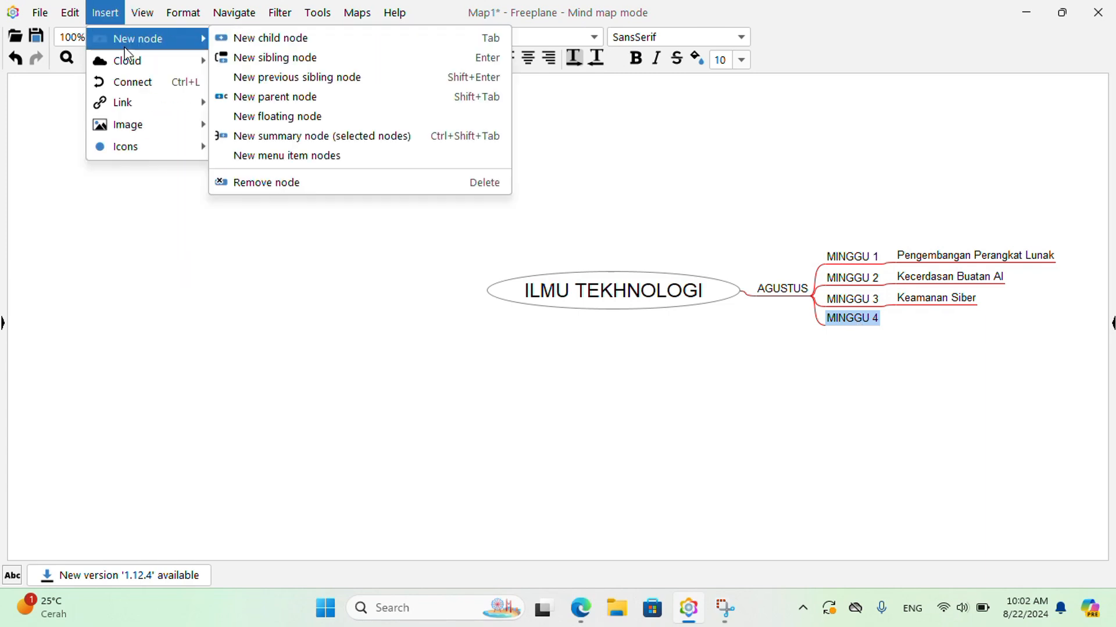
pyautogui.click(255, 38)
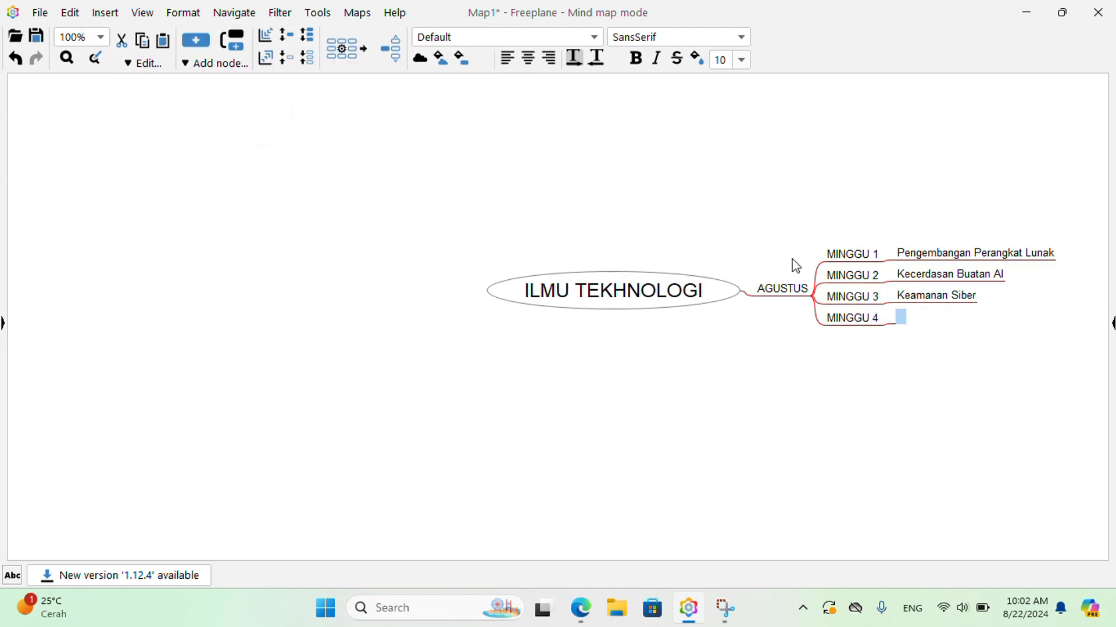
pyautogui.write('Desain UI/U')
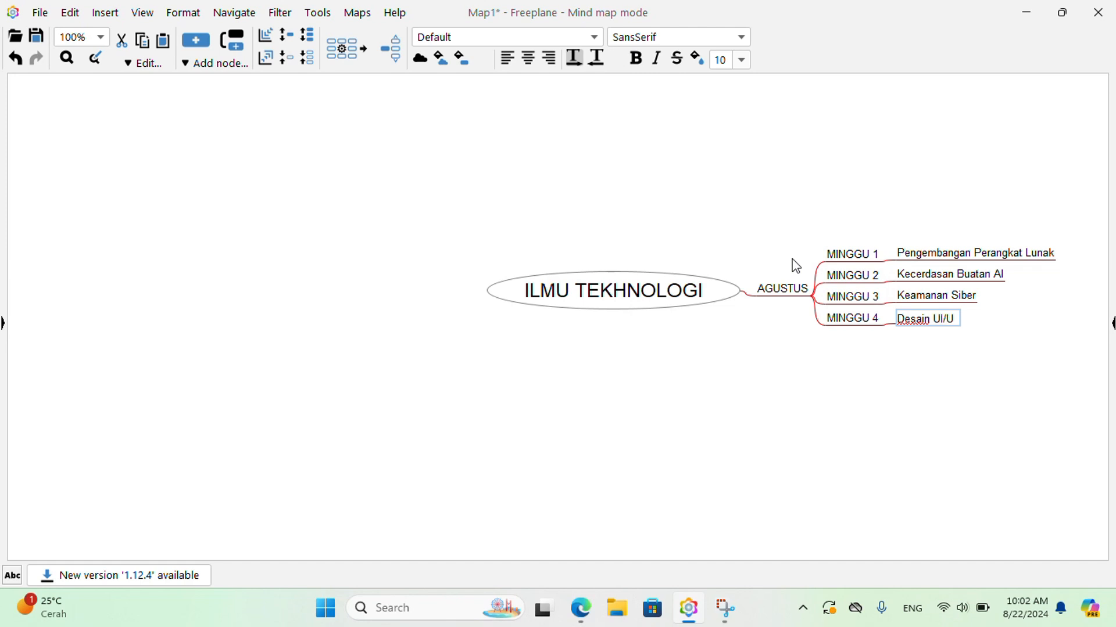
pyautogui.write('X')
pyautogui.press('Return')
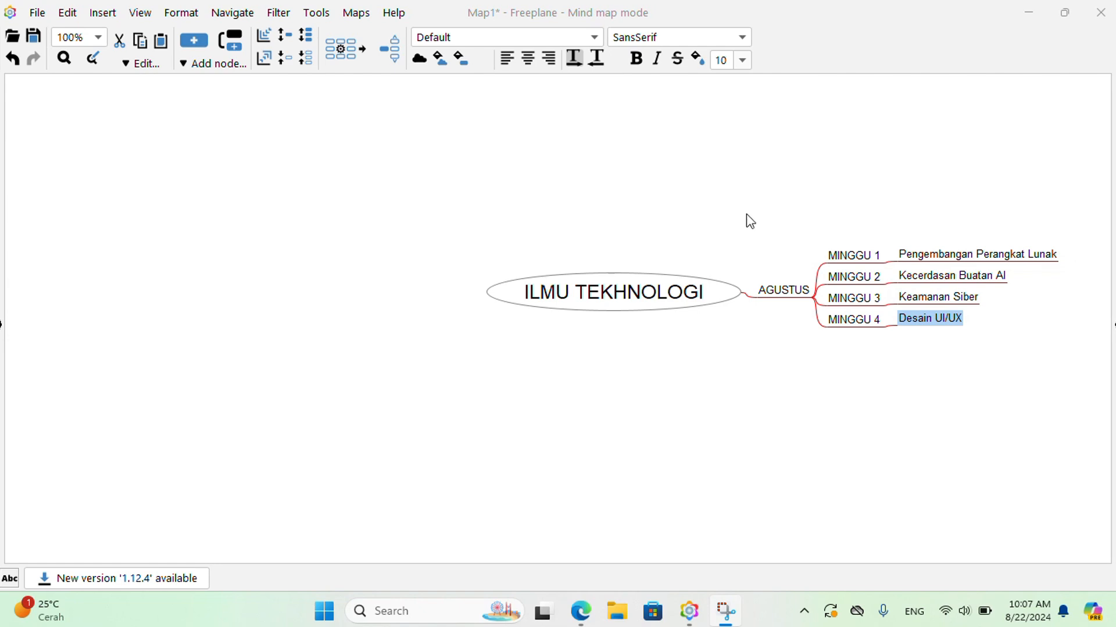
# Add a child node with the text "a.Bahasa Pemograman" under the Pengembangan Perangkat Lunak node.
pyautogui.moveTo(744, 219); pyautogui.dragTo(329, 172)
pyautogui.click(576, 212)
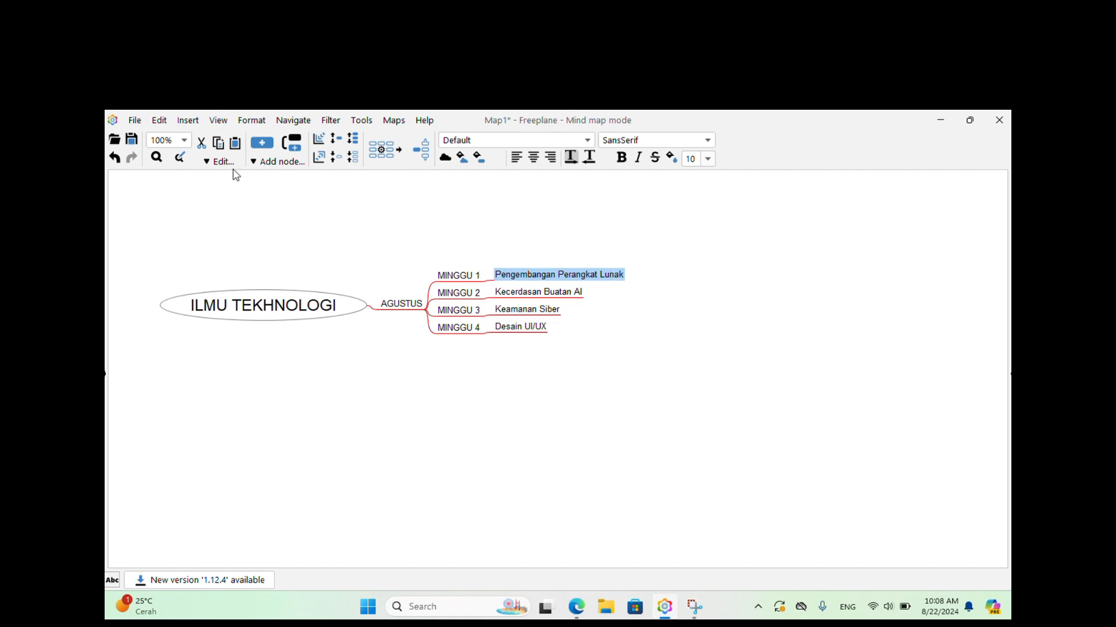
pyautogui.click(194, 123)
pyautogui.moveTo(219, 122)
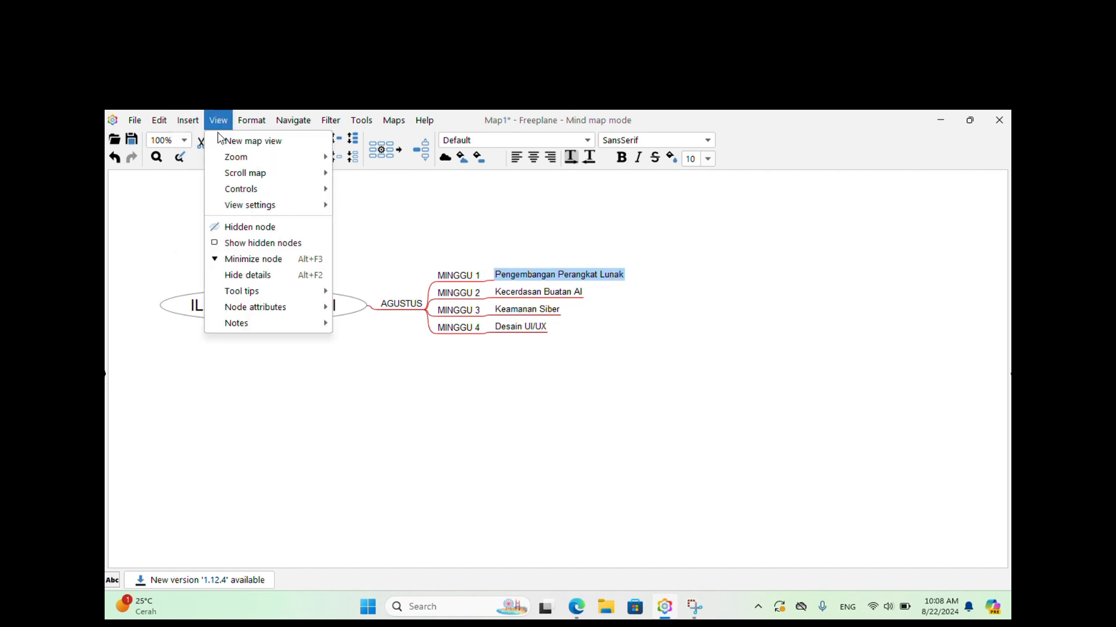
pyautogui.moveTo(220, 141)
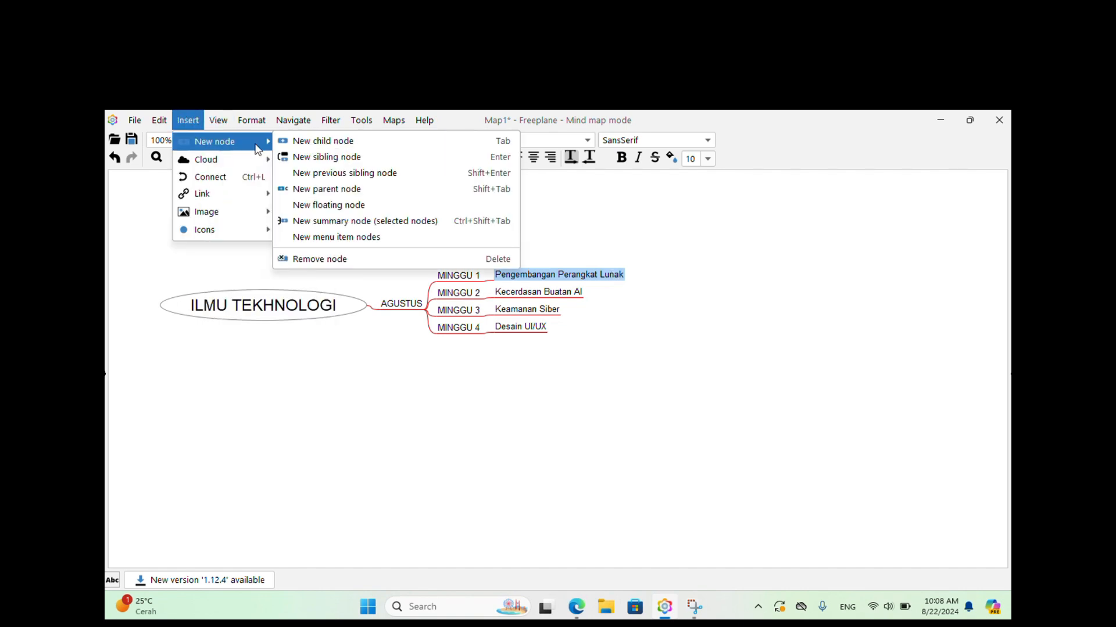
pyautogui.click(312, 142)
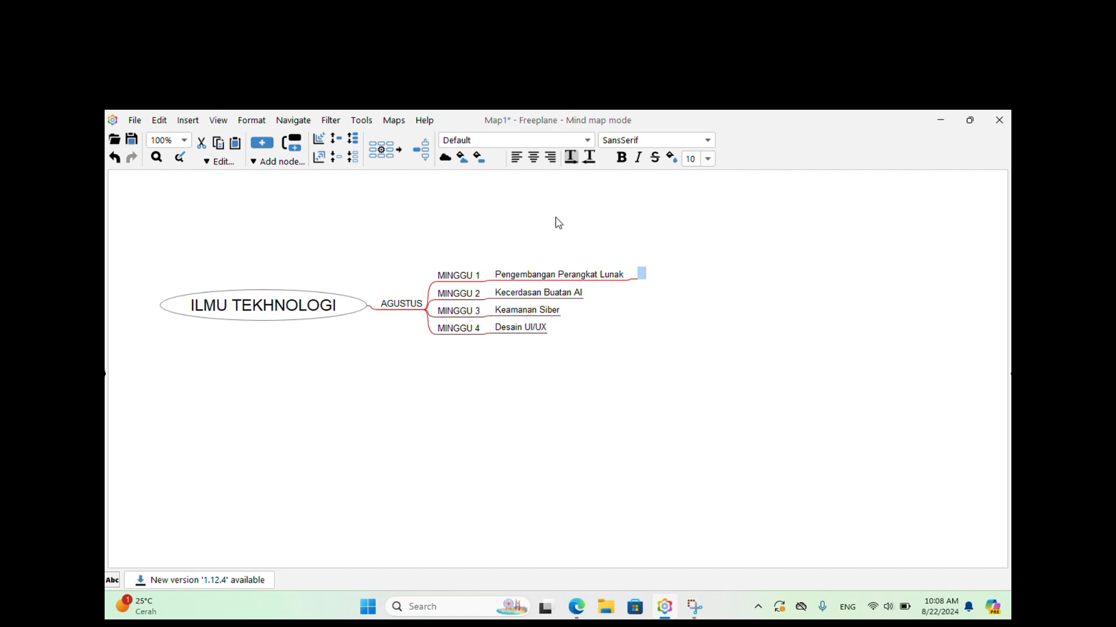
pyautogui.write('a')
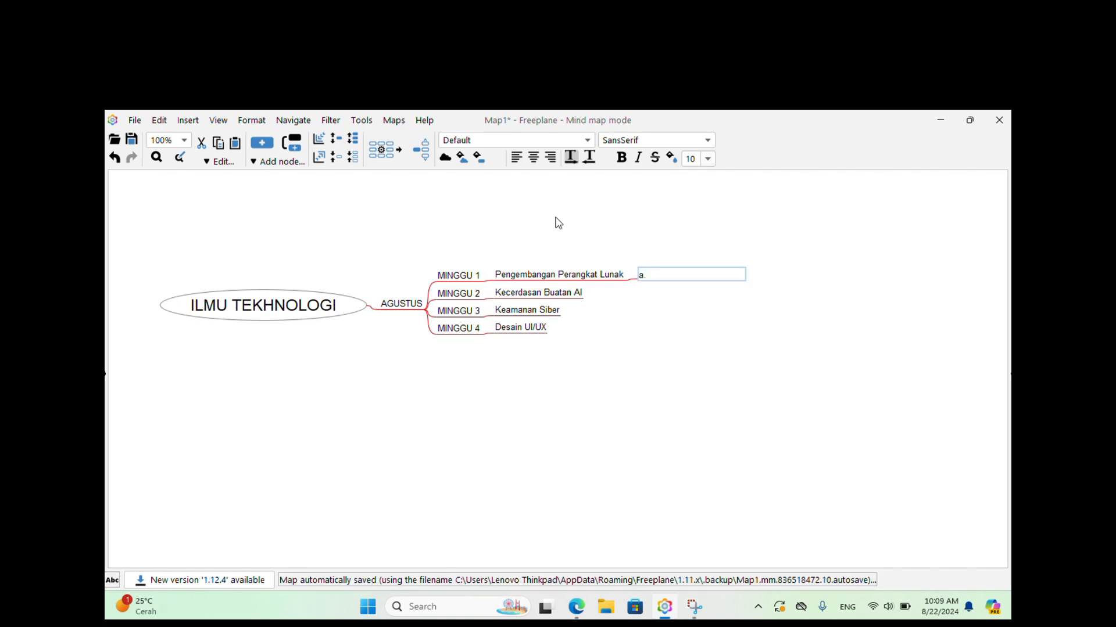
pyautogui.write('.Bahasa Pemograman')
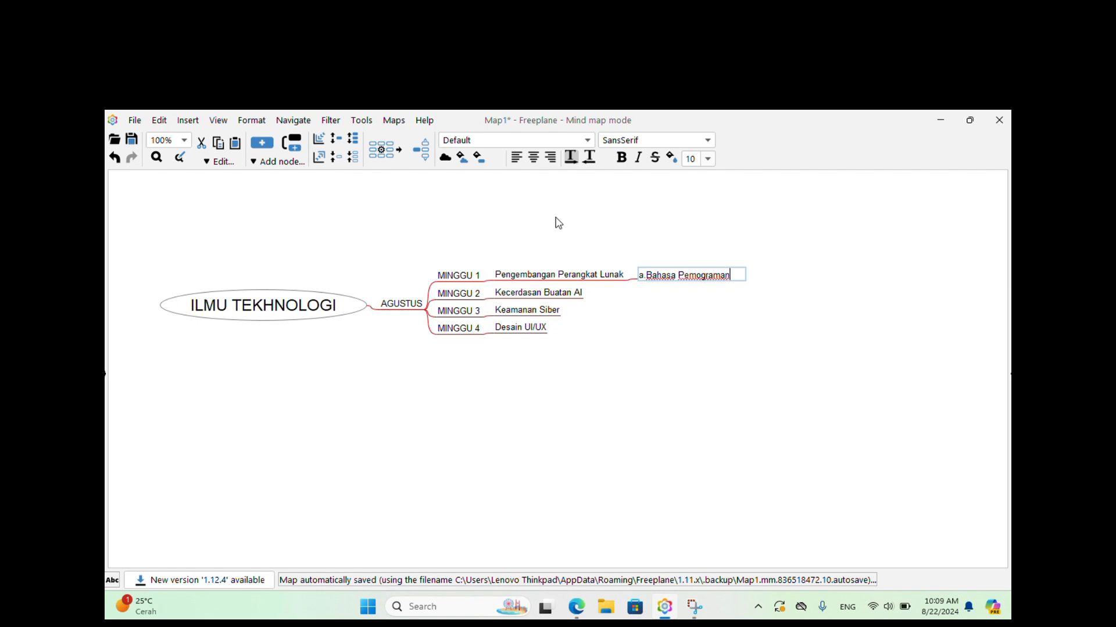
pyautogui.press('Return')
# Add two sibling nodes below "a.Bahasa Pemograman" with the texts "b.Frameworks & Tools" and "c.Metologi Pengembangan".
pyautogui.press('Return')
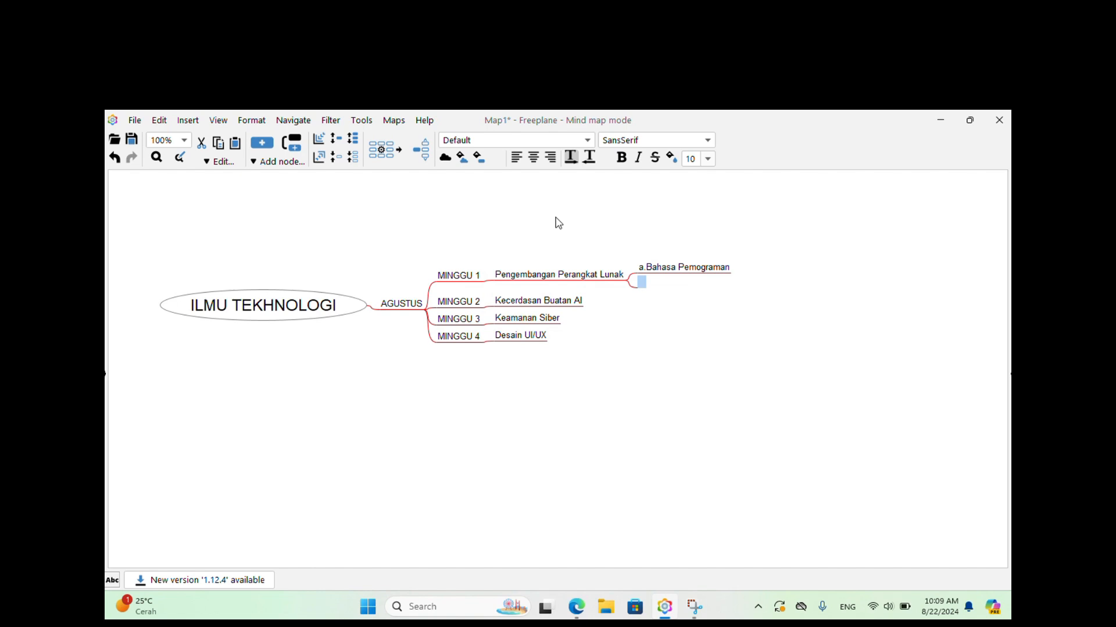
pyautogui.write('b.Framework')
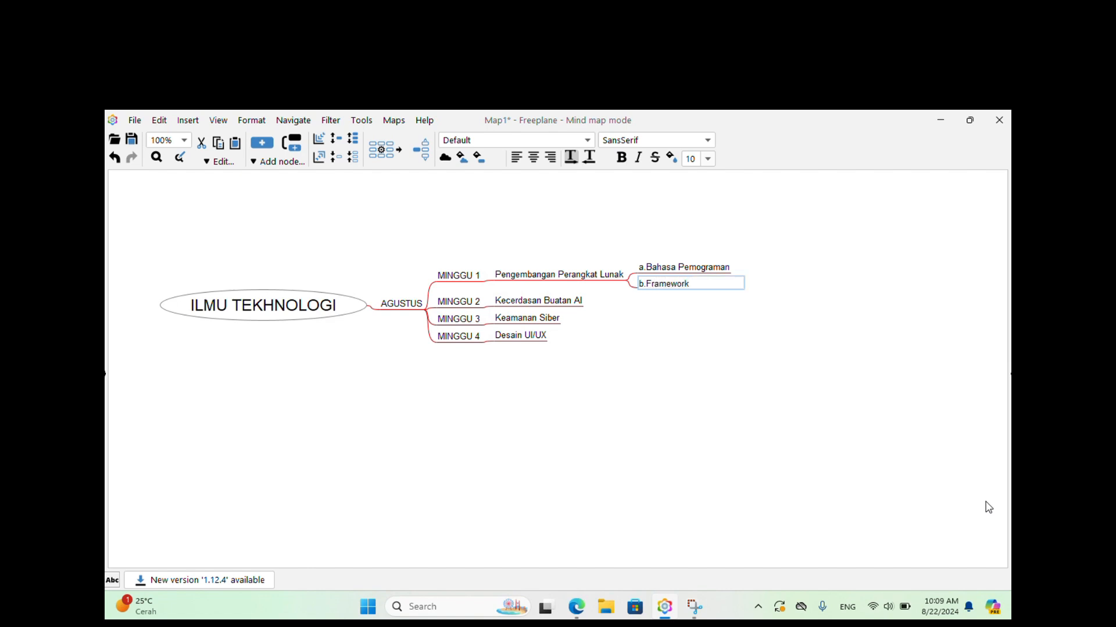
pyautogui.write('s & Tools')
pyautogui.press('Return')
pyautogui.press('Return')
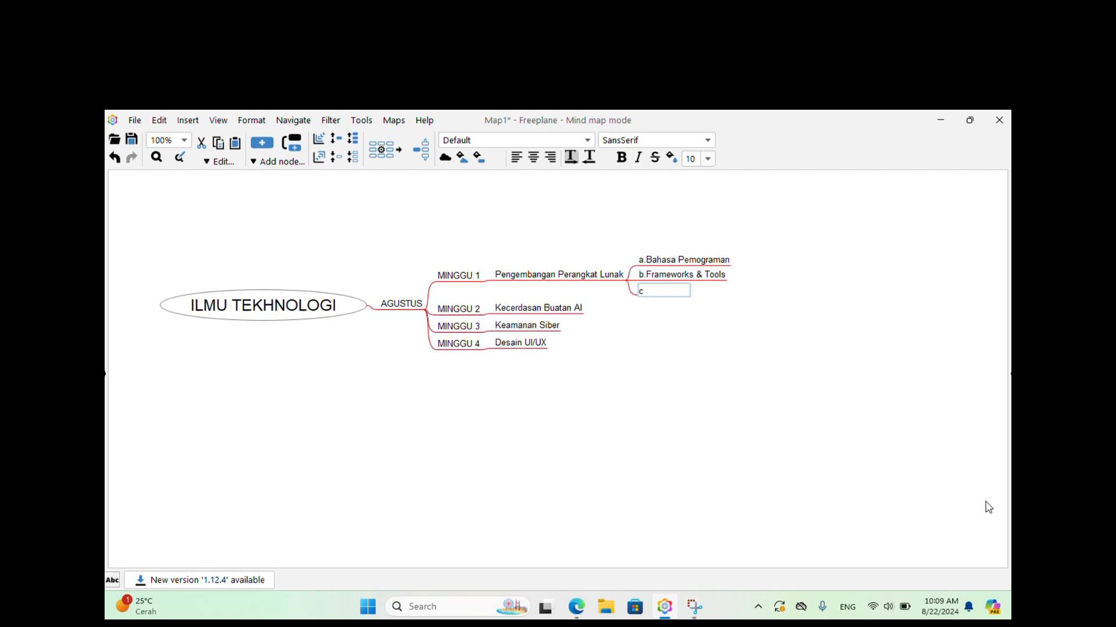
pyautogui.write('c.Metologi Penge')
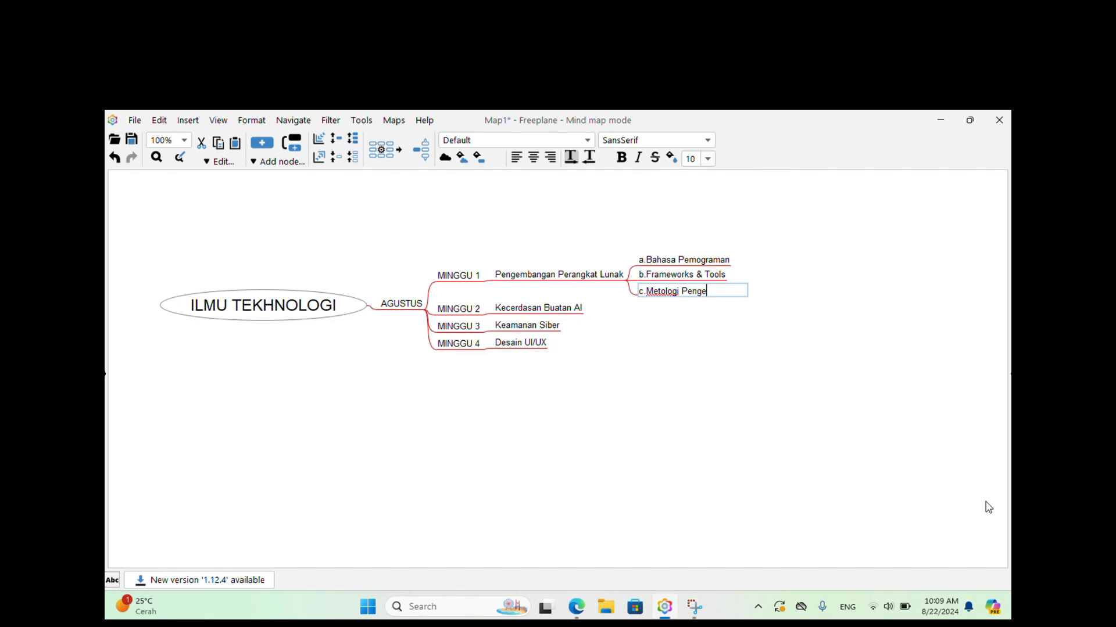
pyautogui.write('mbangan')
pyautogui.press('Return')
# Add a sibling node with the text "d.Testing & Debugging" below "c.Metologi Pengembangan".
pyautogui.press('Return')
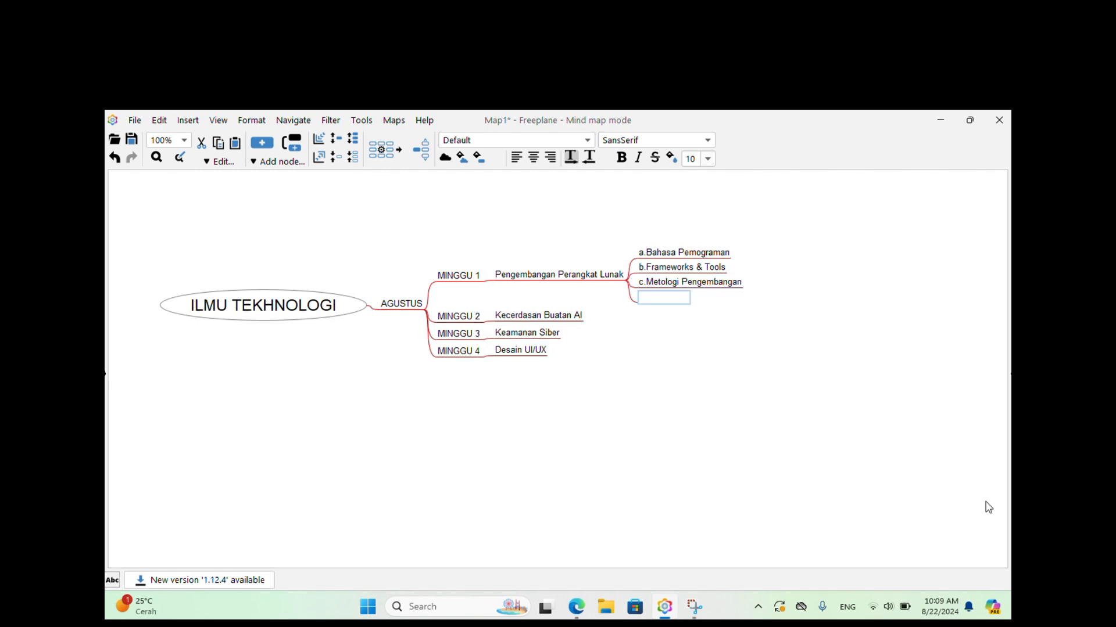
pyautogui.write('D')
pyautogui.press('BackSpace')
pyautogui.write('d.')
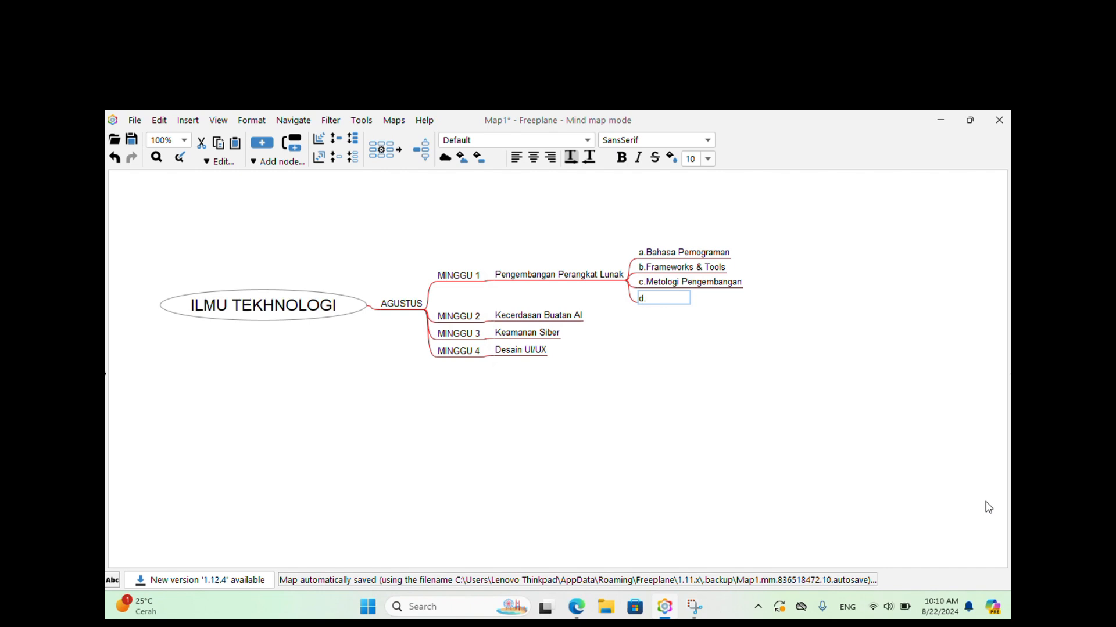
pyautogui.write('Testing 7')
pyautogui.press('BackSpace')
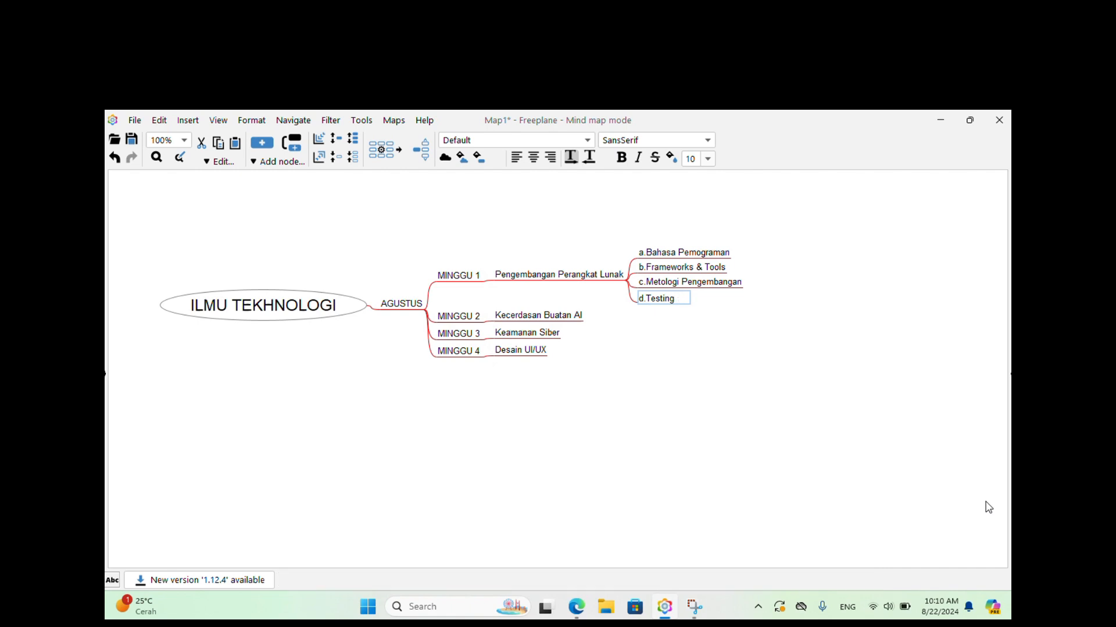
pyautogui.write('& d')
pyautogui.press('BackSpace')
pyautogui.write('Debugging')
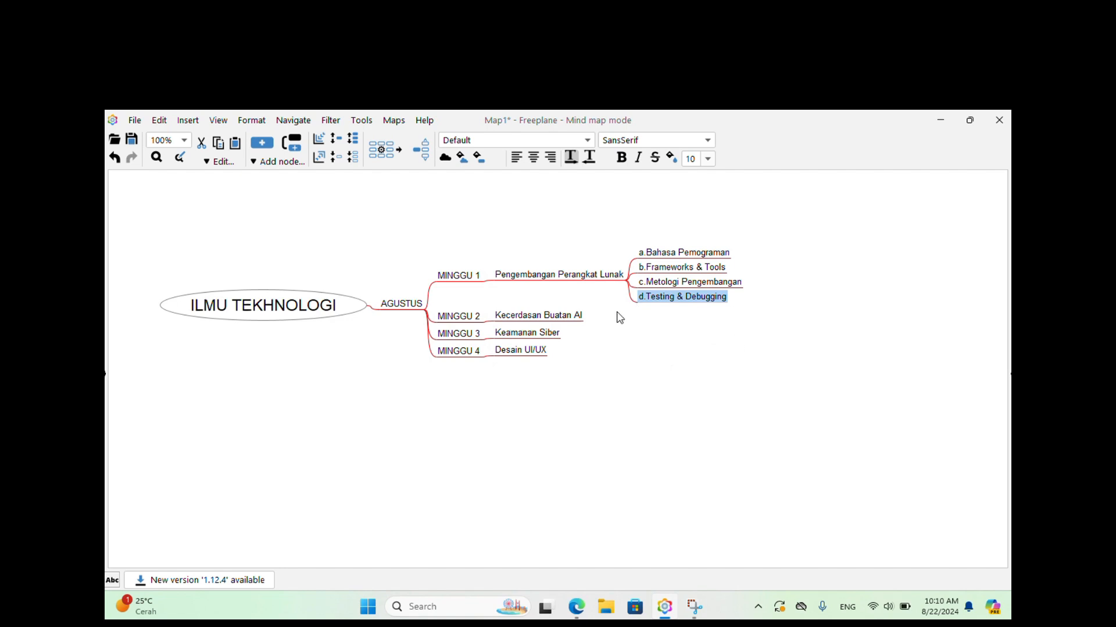
# Add a child node with the text "a.Machine Learning" under the Kecerdasan Buatan AI node.
pyautogui.click(569, 319)
pyautogui.click(188, 120)
pyautogui.moveTo(220, 148)
pyautogui.click(323, 141)
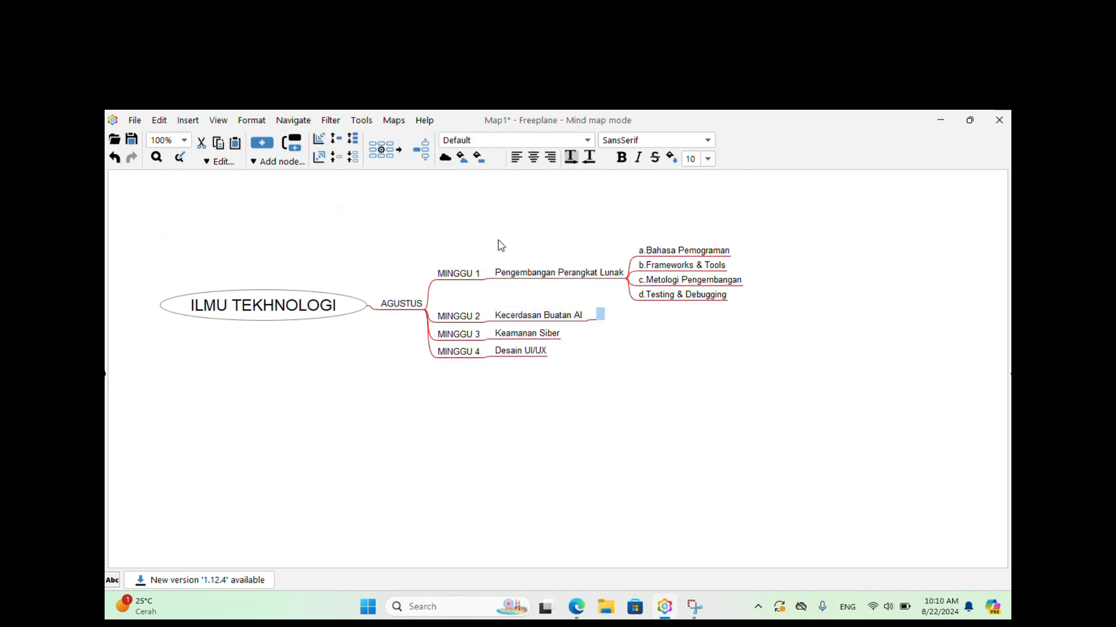
pyautogui.write('a.Machine Learning')
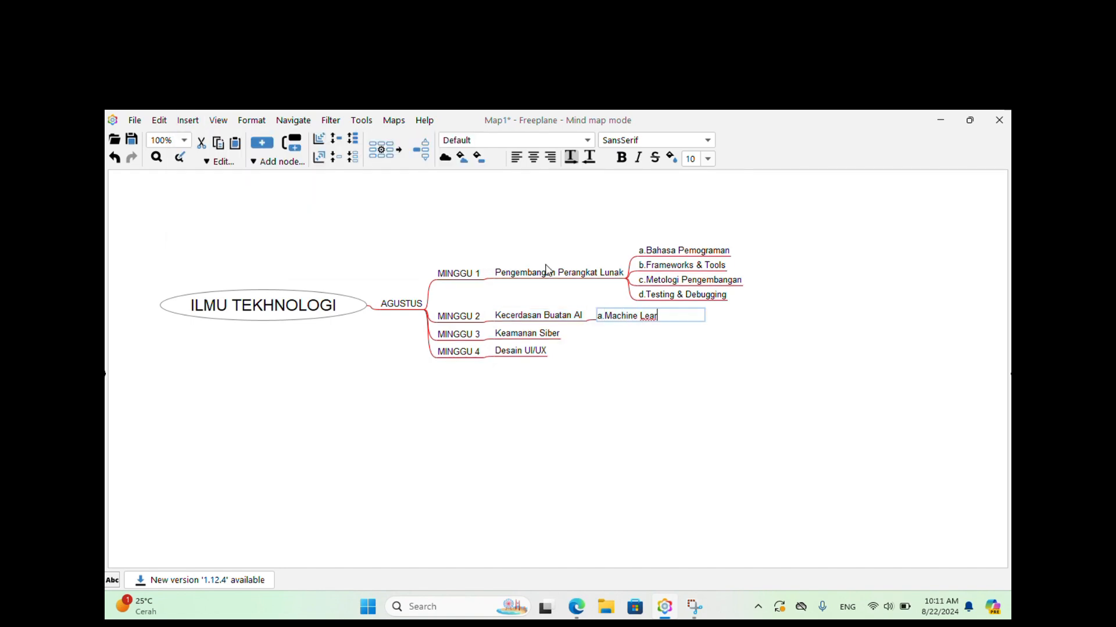
pyautogui.press('Return')
# Add a sibling node with the text "b.Deep Learning" below "a.Machine Learning".
pyautogui.press('Return')
pyautogui.write('B.')
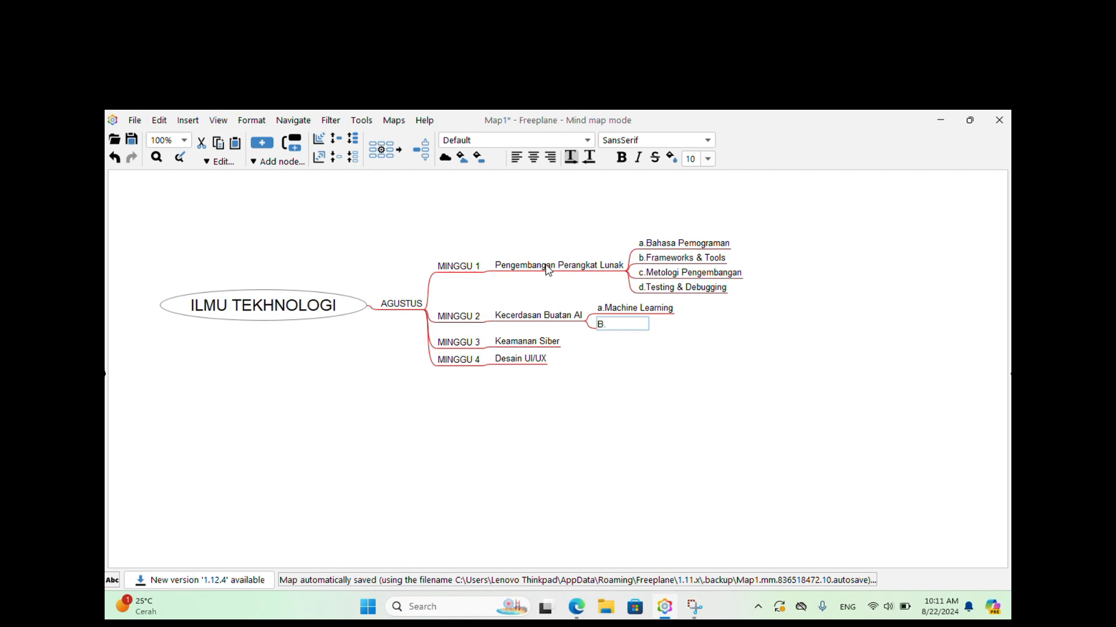
pyautogui.press('BackSpace')
pyautogui.press('BackSpace')
pyautogui.write('b.Deep Learning')
pyautogui.press('Return')
# Add a sibling node with the text "c.Natural Language Processing (NLP)" below "b.Deep Learning".
pyautogui.press('Return')
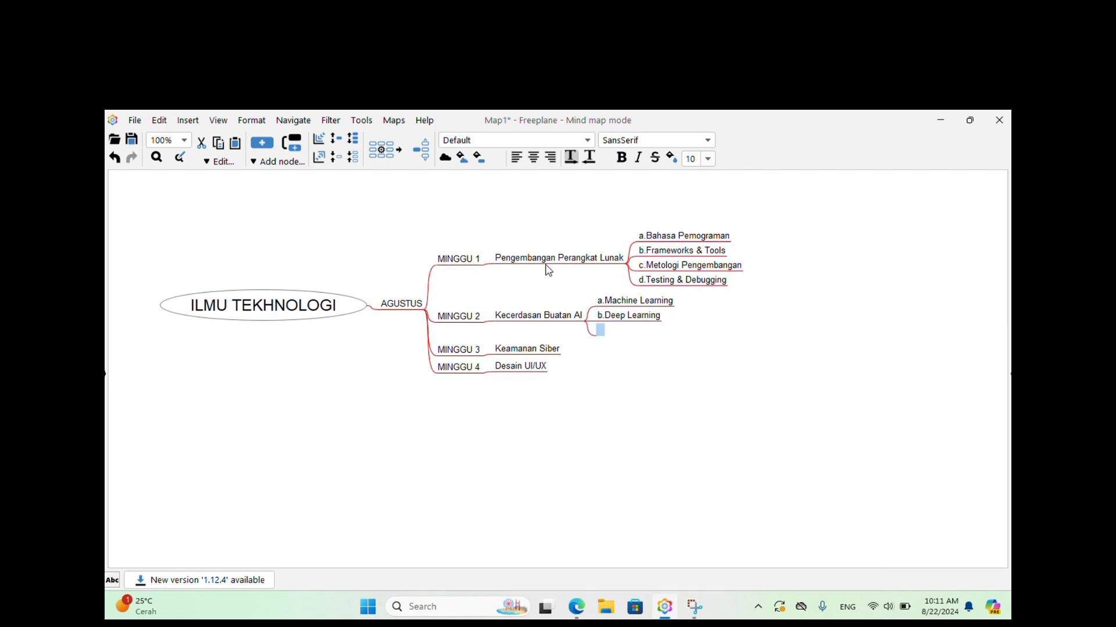
pyautogui.write('c.Natural Language P')
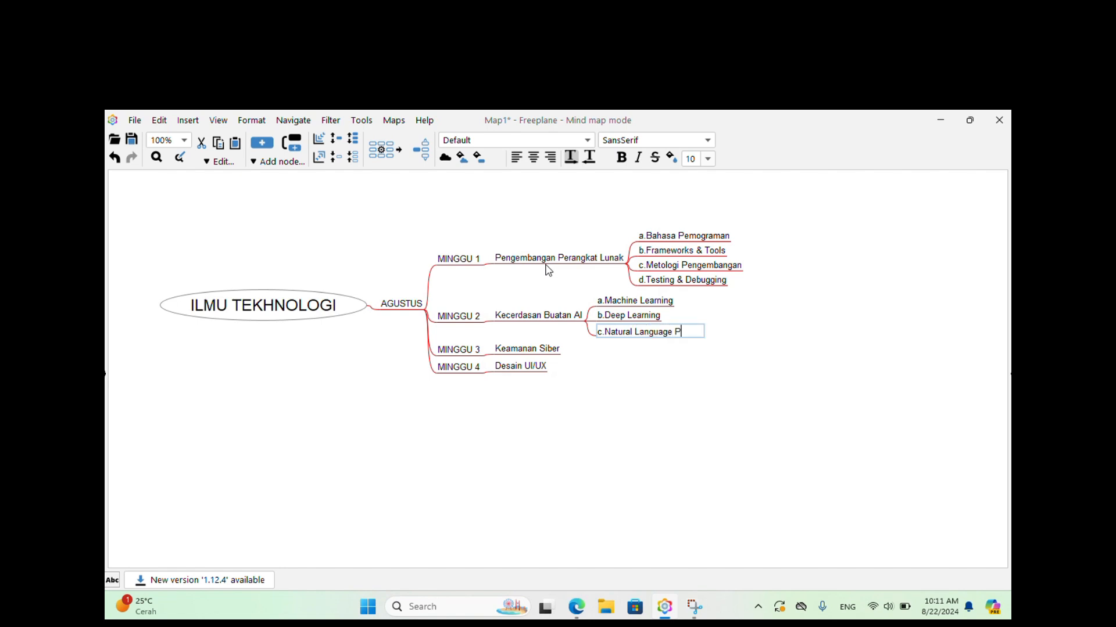
pyautogui.write('rocessing (nlp0')
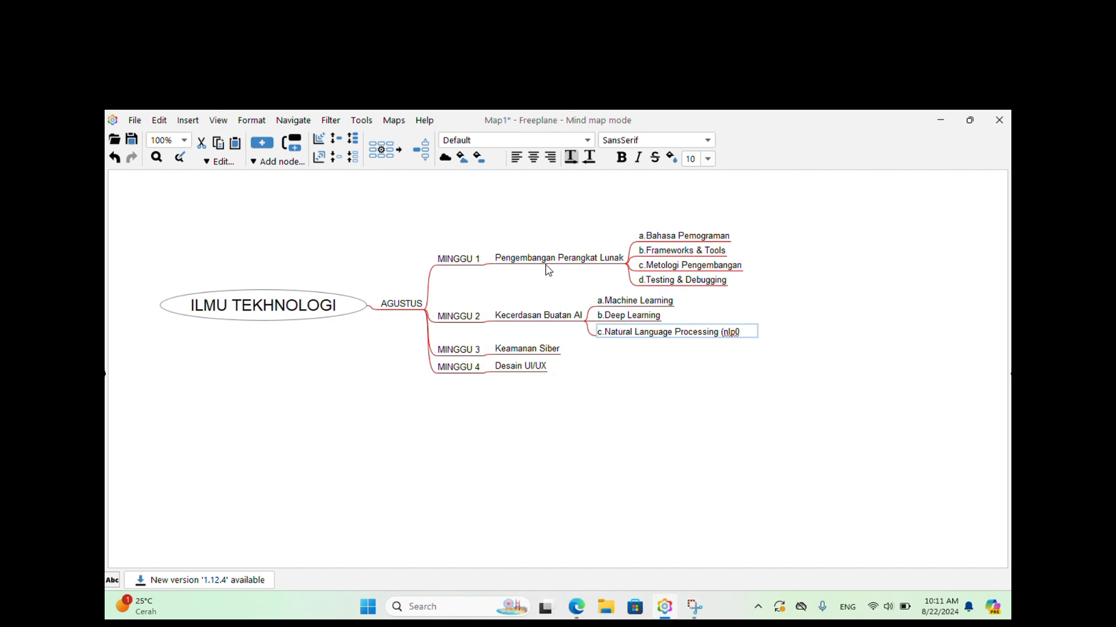
pyautogui.press('BackSpace')
pyautogui.press('BackSpace')
pyautogui.press('BackSpace')
pyautogui.press('BackSpace')
pyautogui.write('N')
# Add a sibling node with the text "d.Aplikasi AI" below "c.Natural Language Processing (NLP)".
pyautogui.press('Return')
pyautogui.write('d')
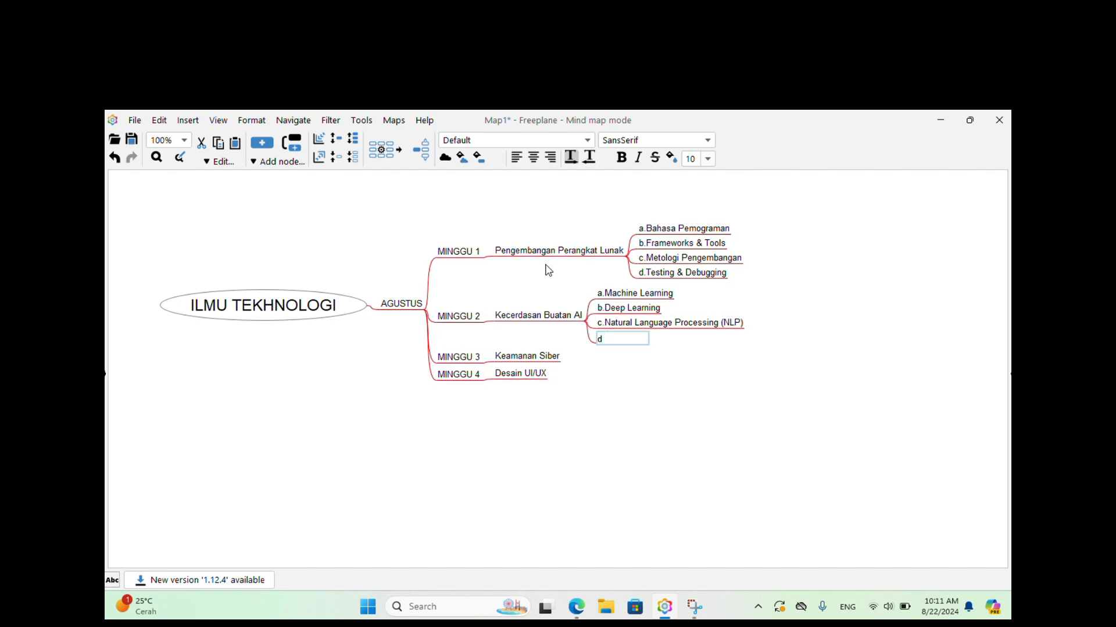
pyautogui.write('.Aplikasi AI')
# Add a child node with the text "a.Cryptography" under the Keamanan Siber node.
pyautogui.click(557, 356)
pyautogui.click(193, 120)
pyautogui.moveTo(215, 141)
pyautogui.click(308, 141)
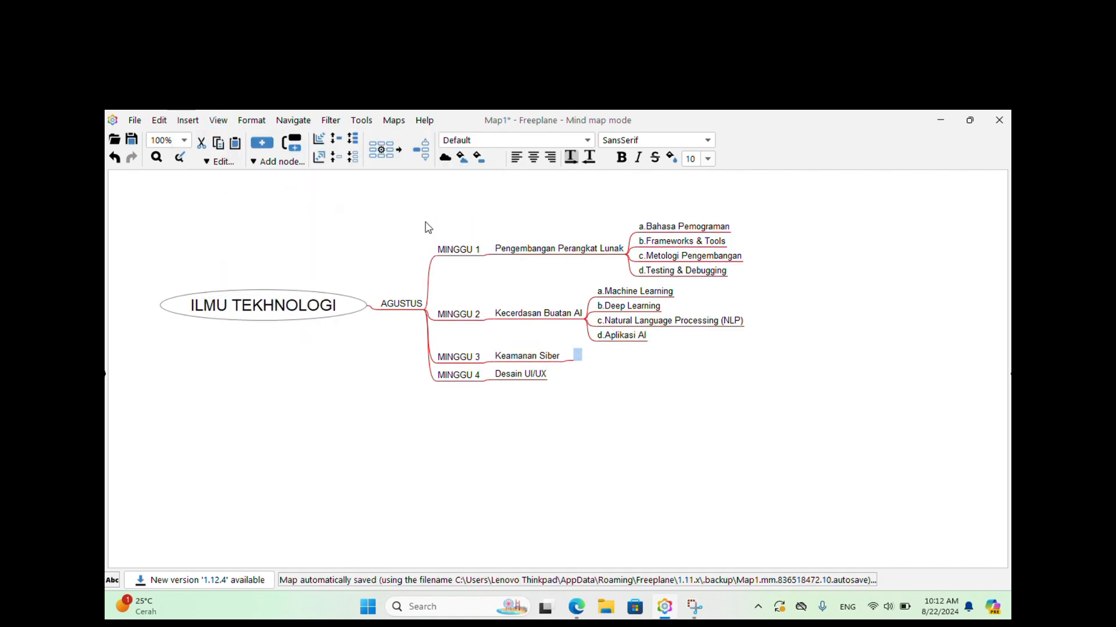
pyautogui.write('a')
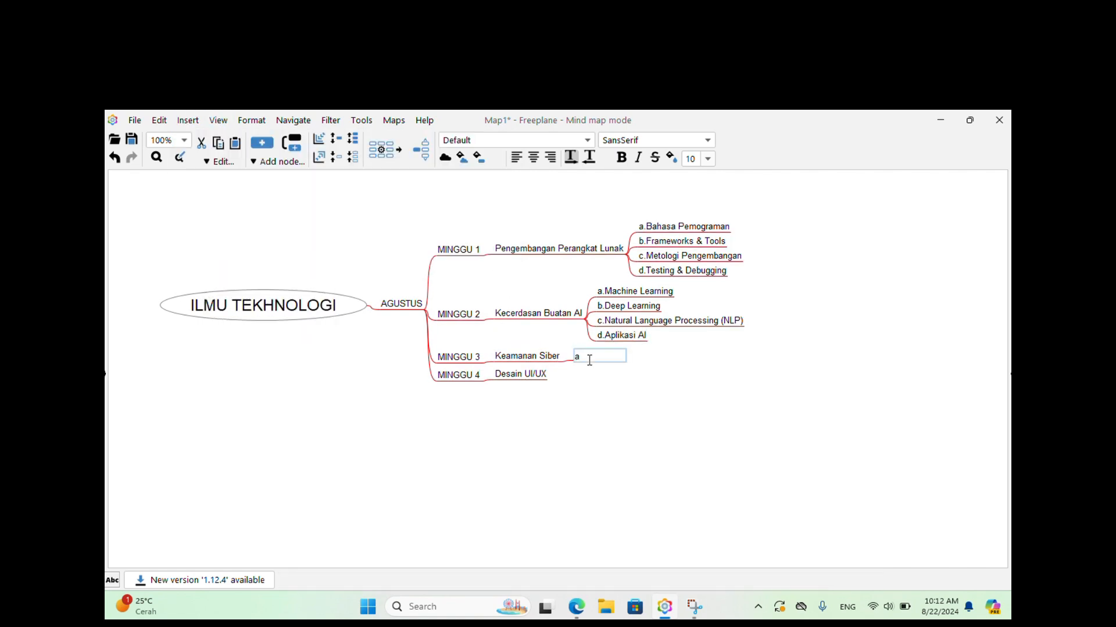
pyautogui.write('.Cyptography')
# Add two sibling nodes below "a.Cryptography" with the texts "b.Network Security" and "c.Ethical Hacking".
pyautogui.press('Return')
pyautogui.press('Return')
pyautogui.write('b.Ne')
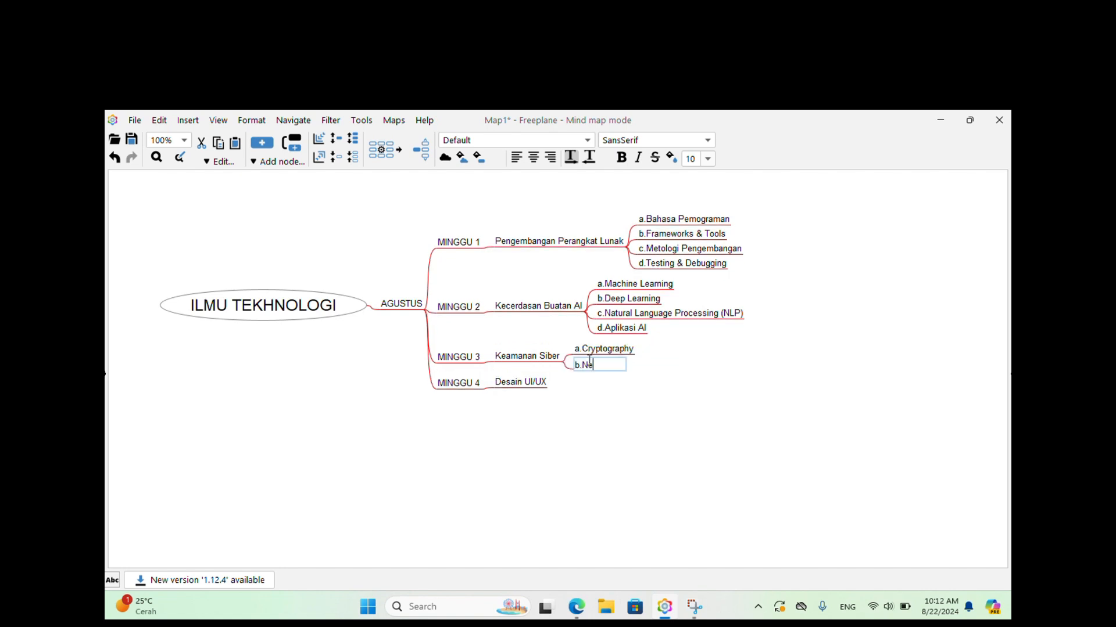
pyautogui.write('twork Security')
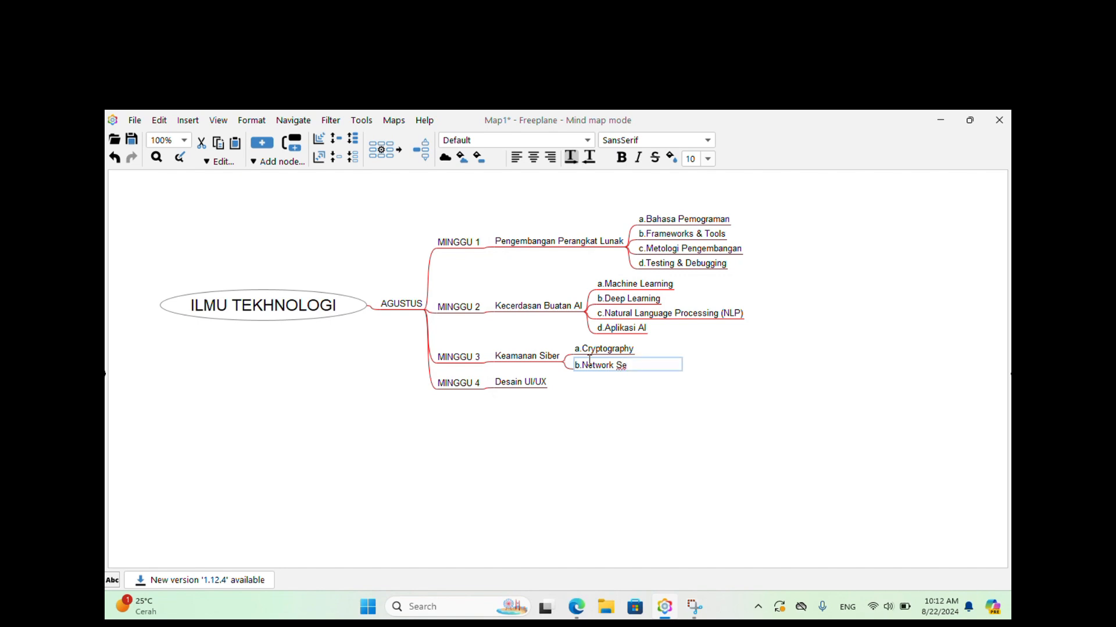
pyautogui.press('Return')
pyautogui.press('Return')
pyautogui.write('c.')
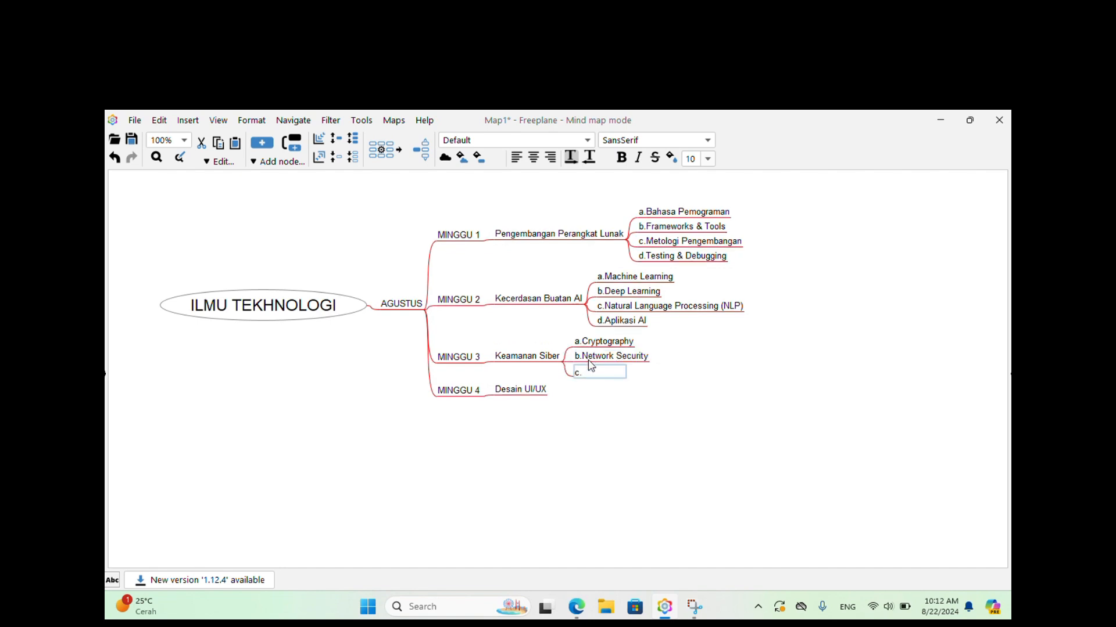
pyautogui.write('Ethical Hacking')
# Add a sibling node with the text "d.Compliance & Regulation" below "c.Ethical Hacking".
pyautogui.press('Return')
pyautogui.press('Return')
pyautogui.write('d.')
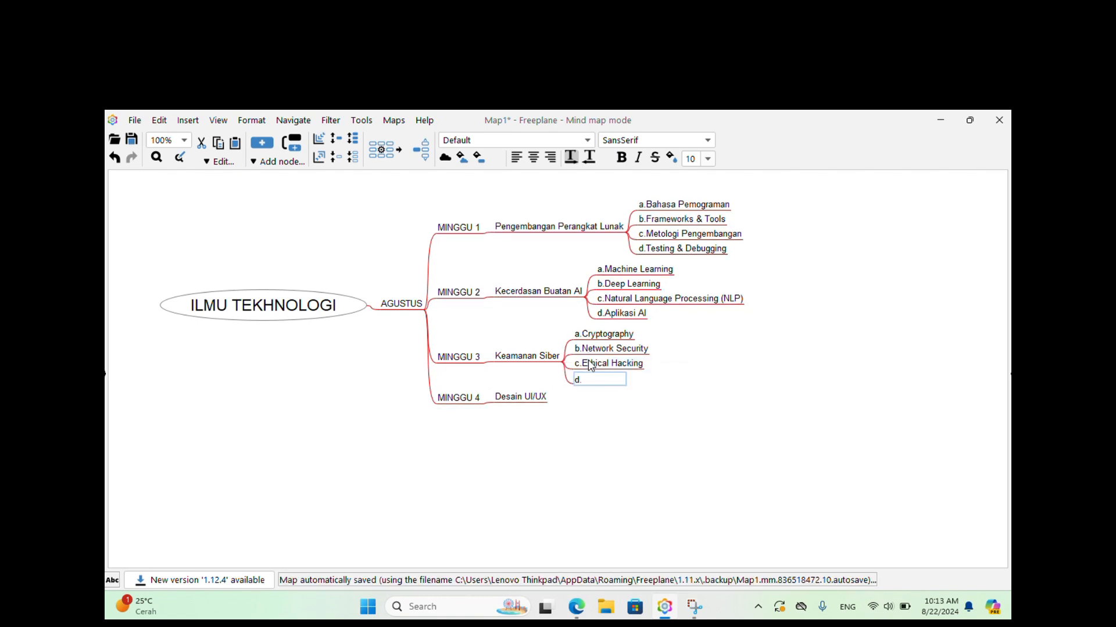
pyautogui.write('Compliance & Regulation')
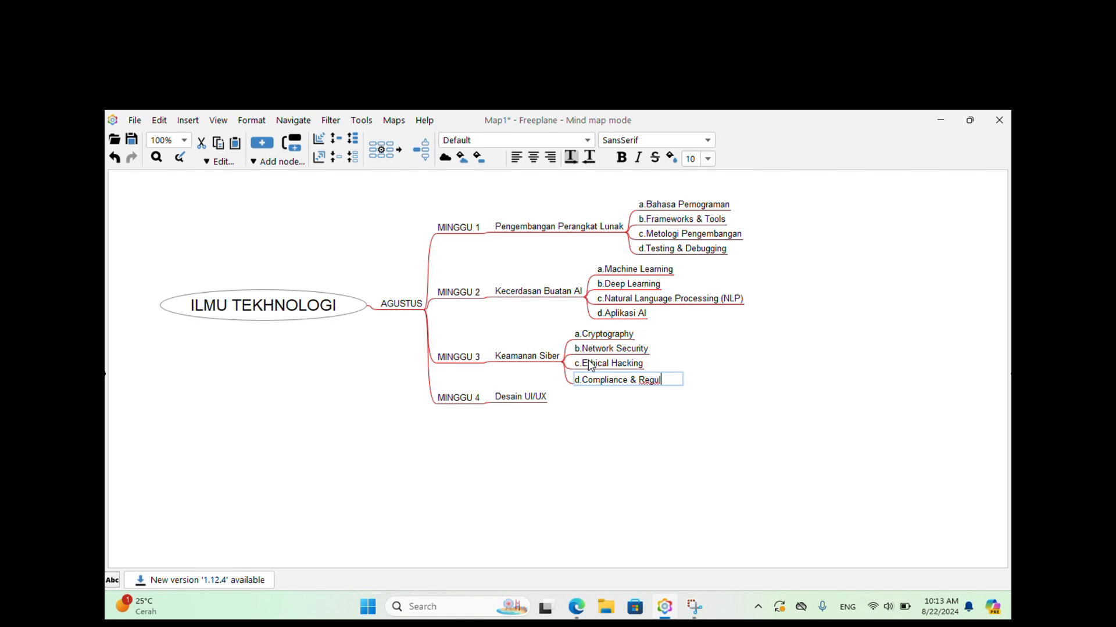
# Add a child node with the text "a.User Research" under the Desain UI/UX node.
pyautogui.click(542, 398)
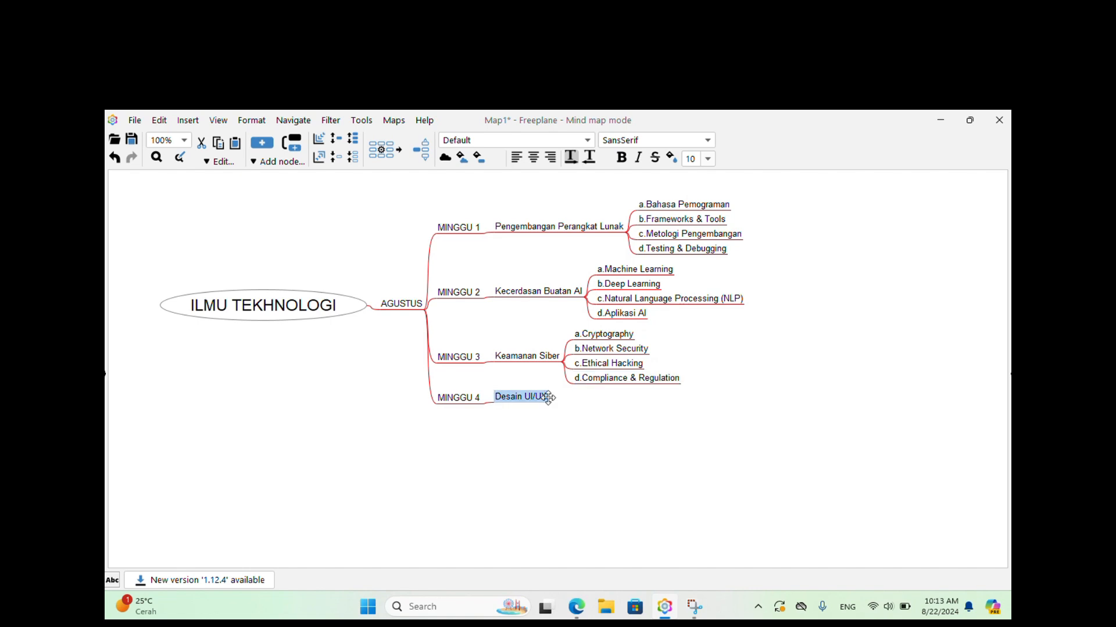
pyautogui.click(188, 120)
pyautogui.moveTo(199, 139)
pyautogui.click(297, 146)
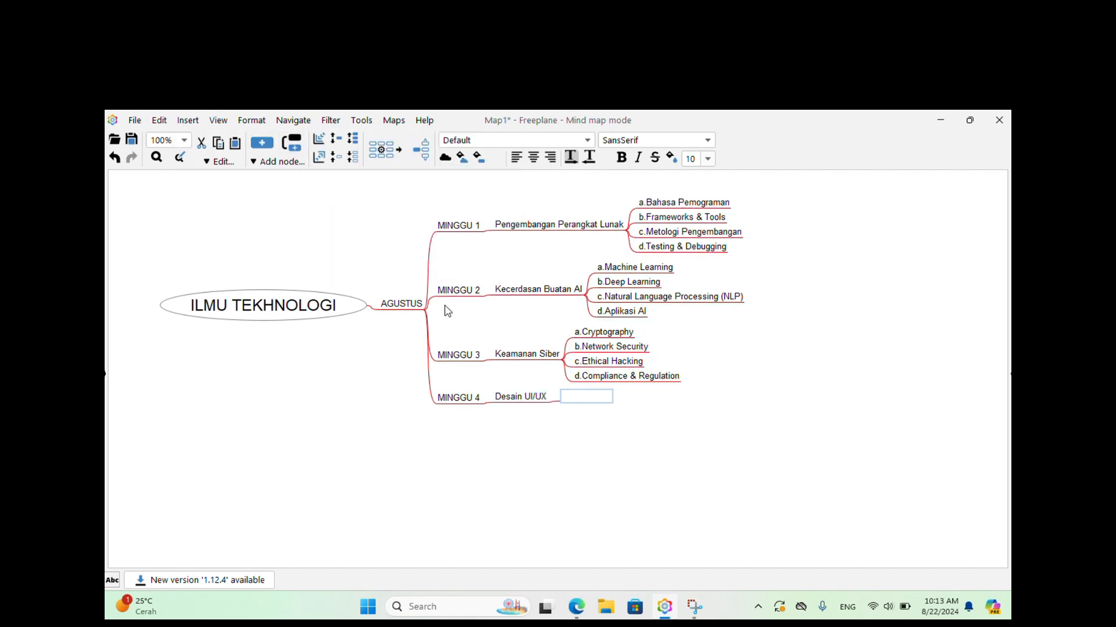
pyautogui.write('a.User Resea')
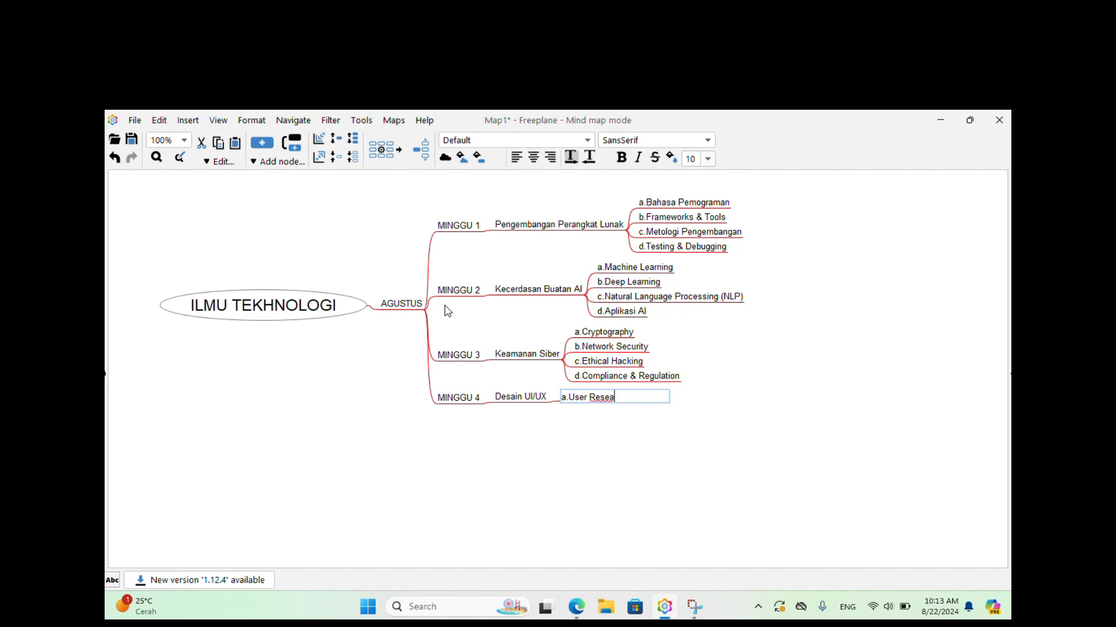
pyautogui.write('rch')
# Add two sibling nodes below "a.User Research" with the texts "b.Prototyping Tools" and "c.Design Principles".
pyautogui.press('Return')
pyautogui.press('Return')
pyautogui.write('b')
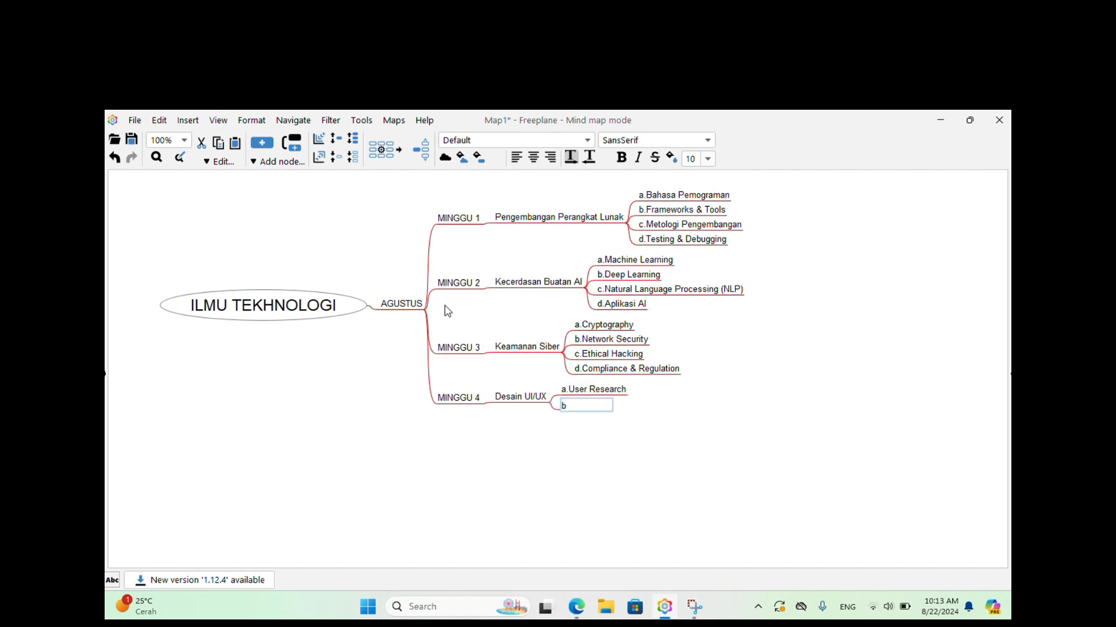
pyautogui.write('.Prototyping Tools')
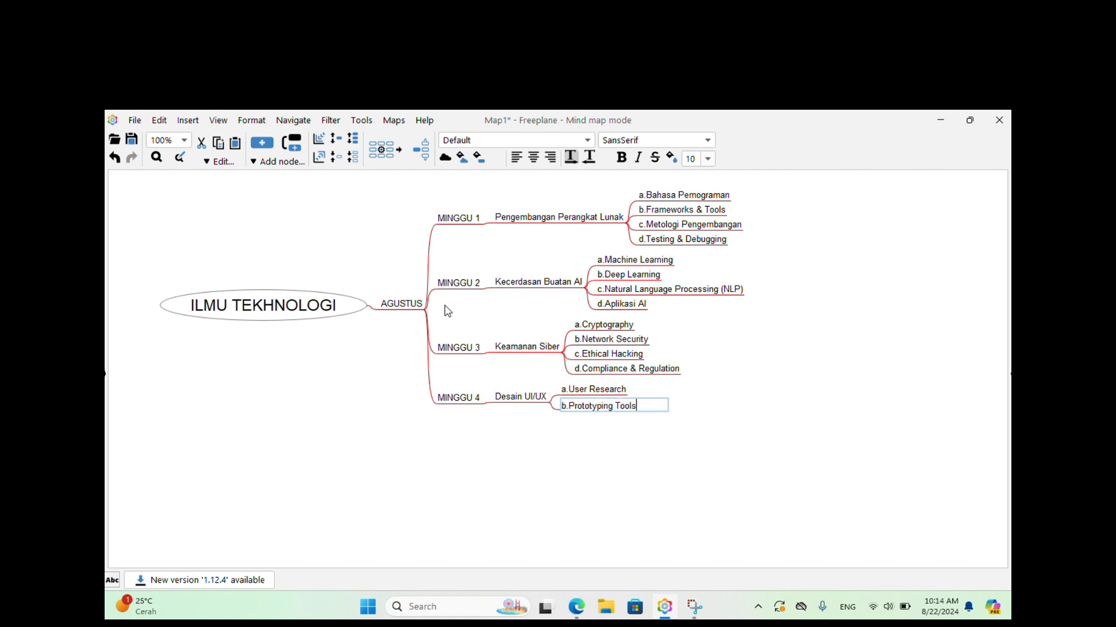
pyautogui.press('Return')
pyautogui.press('Return')
pyautogui.write('c.')
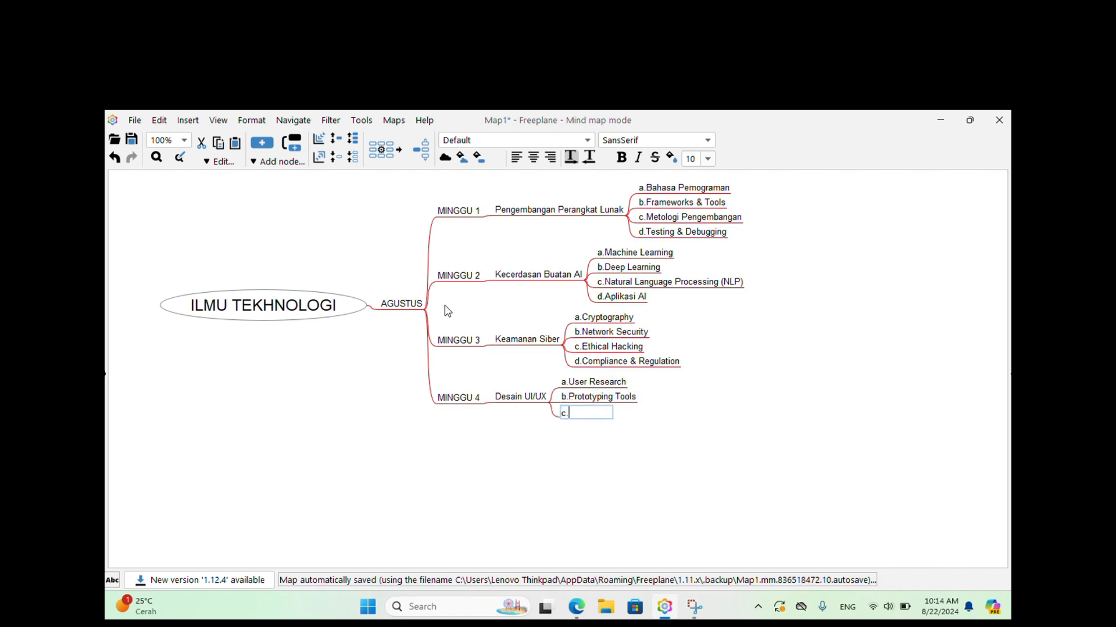
pyautogui.write('Design Princip')
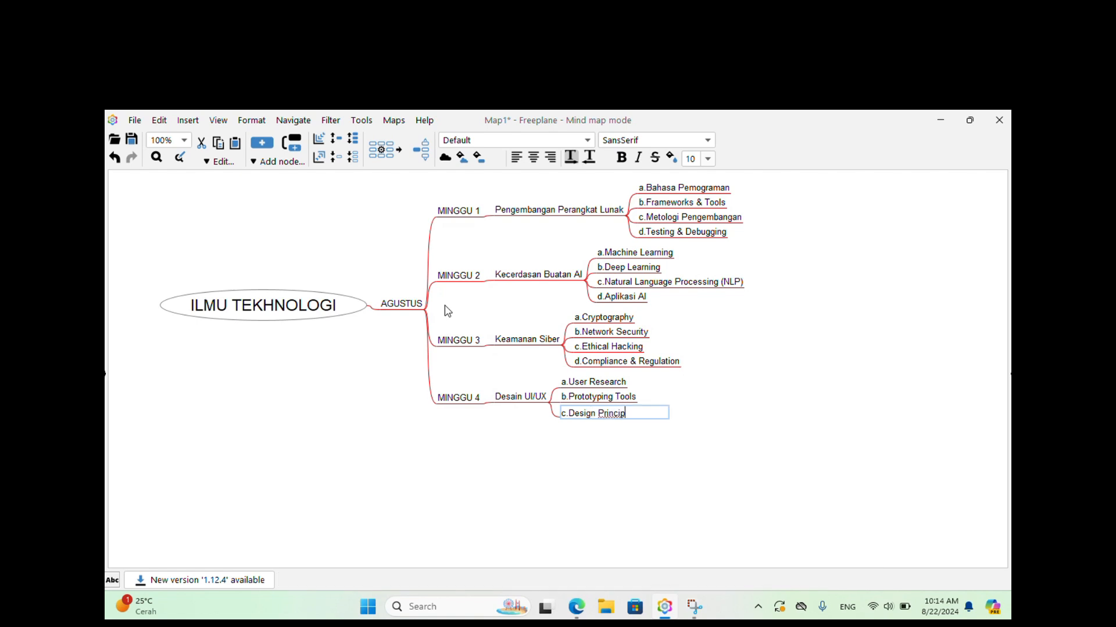
pyautogui.write('les')
# Add a sibling node with the text "d.User Testing" below "c.Design Principles".
pyautogui.press('Return')
pyautogui.press('Return')
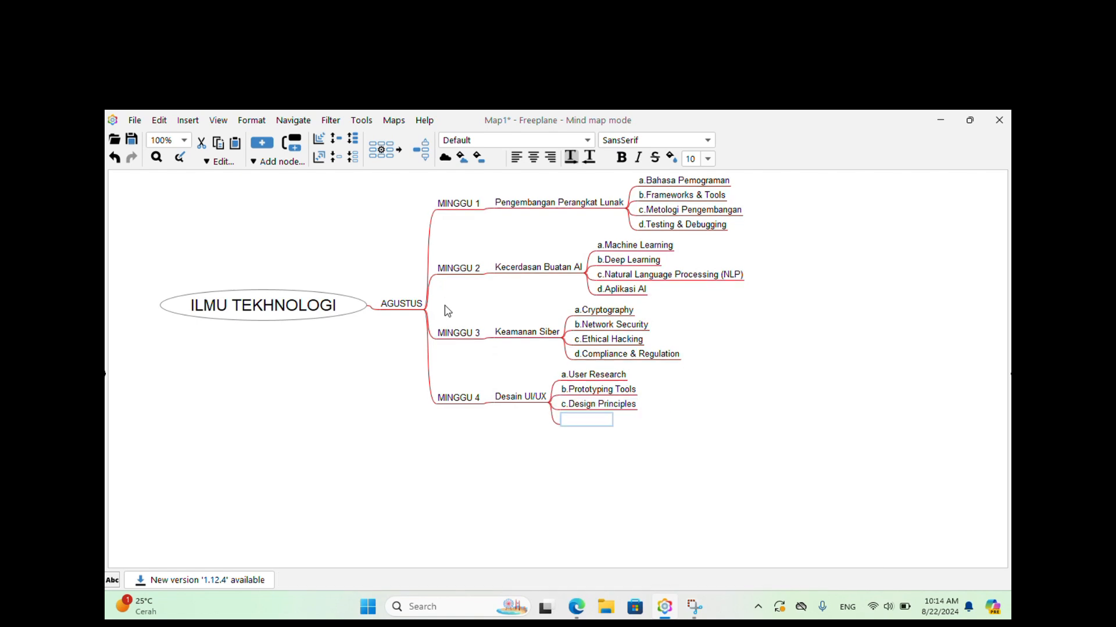
pyautogui.write('d.User Testing')
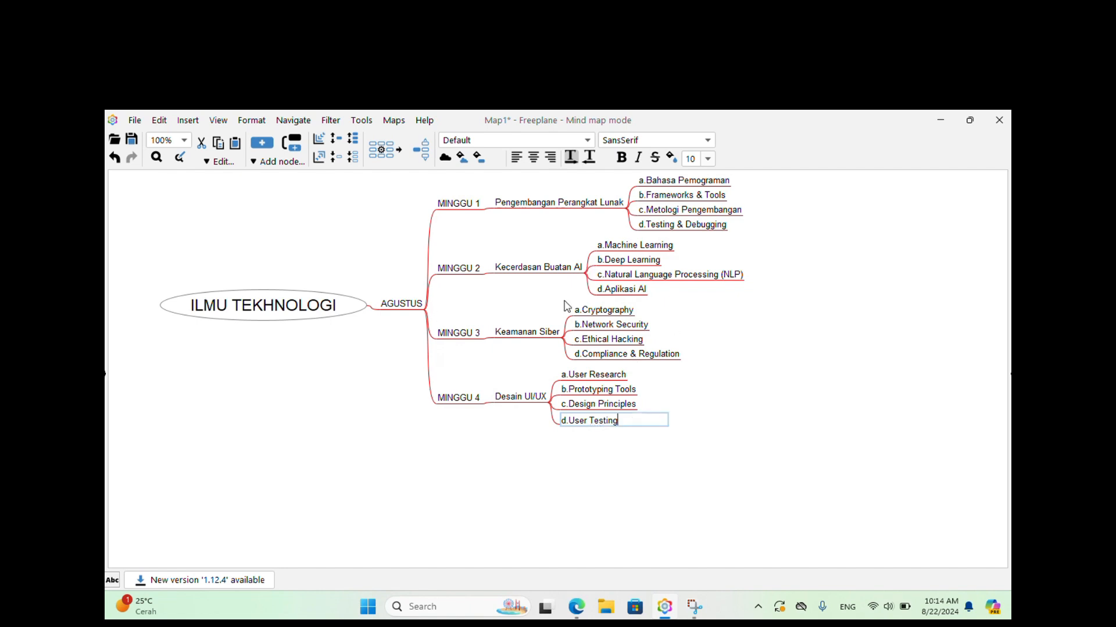
pyautogui.press('Return')
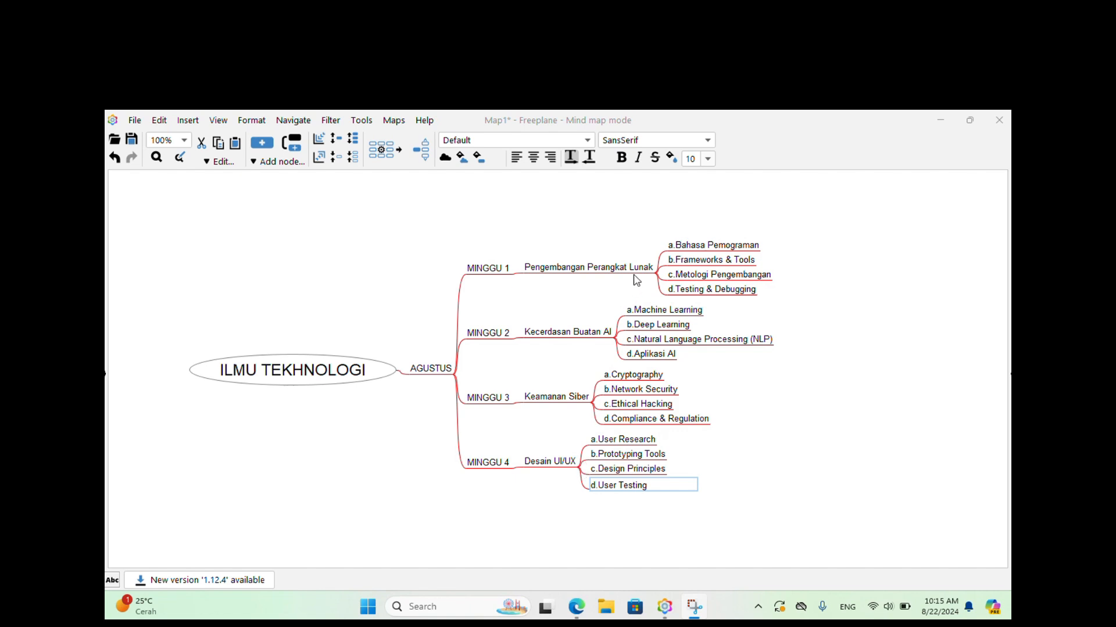
# Fold the lettered subtopics of all four topic nodes, from Pengembangan Perangkat Lunak to Desain UI/UX.
pyautogui.click(659, 272)
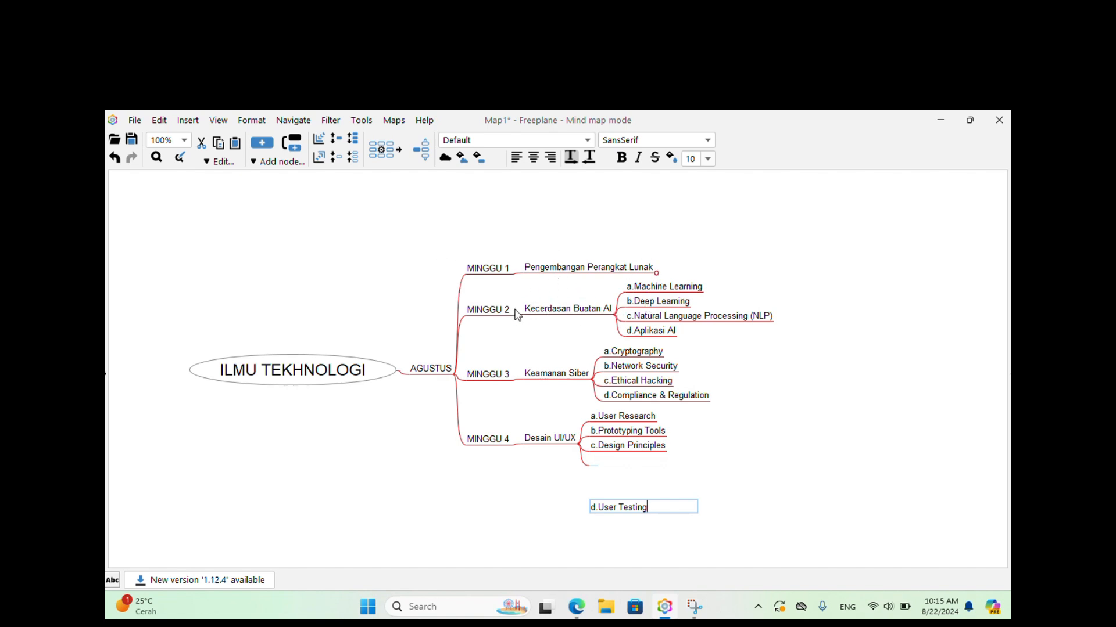
pyautogui.click(658, 273)
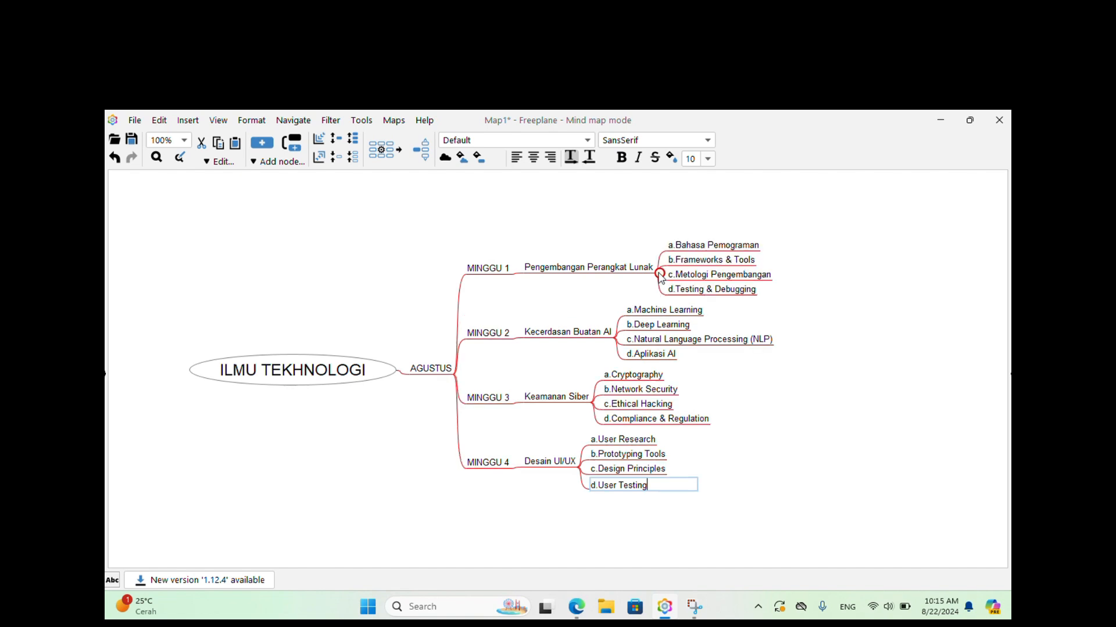
pyautogui.click(618, 338)
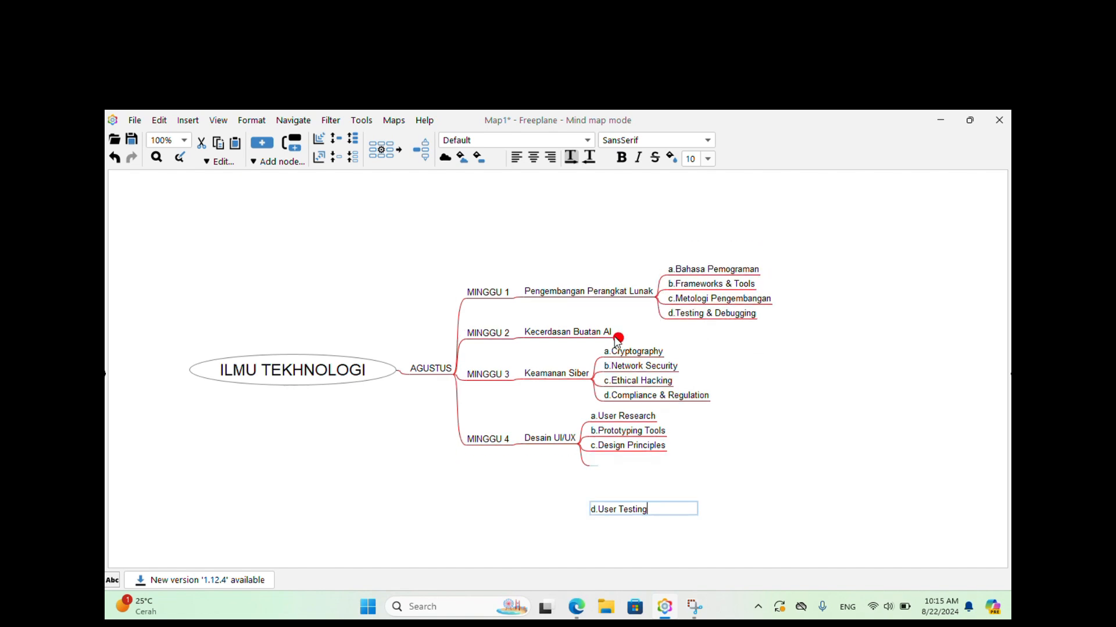
pyautogui.click(593, 382)
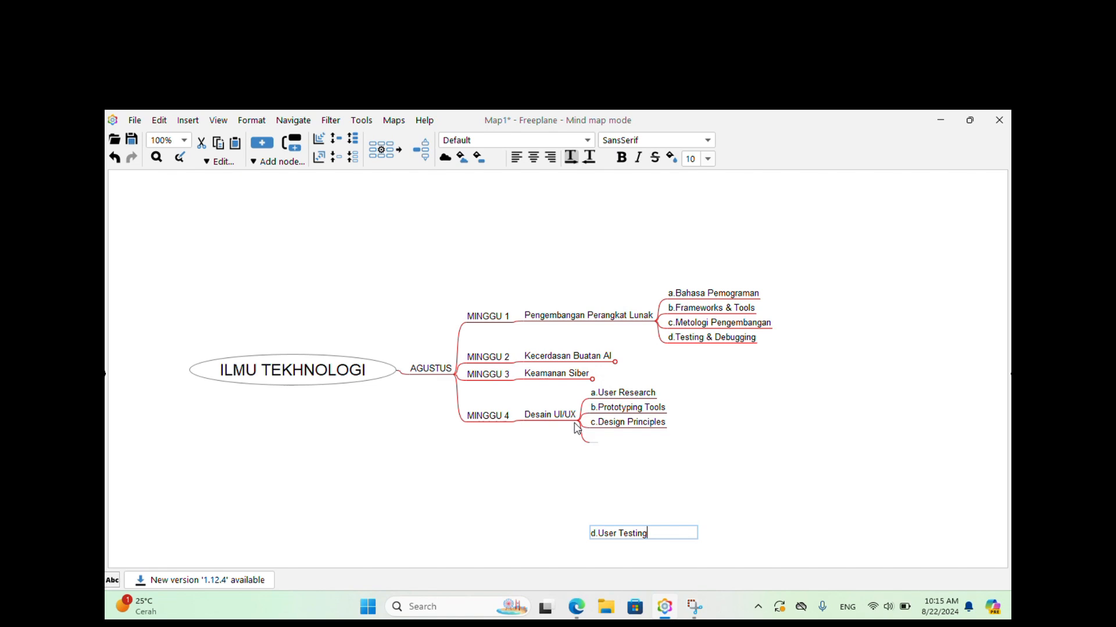
pyautogui.click(582, 420)
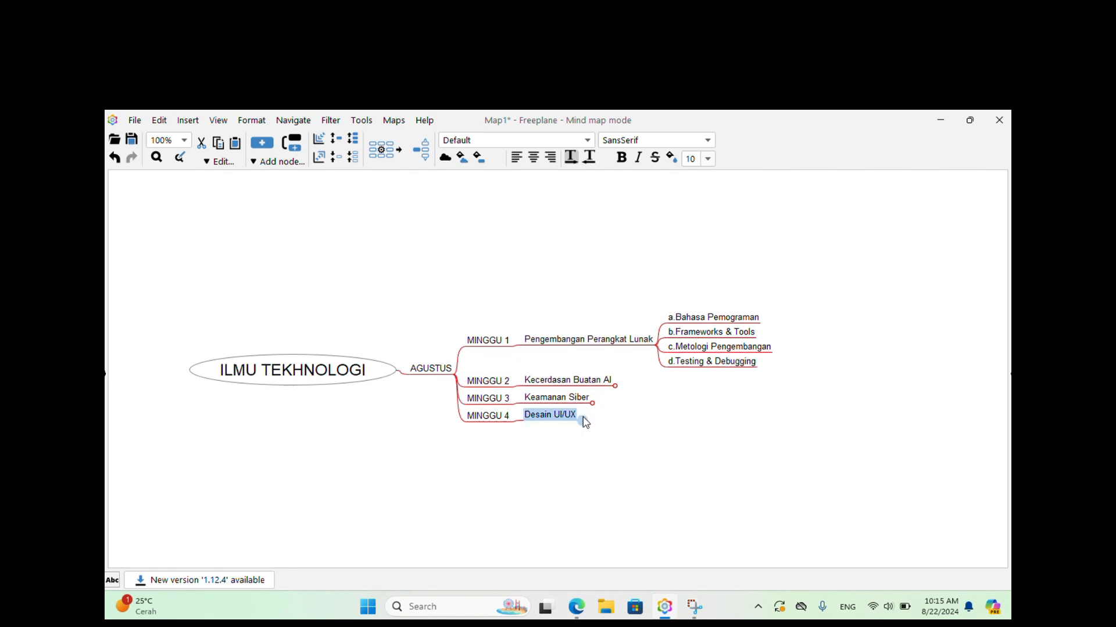
pyautogui.click(660, 348)
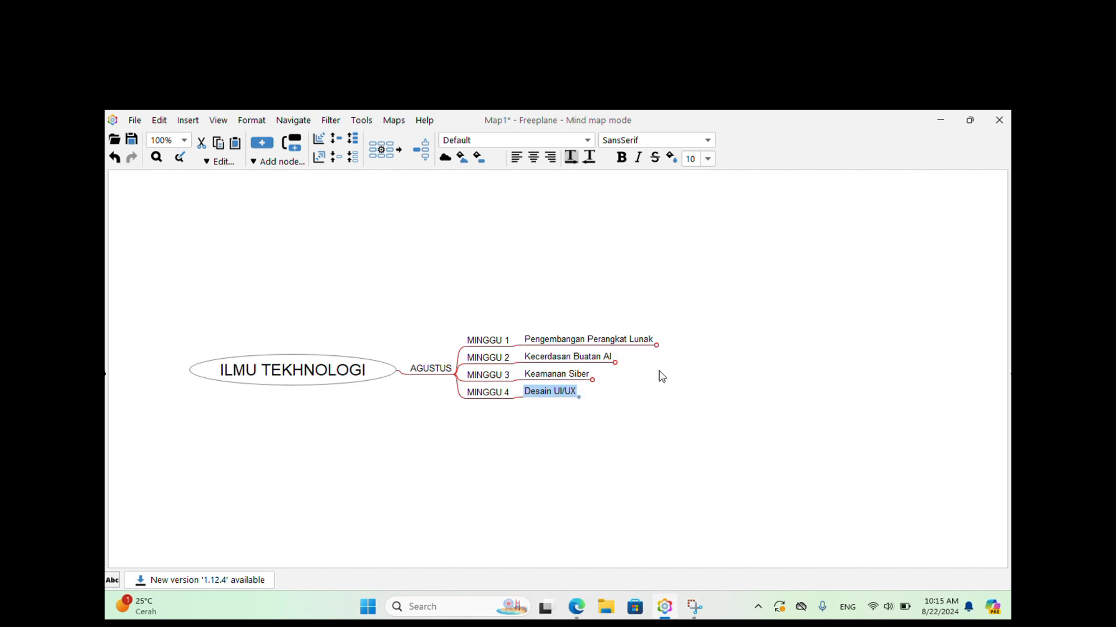
# Unfold the four topic nodes one by one, from Pengembangan Perangkat Lunak down to Desain UI/UX.
pyautogui.click(660, 347)
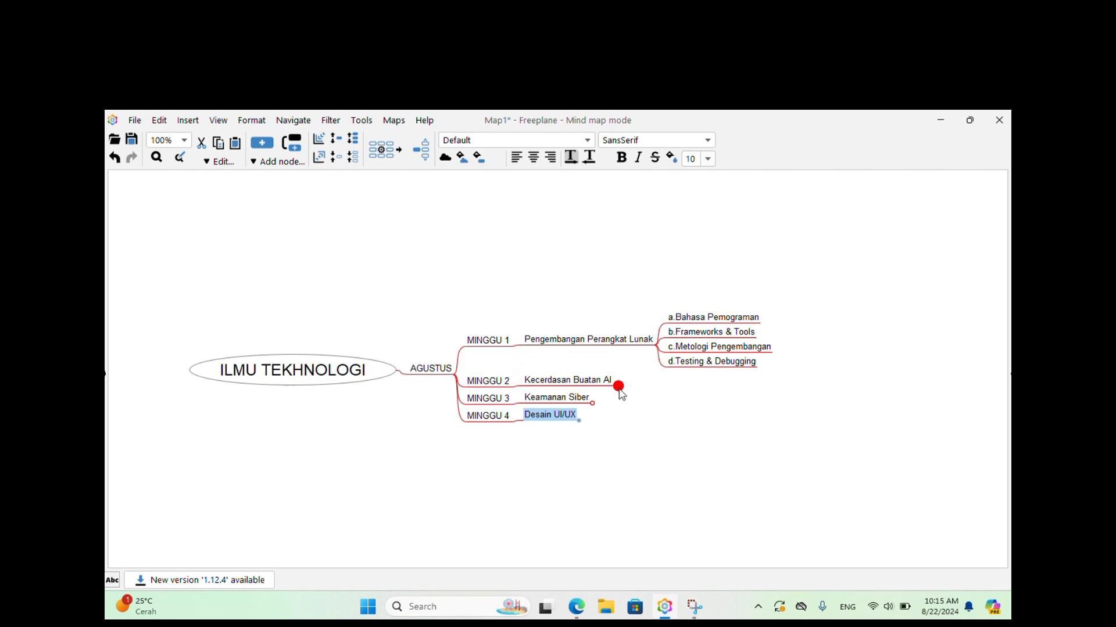
pyautogui.click(619, 387)
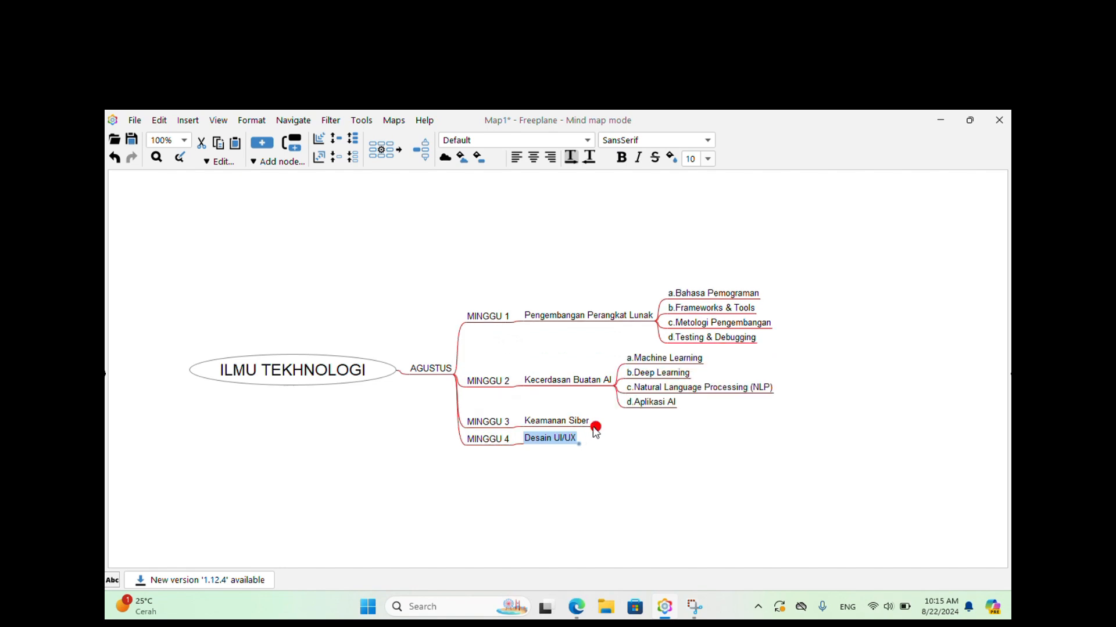
pyautogui.click(595, 427)
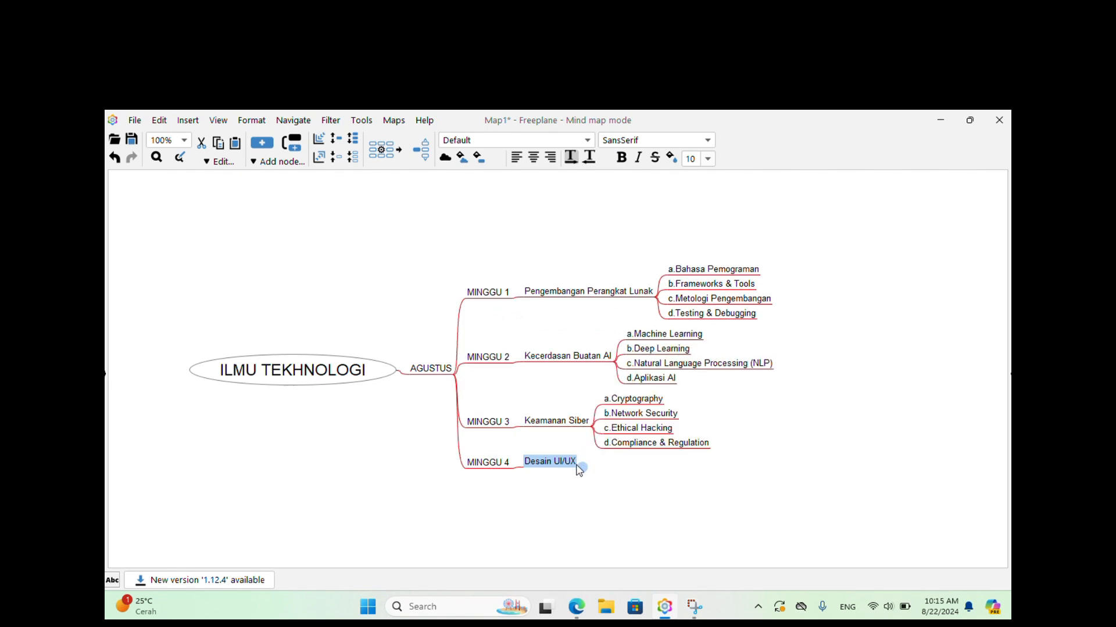
pyautogui.click(580, 467)
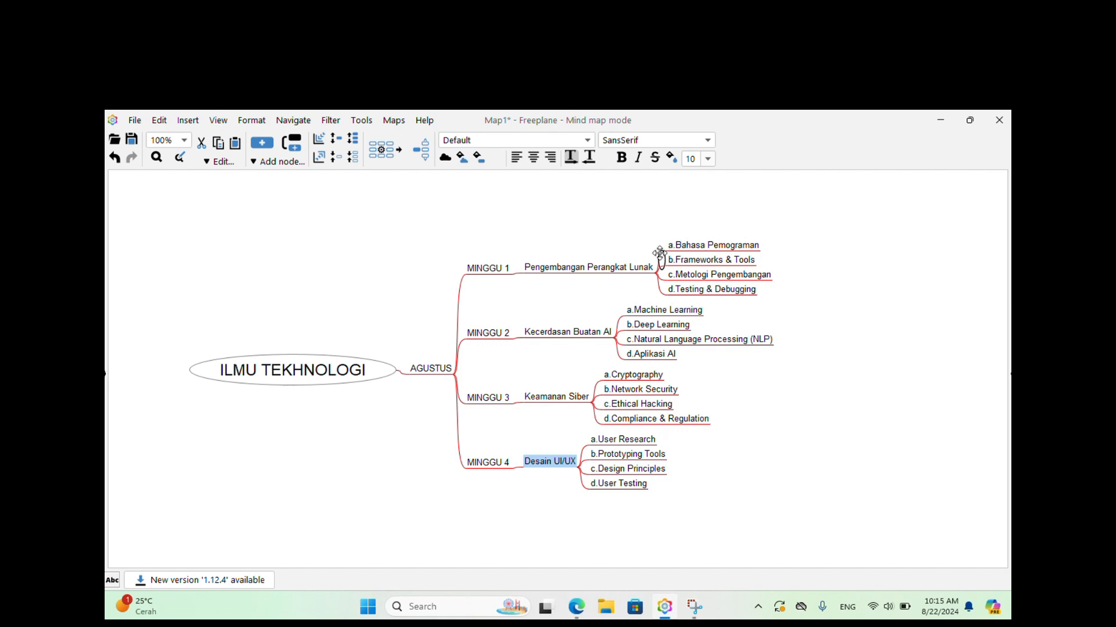
# Shift the "a.Bahasa Pemograman" node slightly away from its parent and try the same with "a.Machine Learning".
pyautogui.moveTo(660, 241)
pyautogui.mouseDown()
pyautogui.moveTo(639, 240)
pyautogui.moveTo(660, 217)
pyautogui.moveTo(667, 241)
pyautogui.mouseUp()
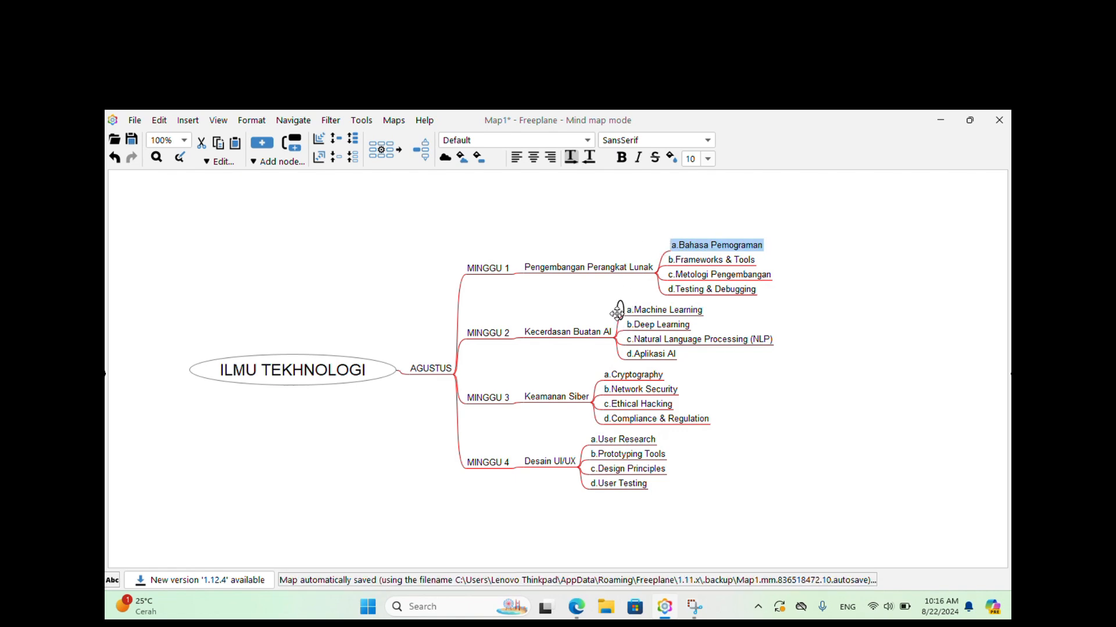
pyautogui.moveTo(617, 314)
pyautogui.mouseDown()
pyautogui.moveTo(520, 311)
pyautogui.moveTo(624, 313)
pyautogui.mouseUp()
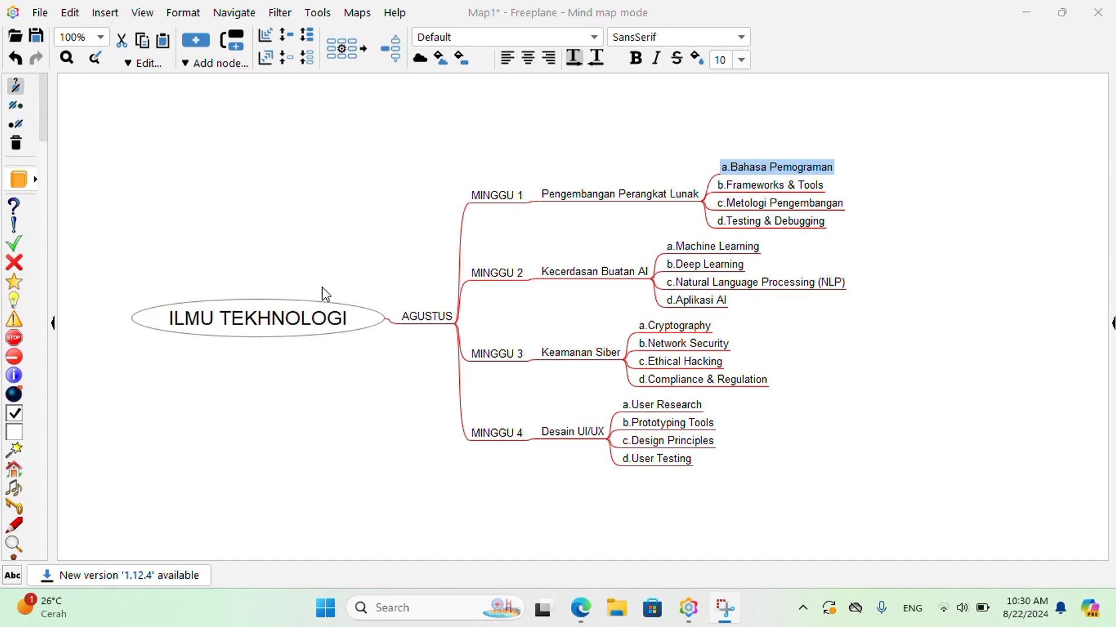
# Apply automatic level styles to all nodes of the mind map.
pyautogui.click(257, 314)
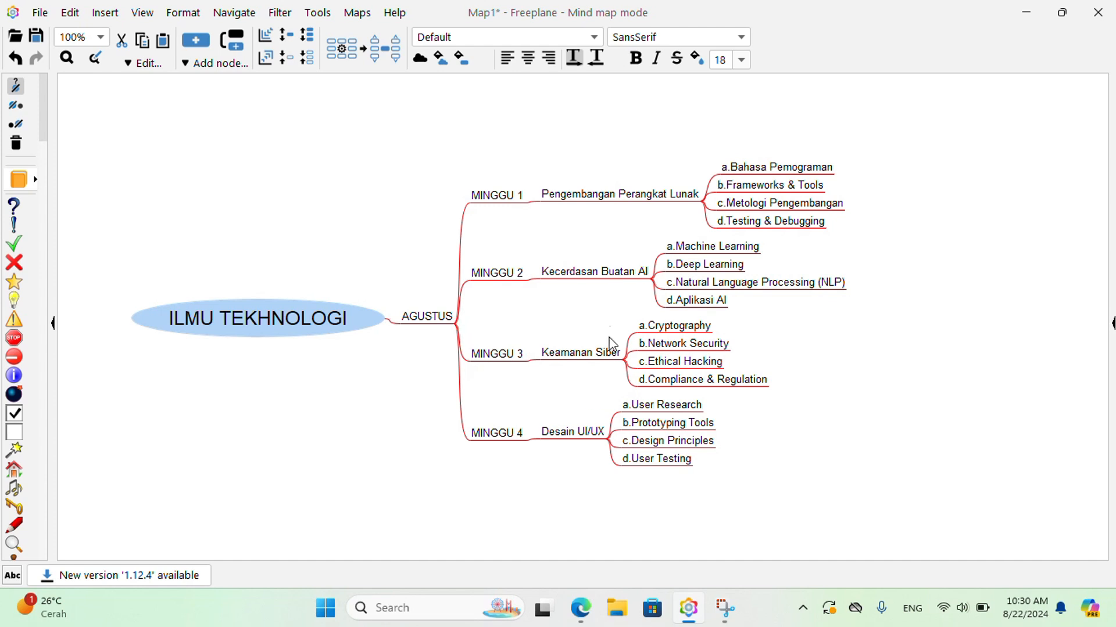
pyautogui.click(192, 19)
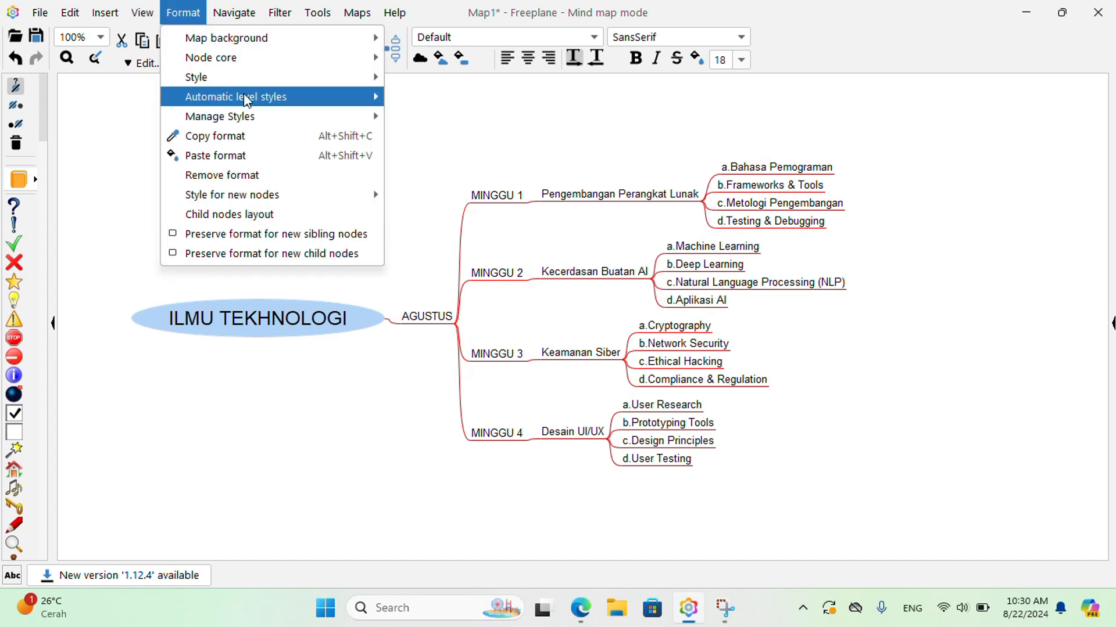
pyautogui.moveTo(250, 97)
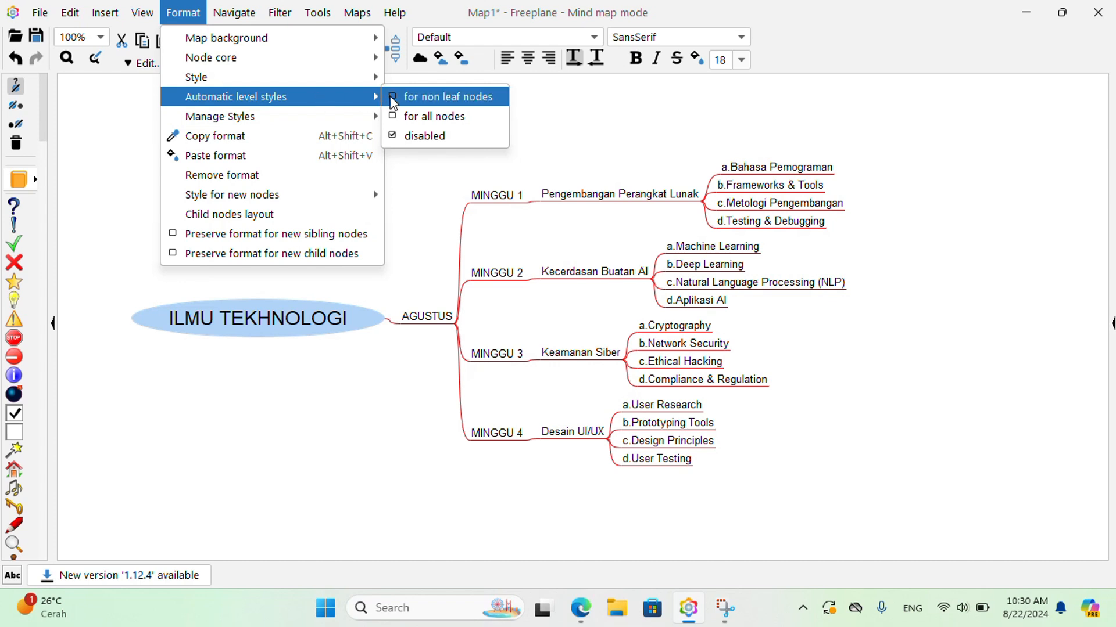
pyautogui.click(412, 117)
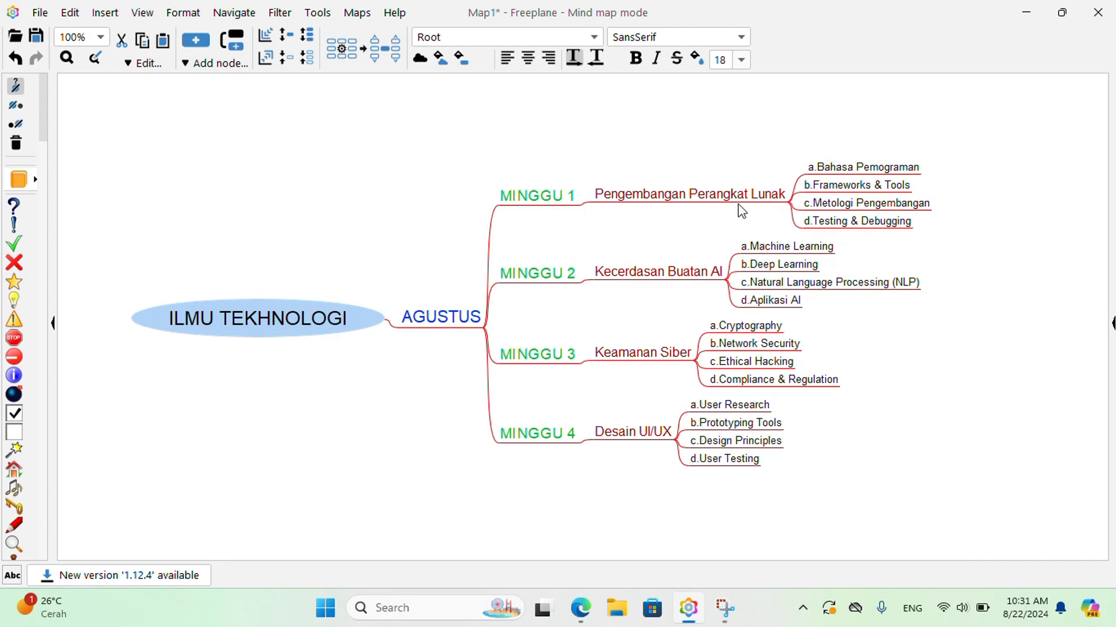
# Add a green check icon to the "a.Bahasa Pemograman" node.
pyautogui.click(824, 169)
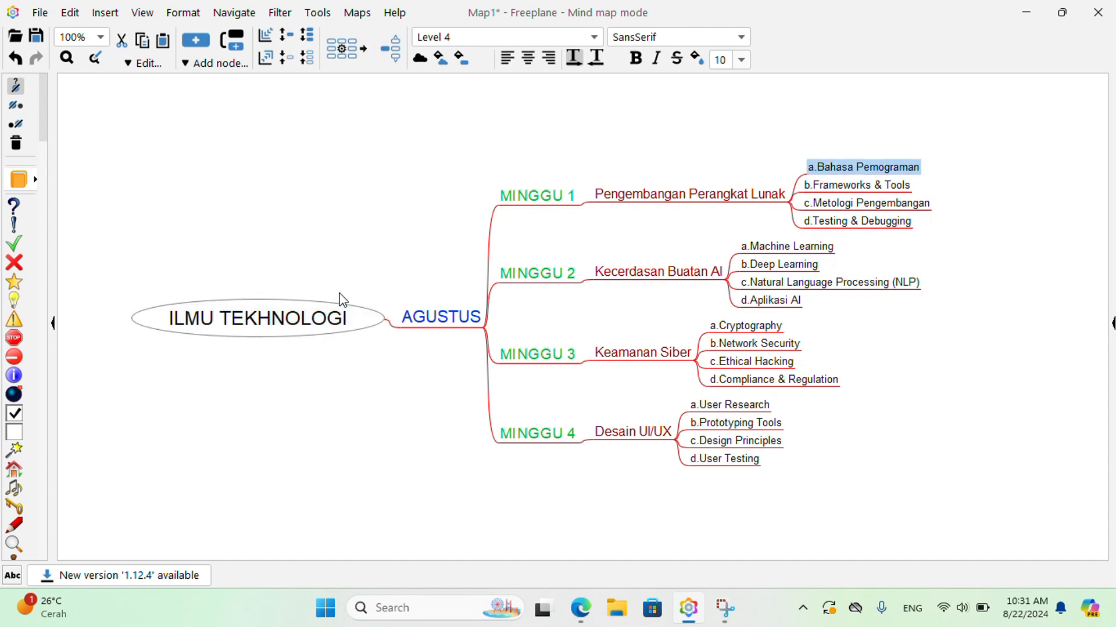
pyautogui.click(55, 323)
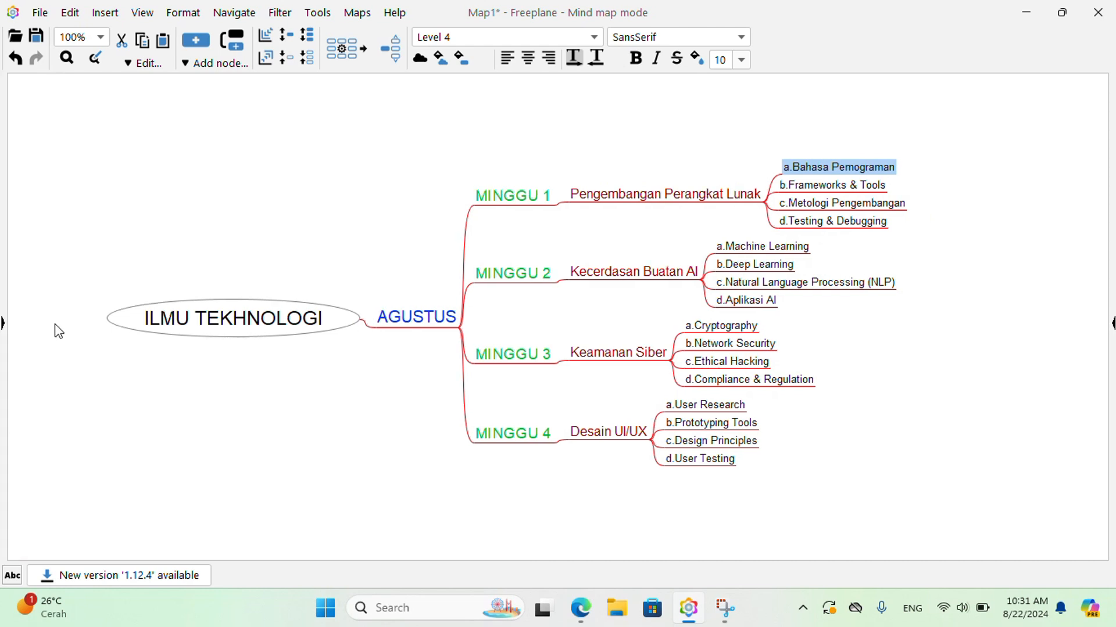
pyautogui.click(5, 323)
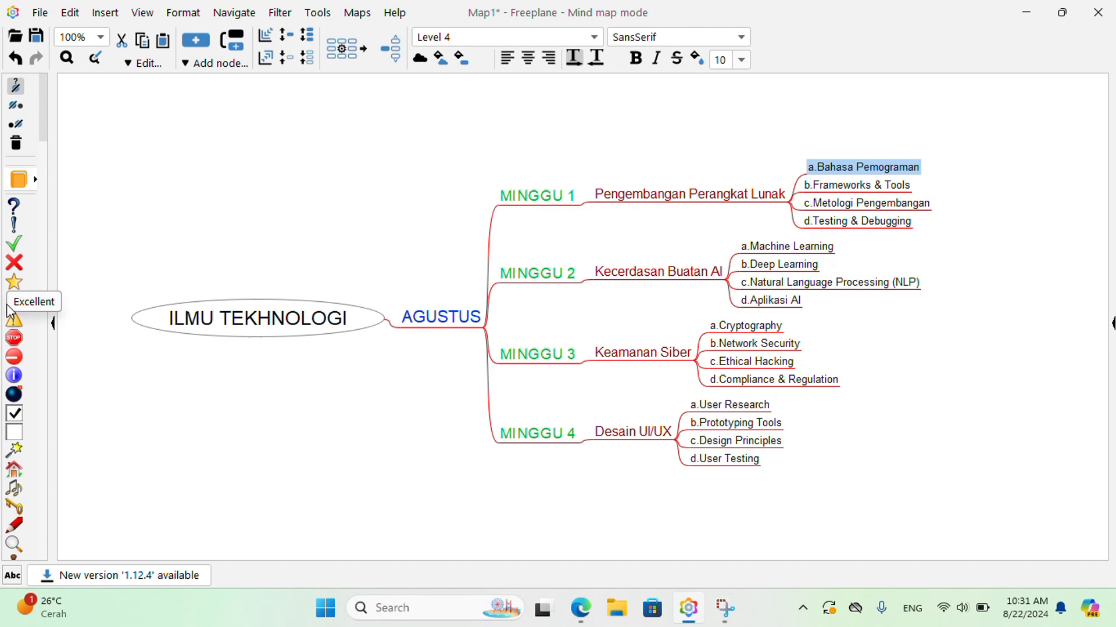
pyautogui.scroll(-6, 14, 325)
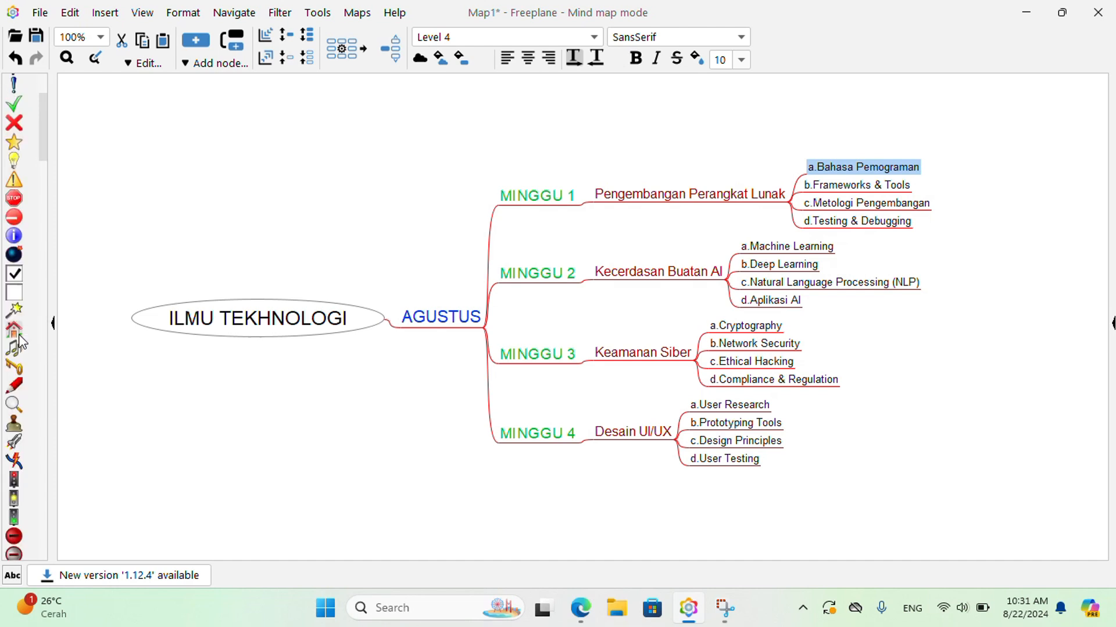
pyautogui.scroll(6, 20, 342)
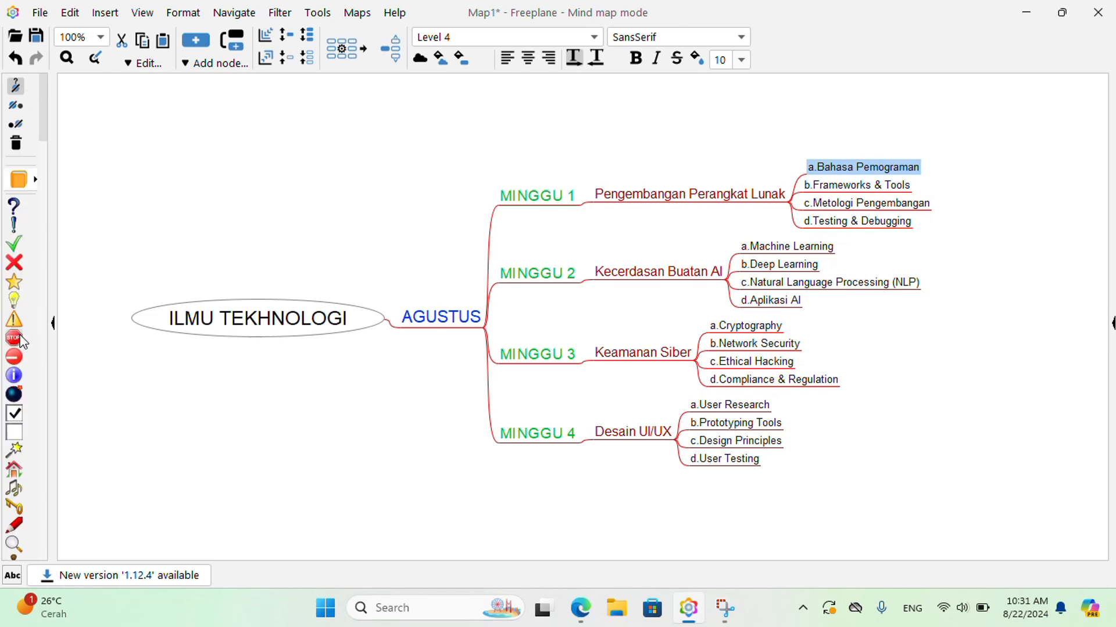
pyautogui.click(16, 245)
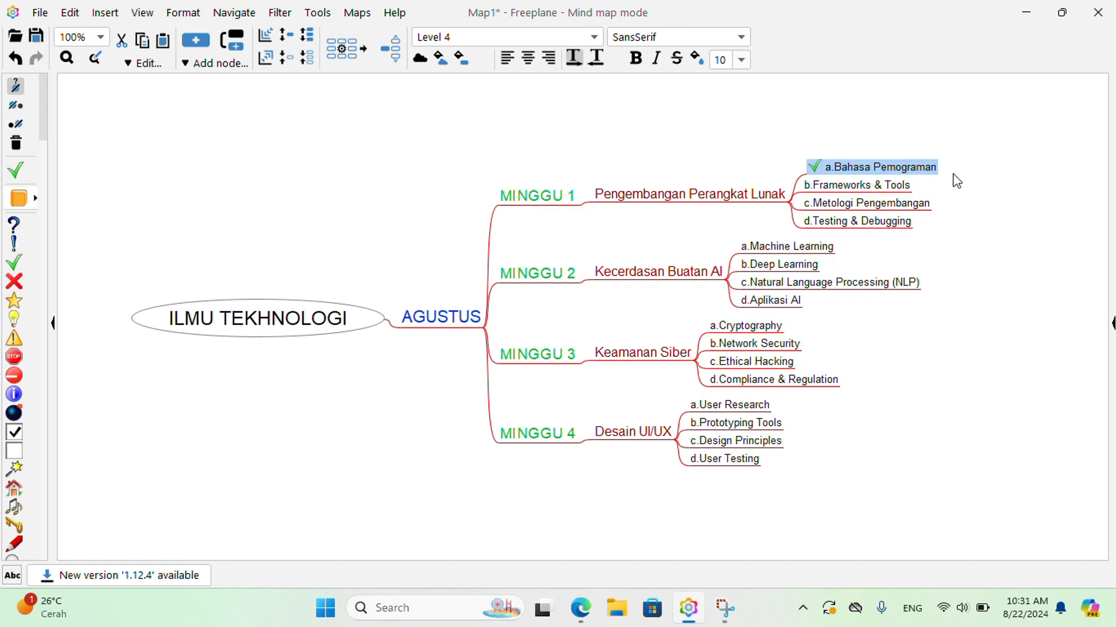
# Mark "b.Frameworks & Tools" and "d.Testing & Debugging" with green check icons and "c.Metologi Pengembangan" with a red cross.
pyautogui.click(816, 190)
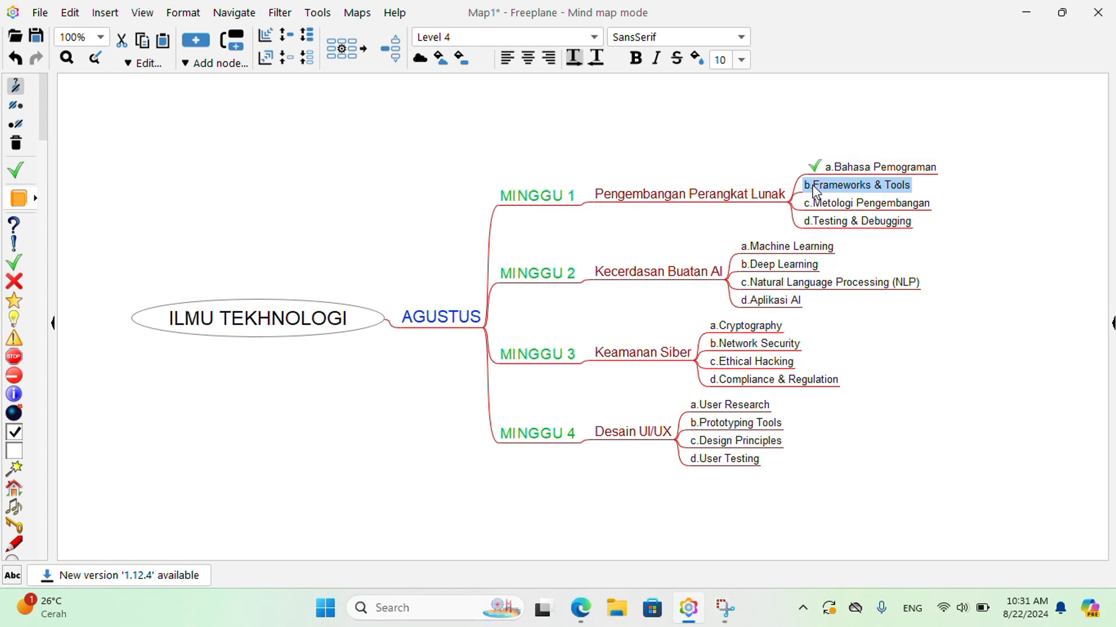
pyautogui.click(16, 266)
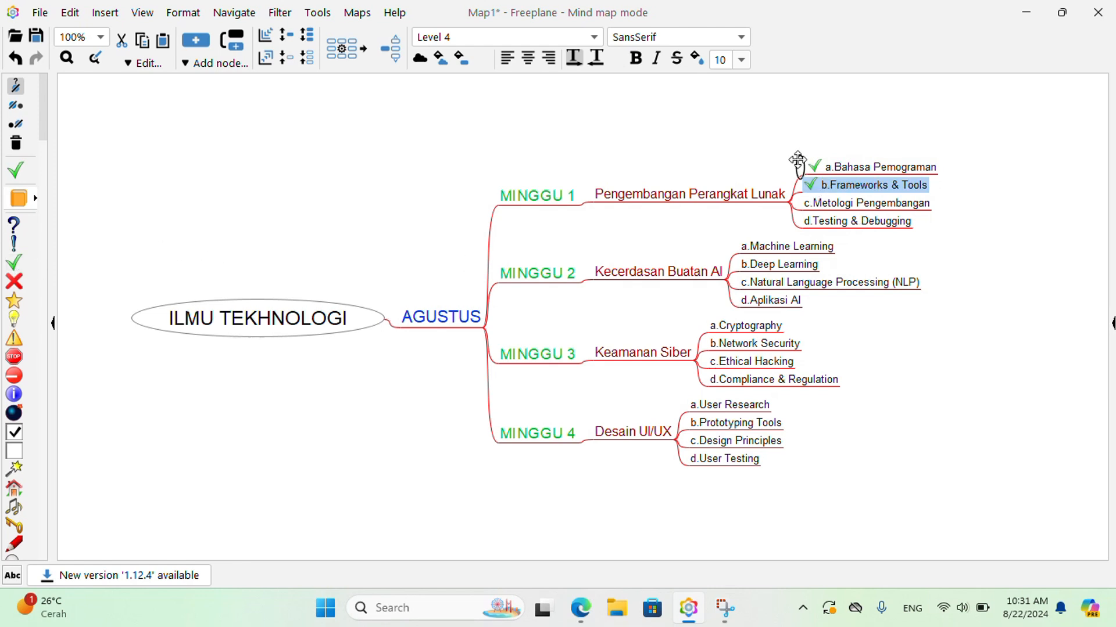
pyautogui.click(823, 208)
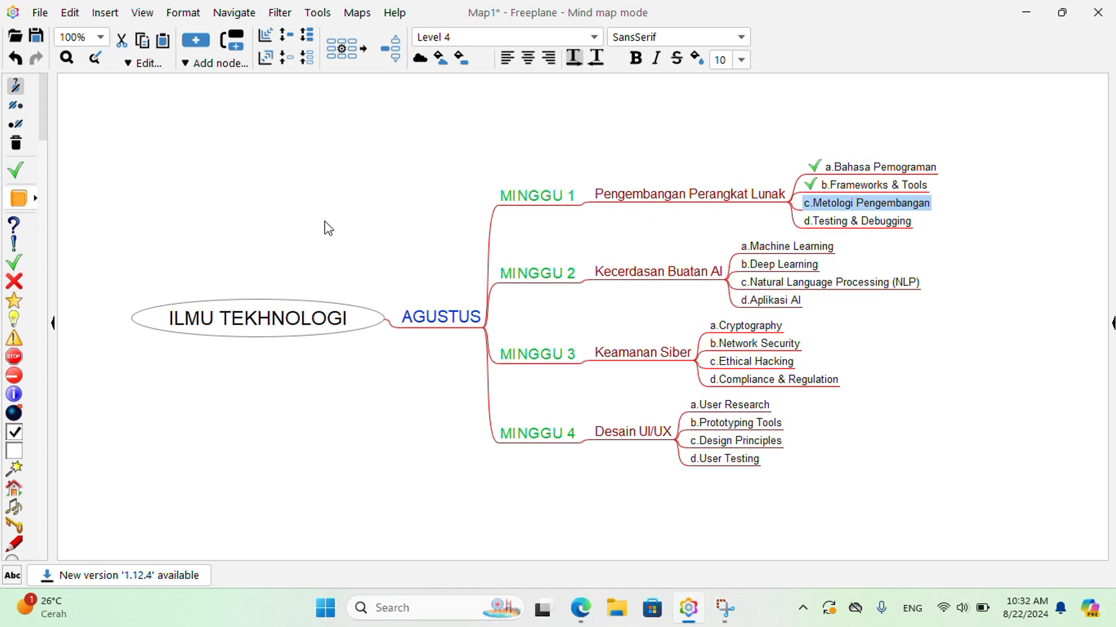
pyautogui.click(19, 286)
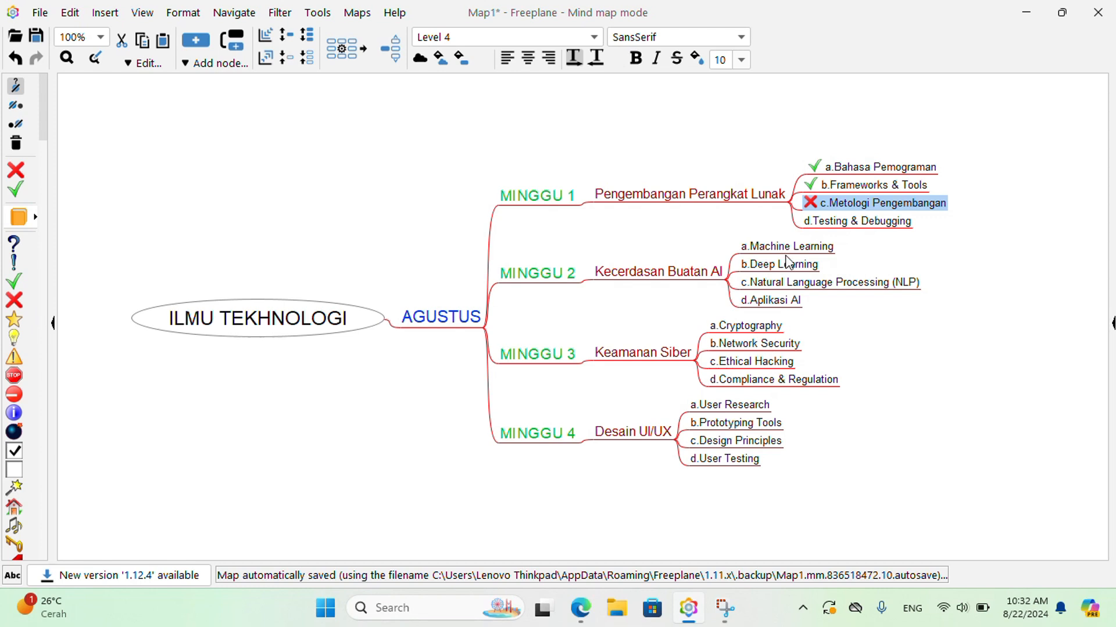
pyautogui.click(813, 222)
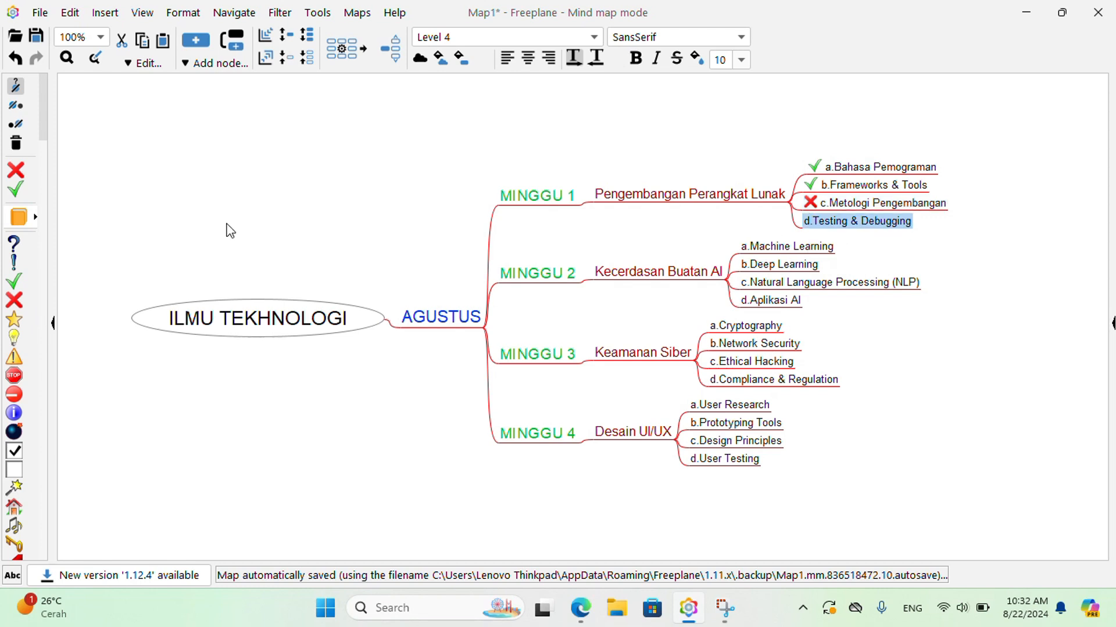
pyautogui.click(15, 283)
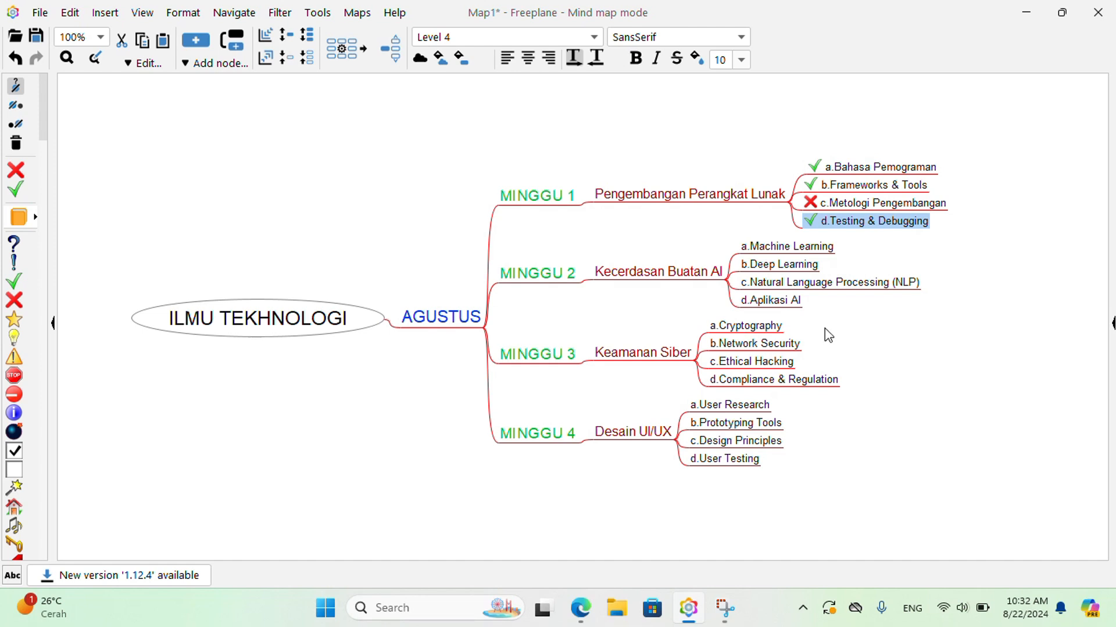
# Surround the "d.Aplikasi AI" node with a cloud in a crimson swatch color.
pyautogui.click(787, 306)
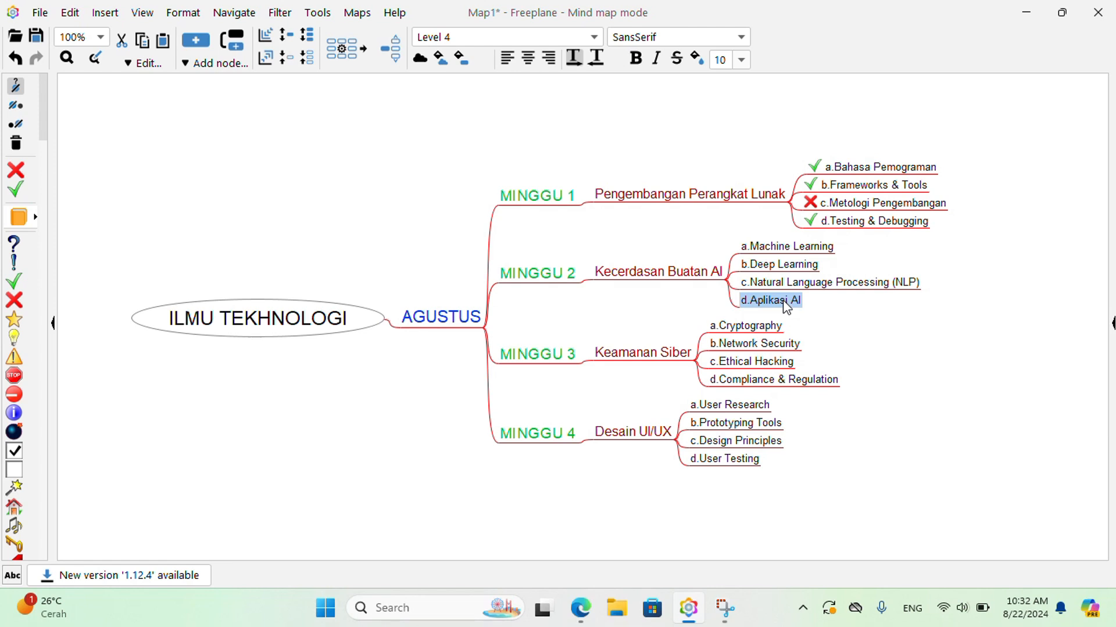
pyautogui.click(98, 14)
pyautogui.moveTo(145, 67)
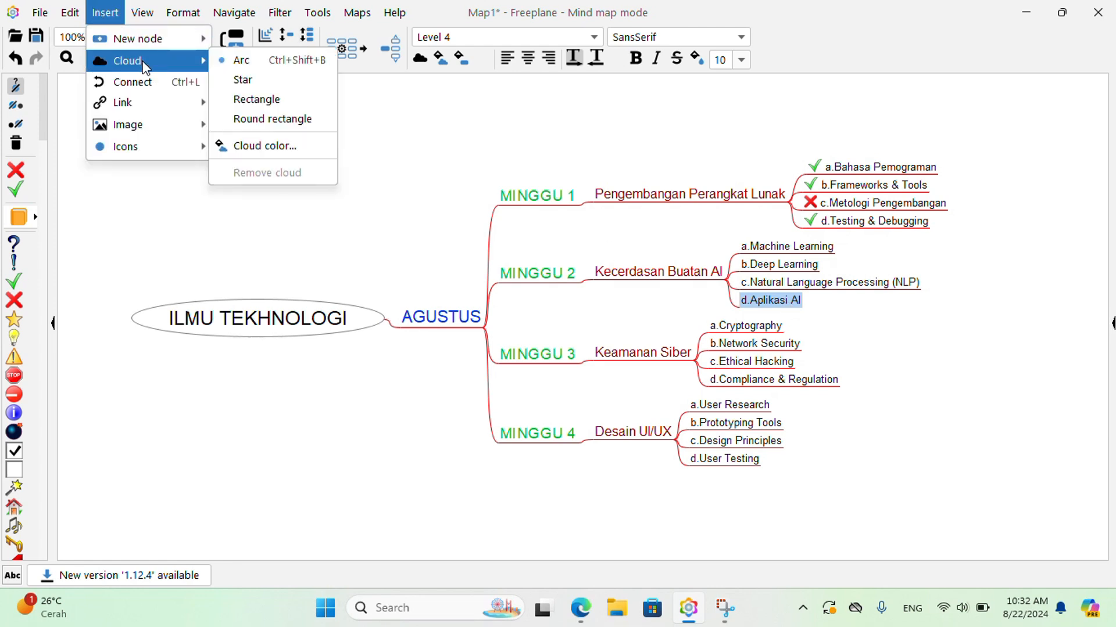
pyautogui.click(269, 144)
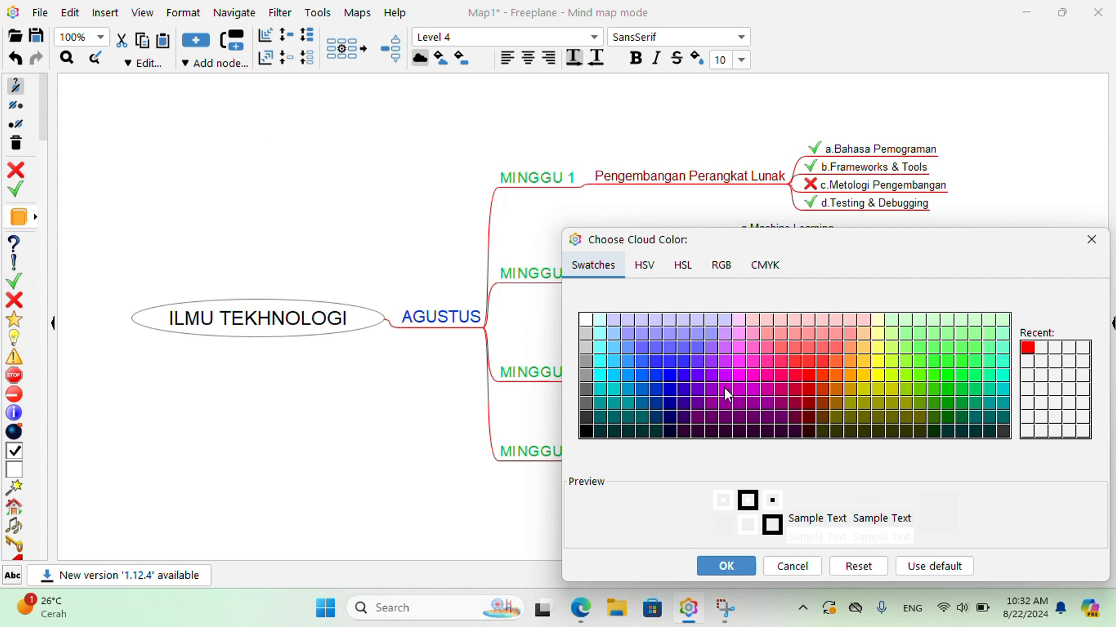
pyautogui.click(797, 395)
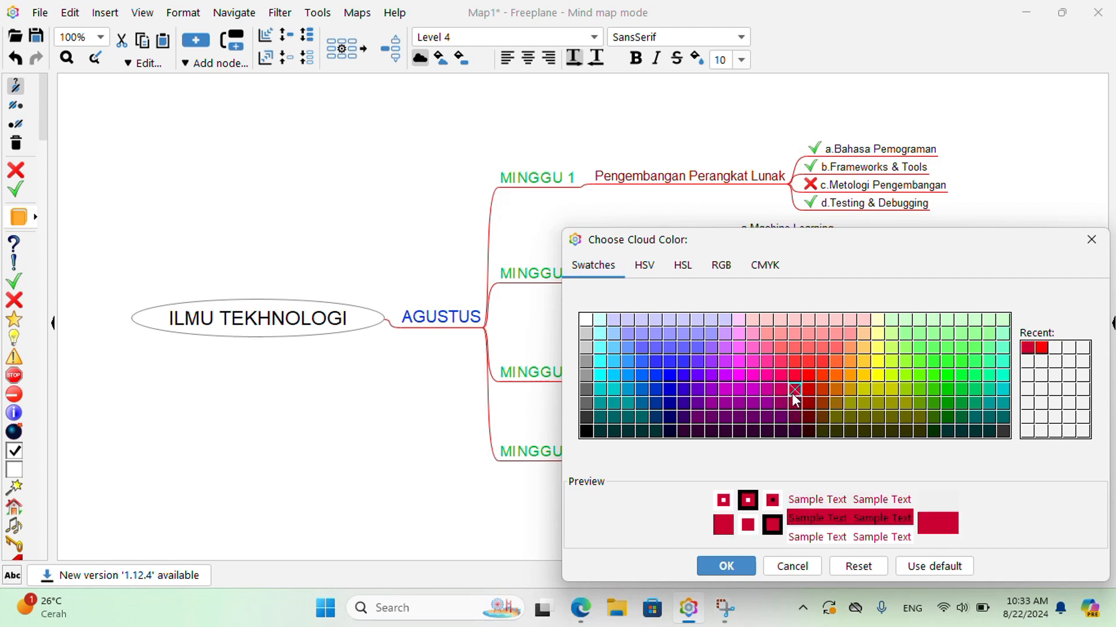
pyautogui.click(735, 574)
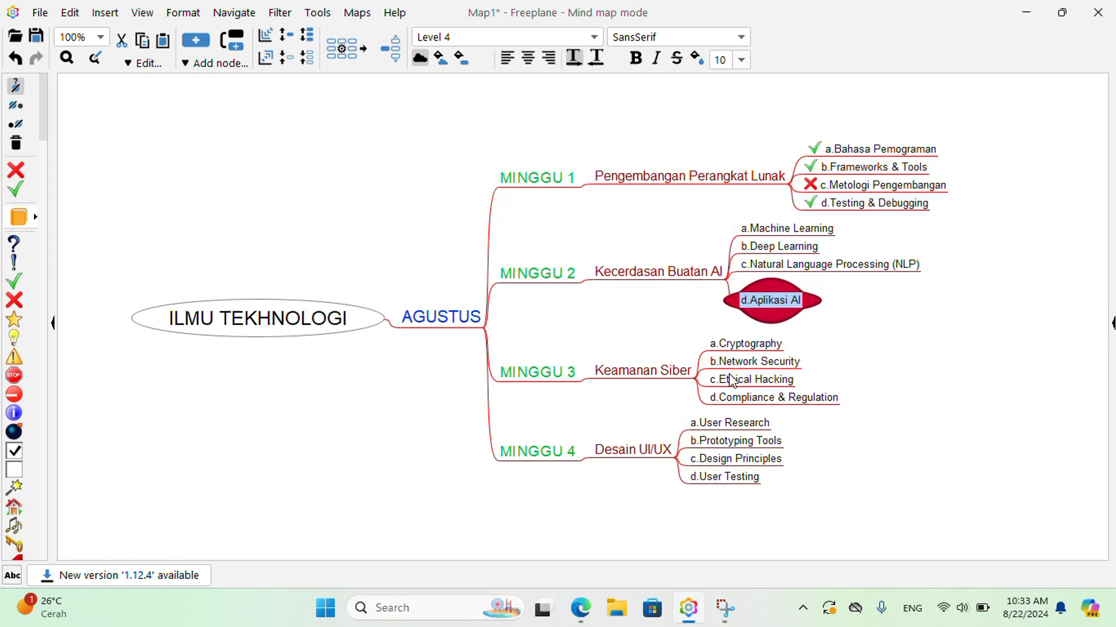
# Move "c.Metologi Pengembangan" under "Kecerdasan Buatan AI" and remove its red cross icon.
pyautogui.click(858, 190)
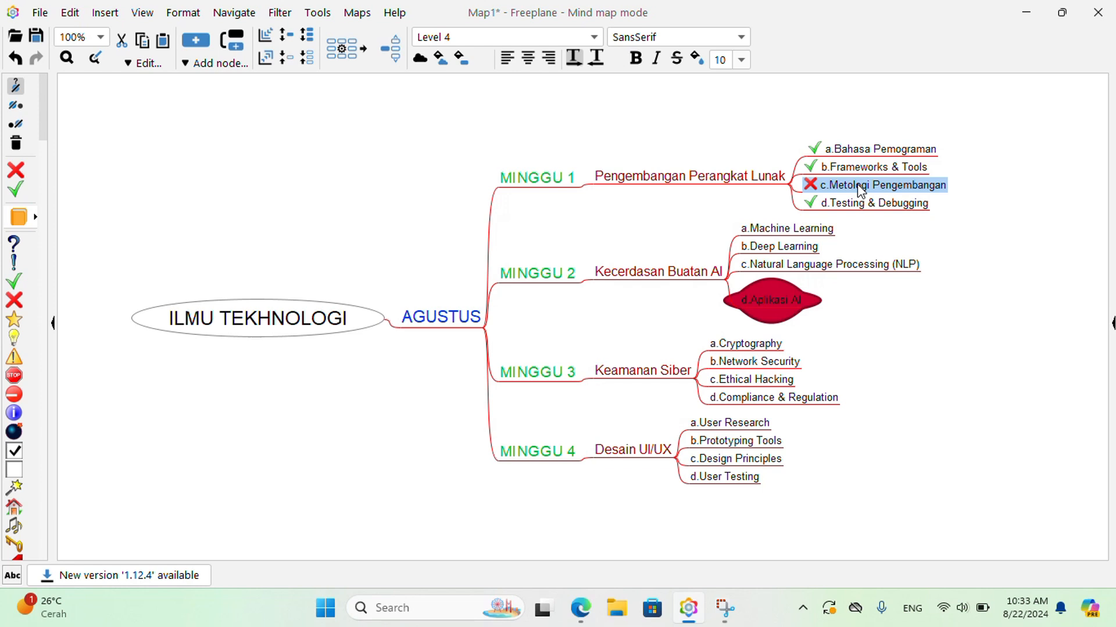
pyautogui.moveTo(861, 191); pyautogui.dragTo(735, 271)
pyautogui.moveTo(809, 170); pyautogui.dragTo(693, 301)
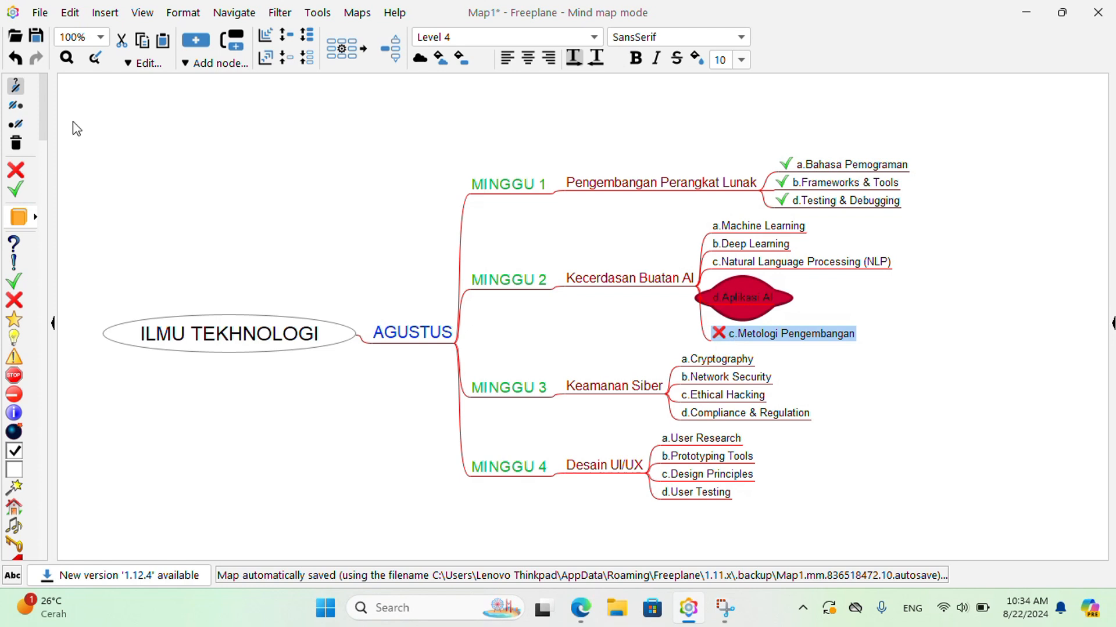
pyautogui.click(17, 169)
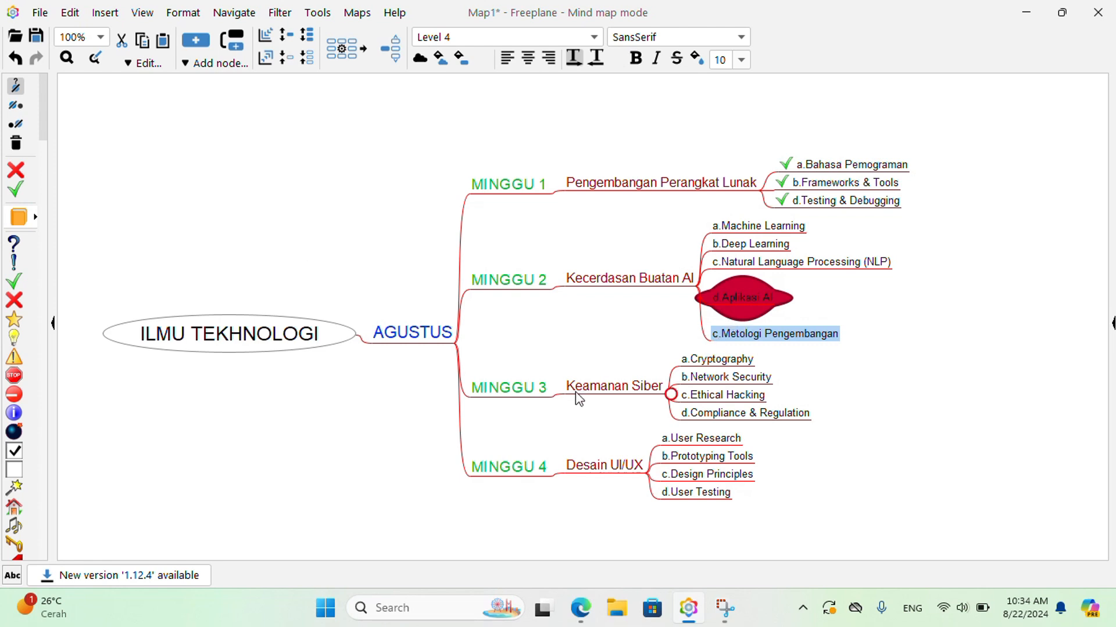
pyautogui.press('super+shift+s')
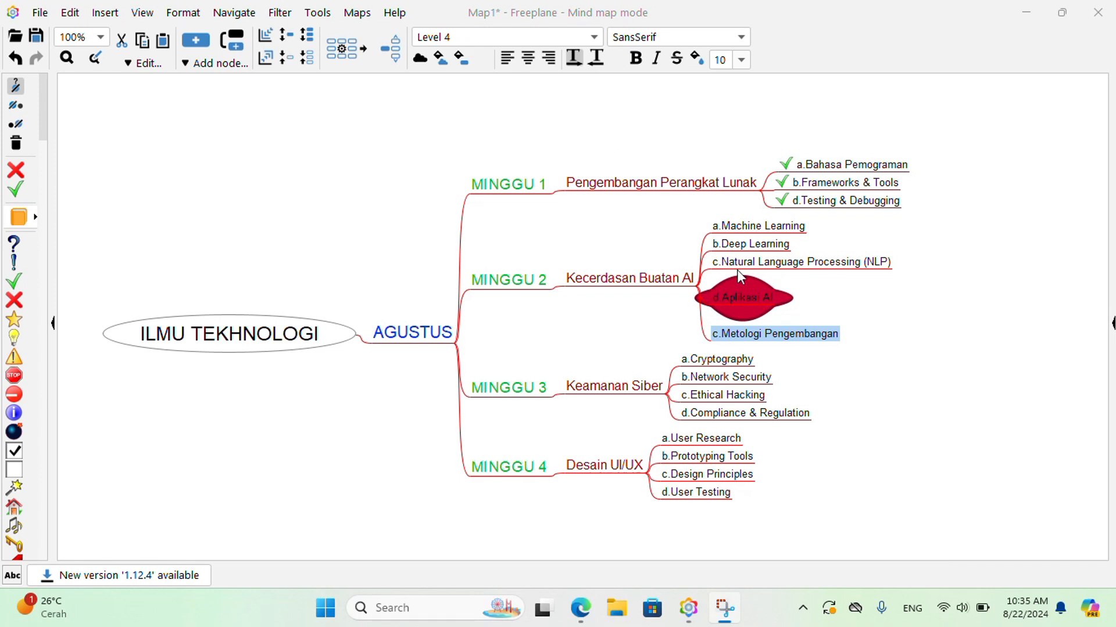
# Add a URL hyperlink to the "a.Machine Learning" node, pasting the copied YouTube channel address as its target.
pyautogui.click(735, 226)
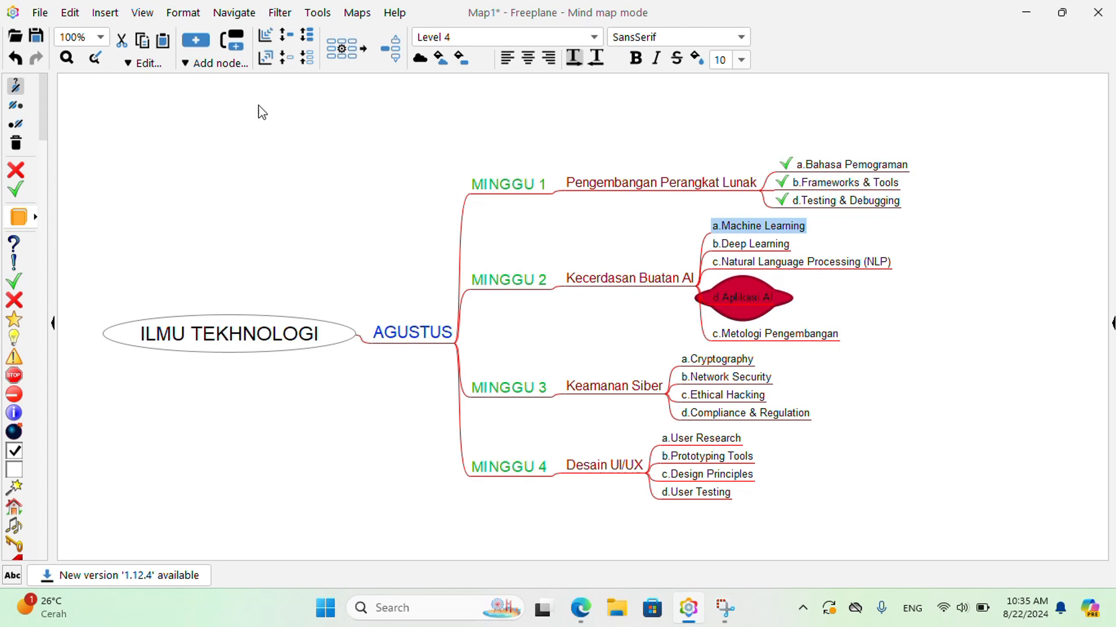
pyautogui.click(117, 12)
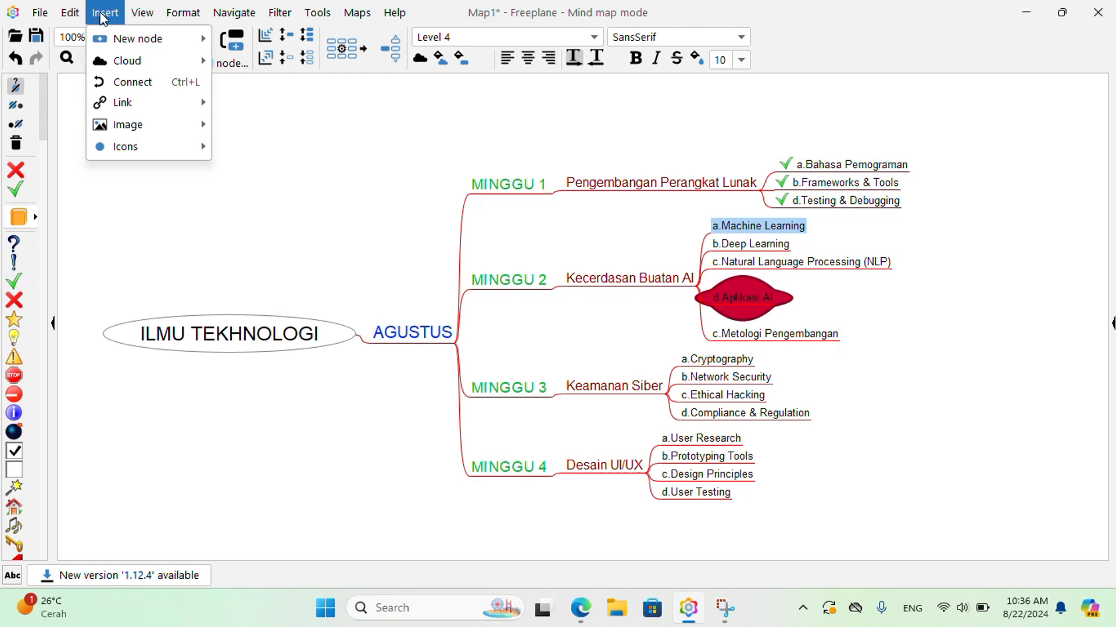
pyautogui.moveTo(119, 103)
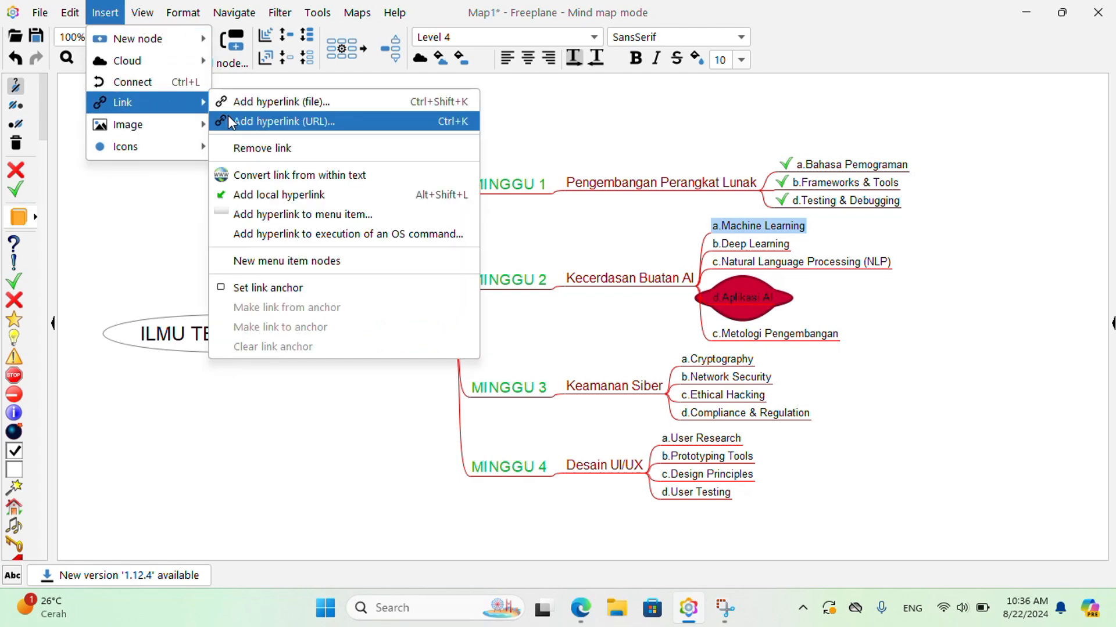
pyautogui.click(228, 121)
pyautogui.hotkey('ctrl', 'c')
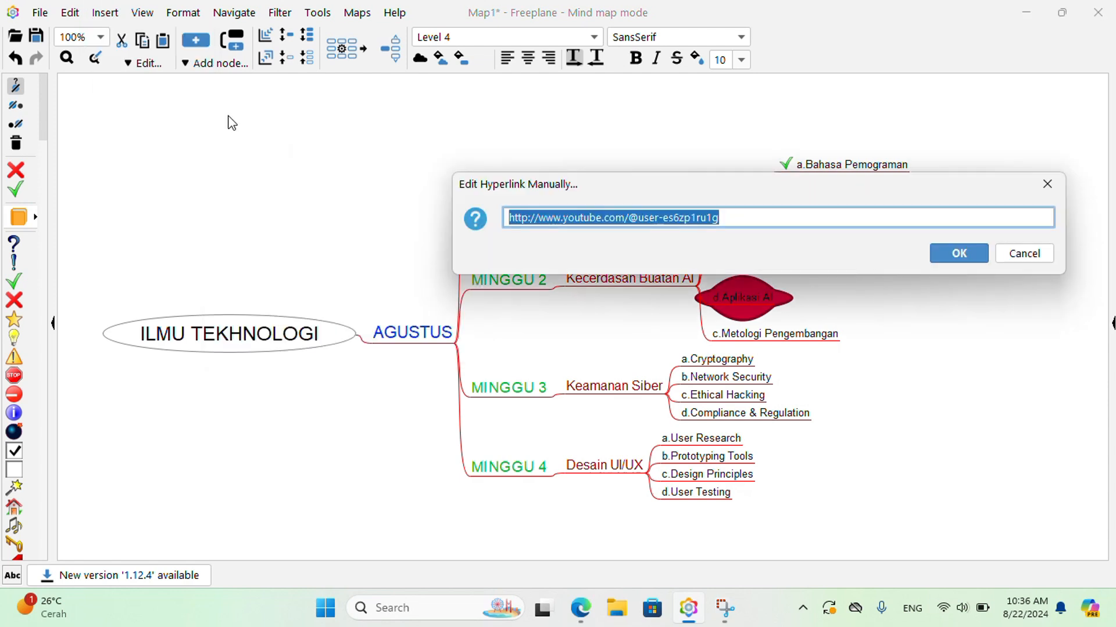
pyautogui.click(744, 215)
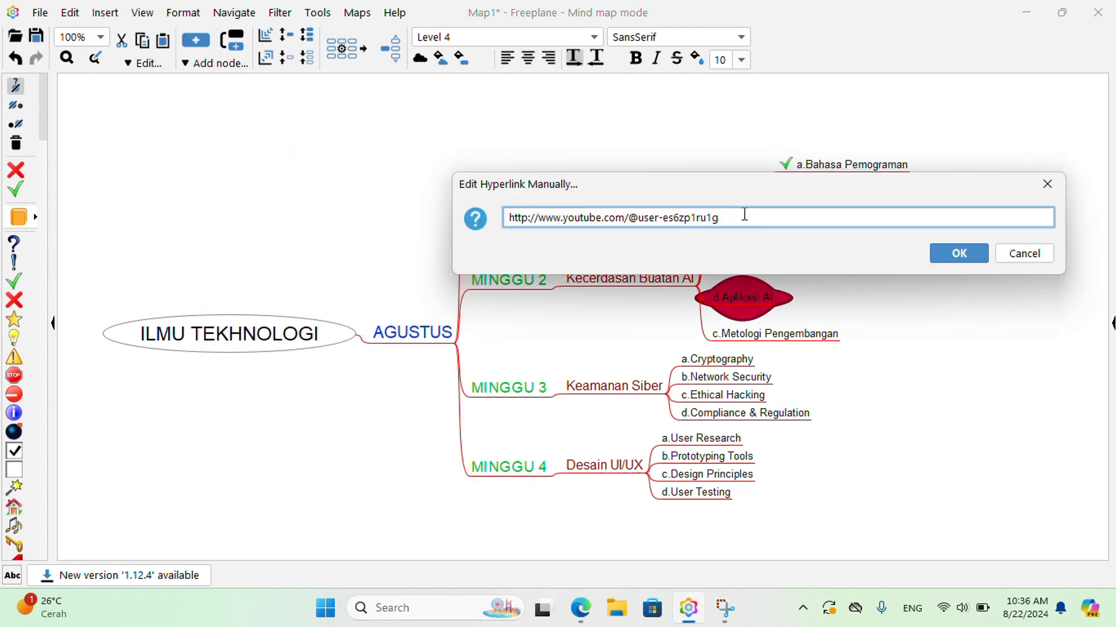
pyautogui.press('BackSpace')
pyautogui.press('BackSpace')
pyautogui.press('BackSpace')
pyautogui.press('BackSpace')
pyautogui.press('BackSpace')
pyautogui.press('BackSpace')
pyautogui.press('BackSpace')
pyautogui.press('BackSpace')
pyautogui.press('BackSpace')
pyautogui.press('BackSpace')
pyautogui.press('BackSpace')
pyautogui.press('BackSpace')
pyautogui.press('BackSpace')
pyautogui.press('BackSpace')
pyautogui.press('BackSpace')
pyautogui.press('BackSpace')
pyautogui.press('BackSpace')
pyautogui.press('BackSpace')
pyautogui.press('BackSpace')
pyautogui.press('BackSpace')
pyautogui.press('BackSpace')
pyautogui.press('BackSpace')
pyautogui.press('BackSpace')
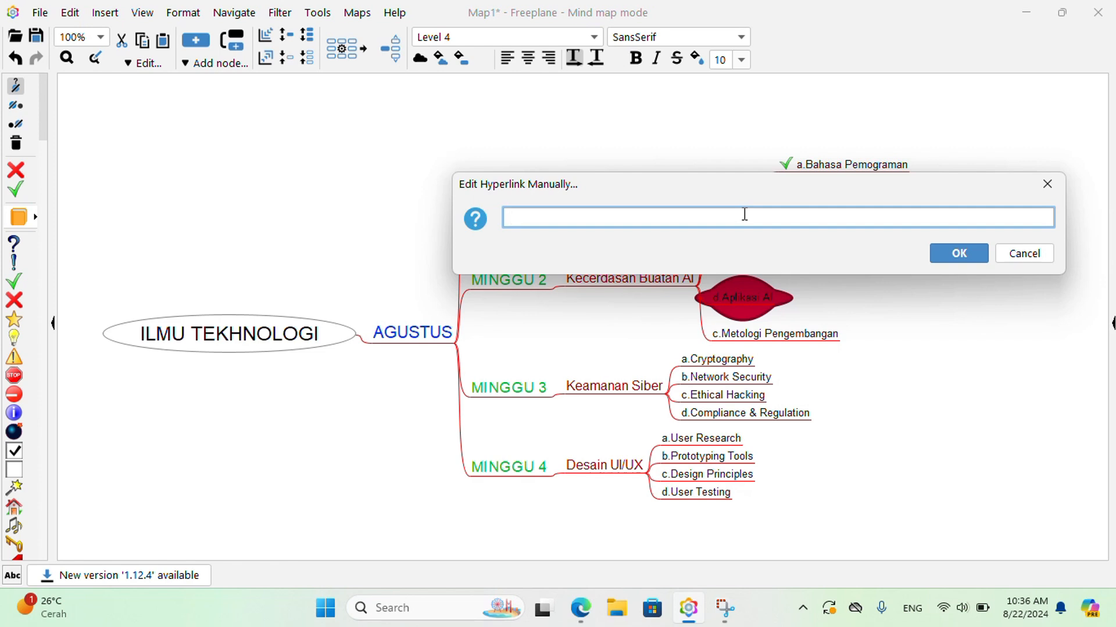
pyautogui.hotkey('ctrl', 'v')
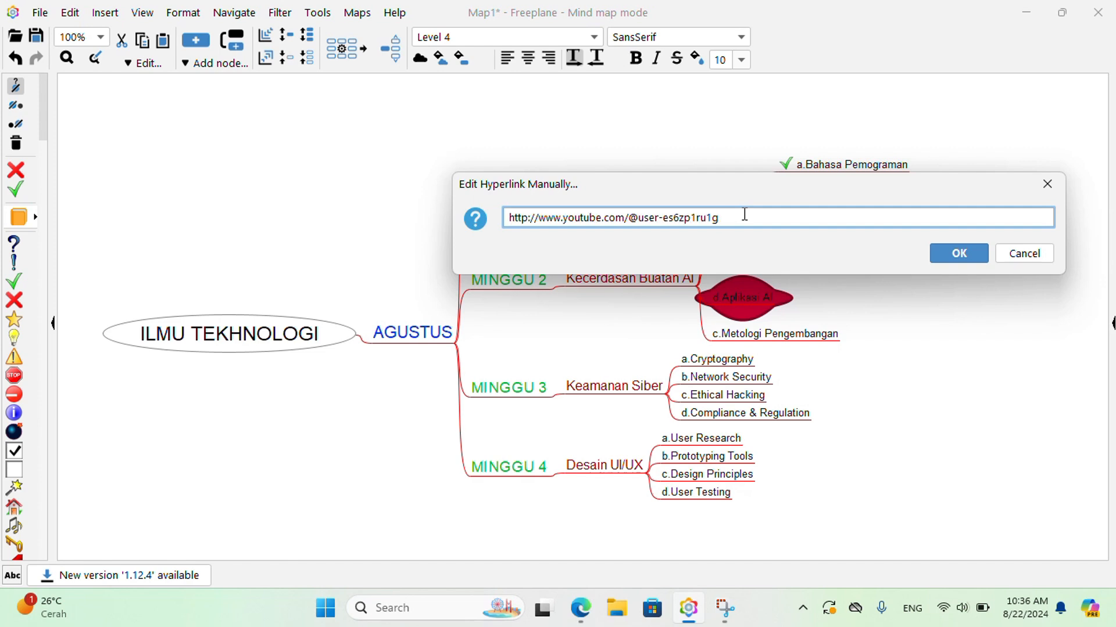
pyautogui.click(959, 253)
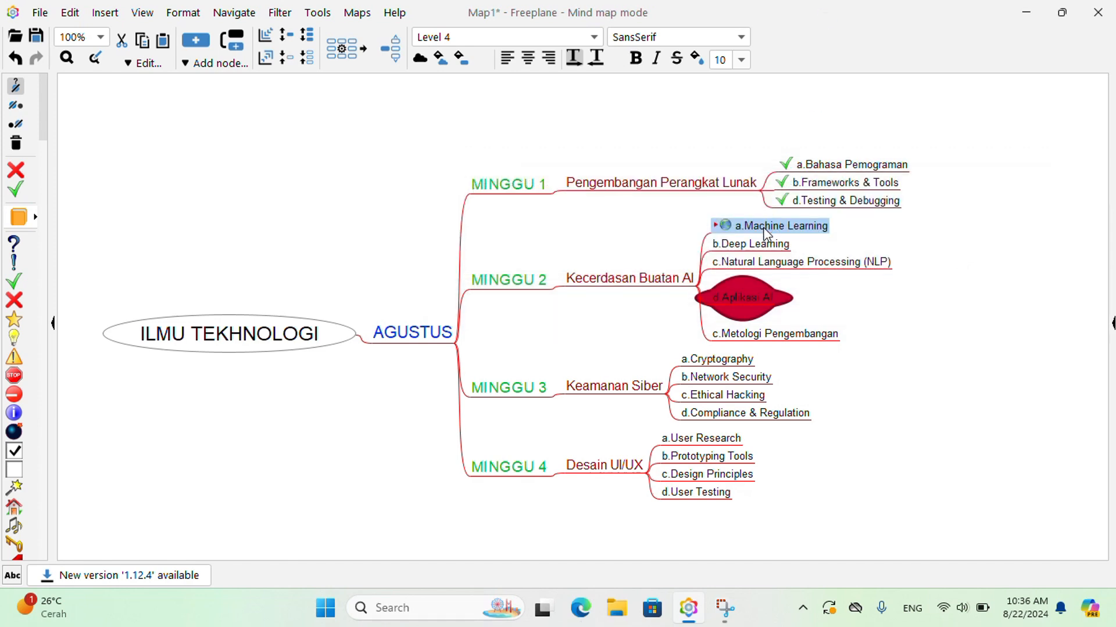
# Follow the "a.Machine Learning" node's hyperlink to the YouTube channel in the browser and dismiss the page translation offer.
pyautogui.click(726, 225)
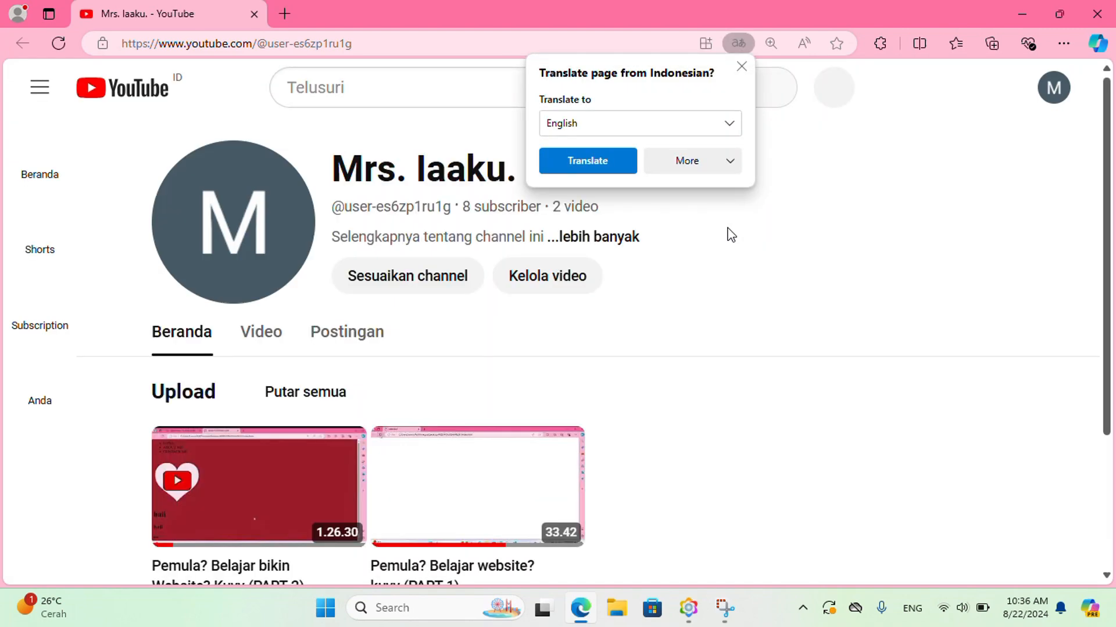
pyautogui.click(742, 66)
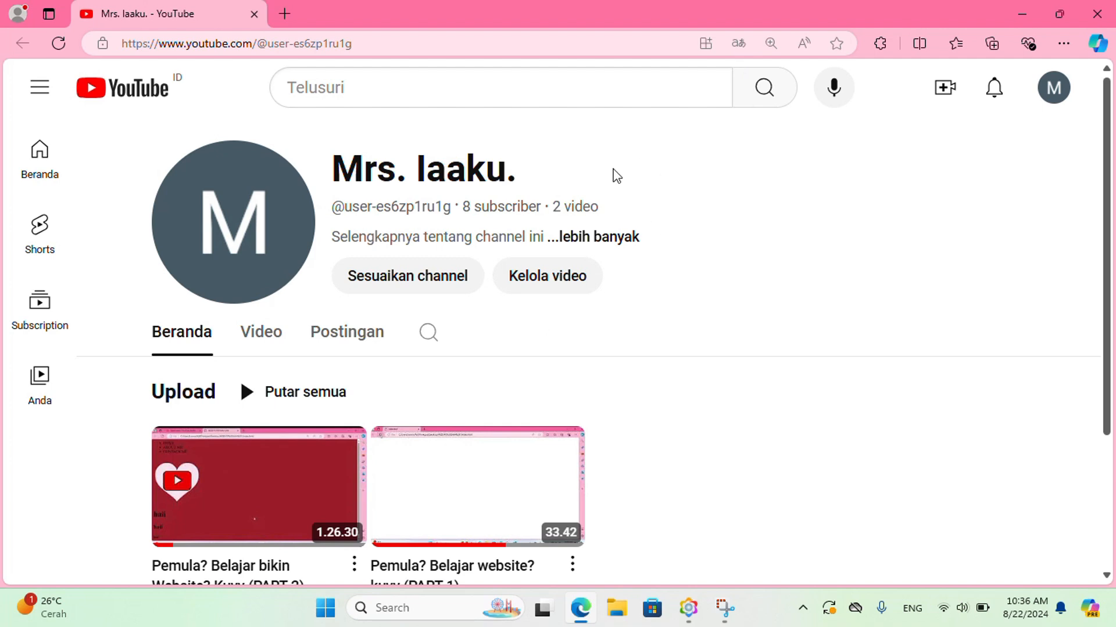
# Switch from the browser back to the Freeplane mind map and view the options for inserting an image.
pyautogui.click(1022, 14)
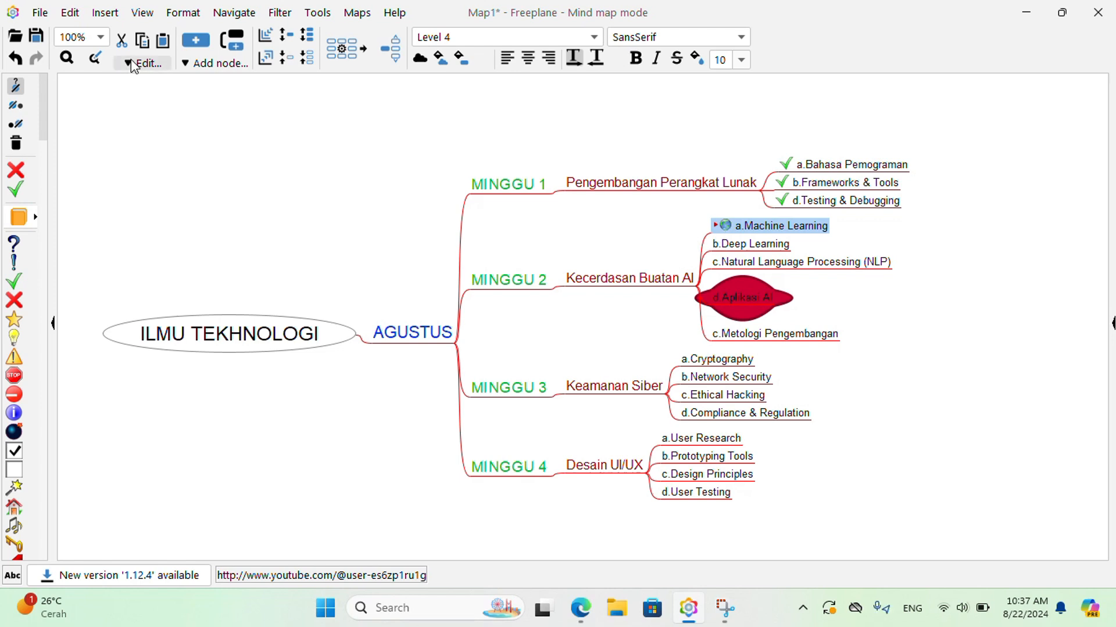
pyautogui.click(106, 15)
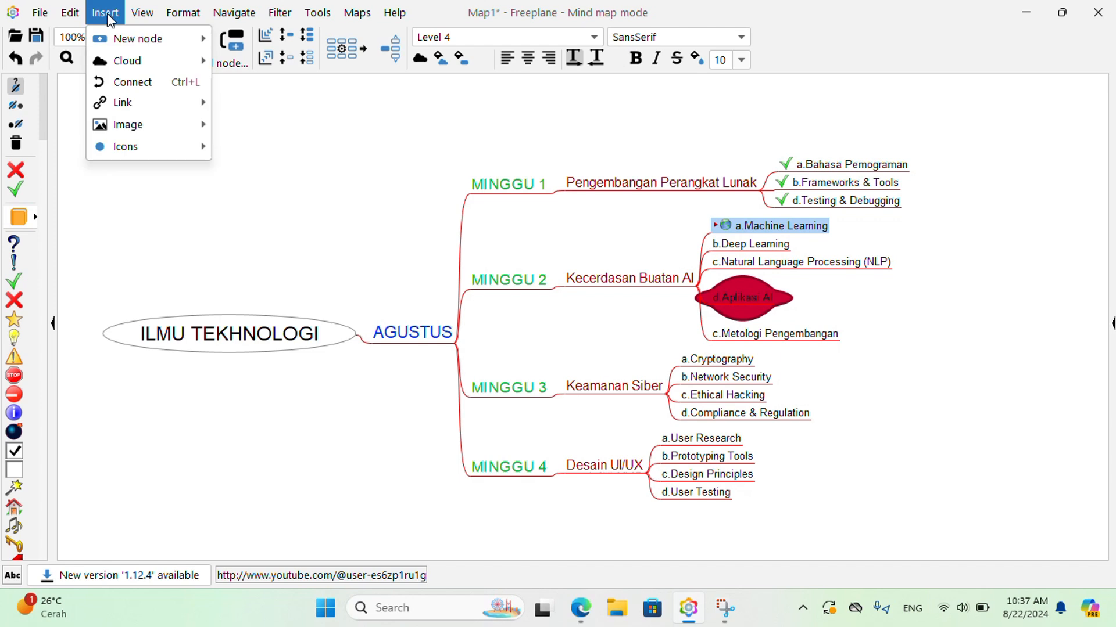
pyautogui.moveTo(135, 122)
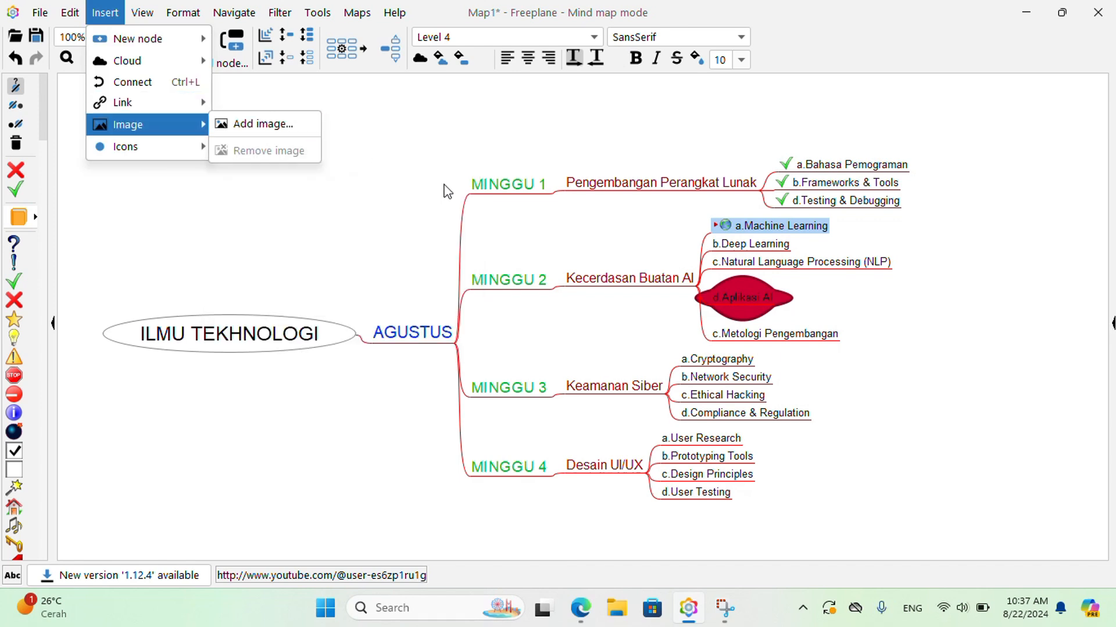
pyautogui.click(408, 239)
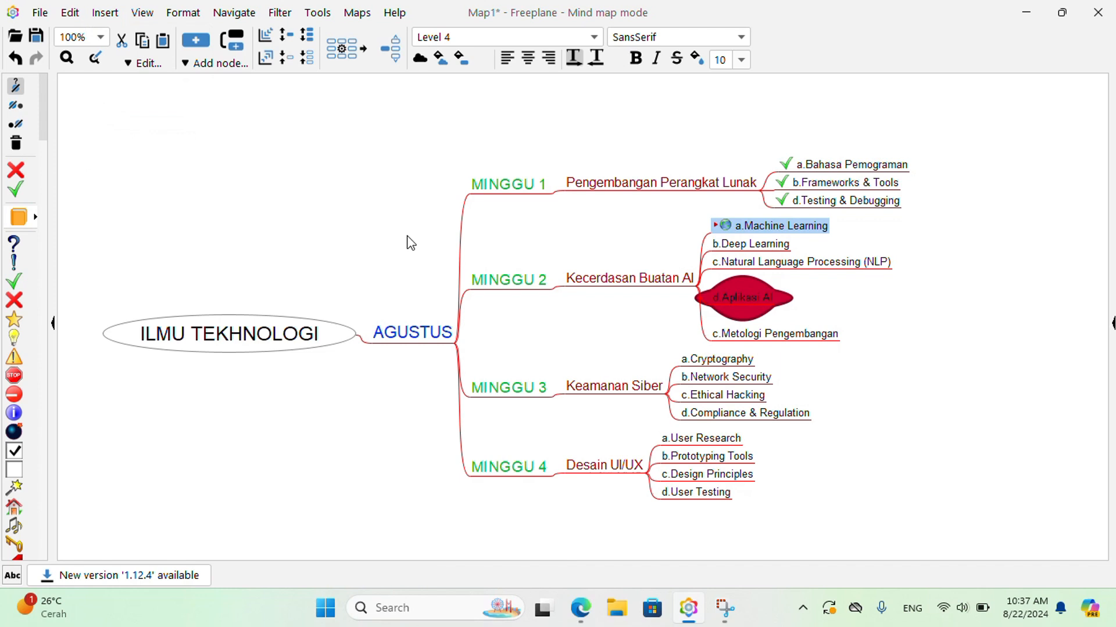
# Move the "MINGGU 3" branch out of "AGUSTUS" and attach it to the left side of the "ILMU TEKHNOLOGI" root node.
pyautogui.scroll(-1, 410, 243)
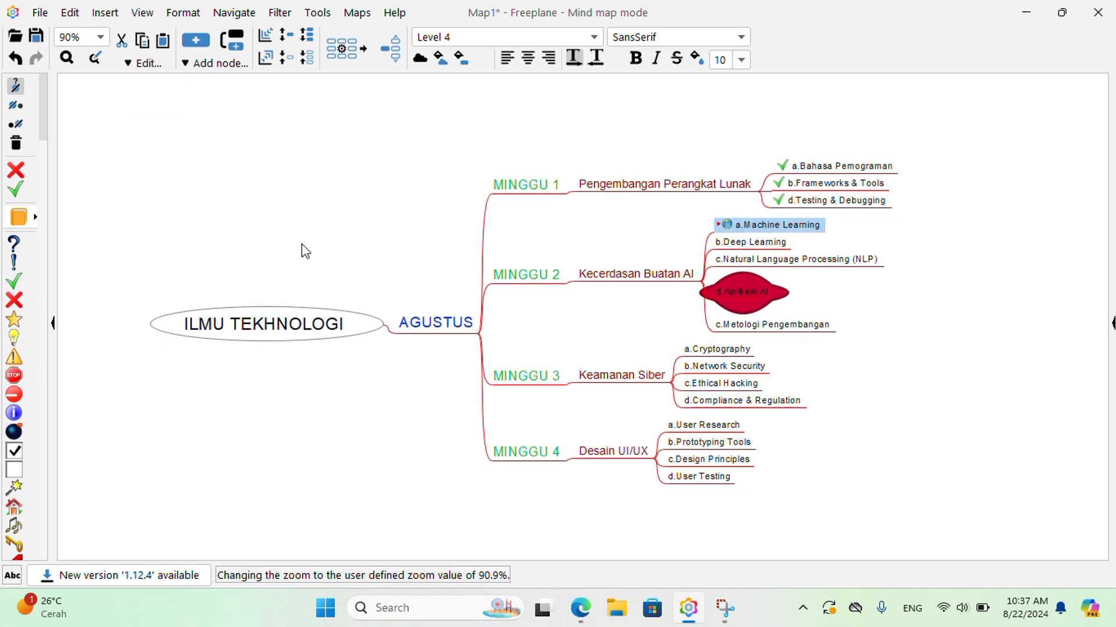
pyautogui.click(305, 330)
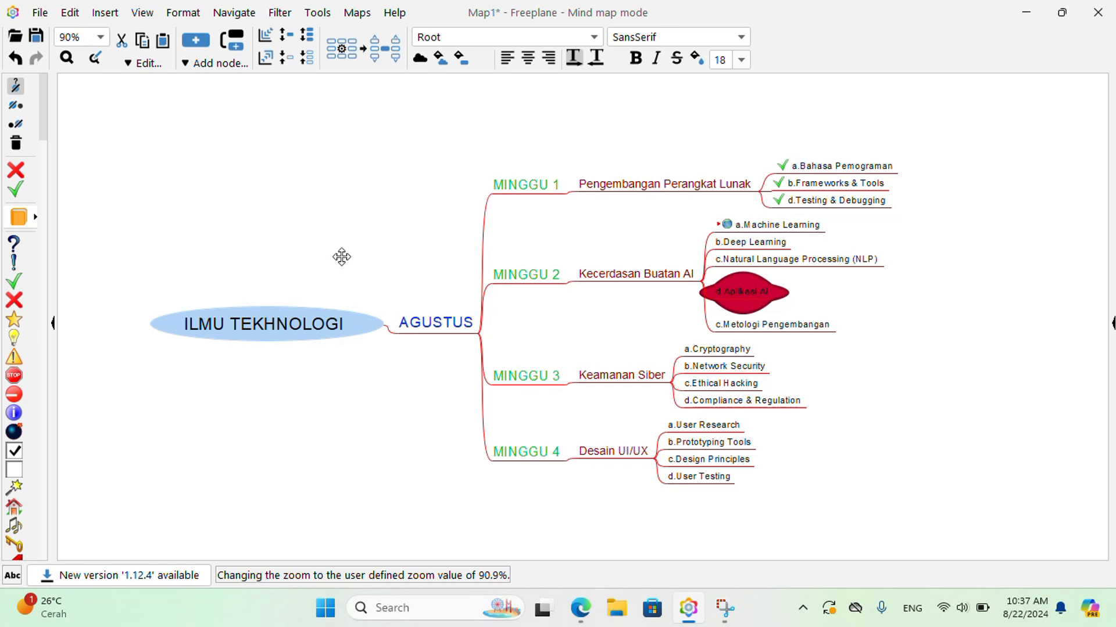
pyautogui.moveTo(341, 257); pyautogui.dragTo(462, 242)
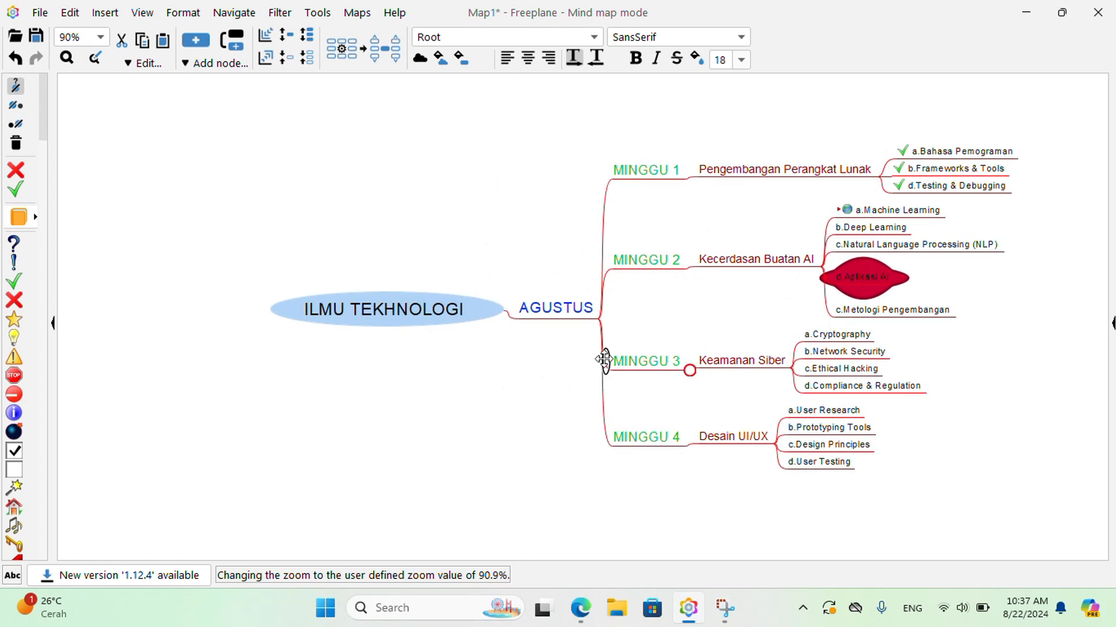
pyautogui.click(648, 363)
pyautogui.moveTo(647, 371); pyautogui.dragTo(301, 303)
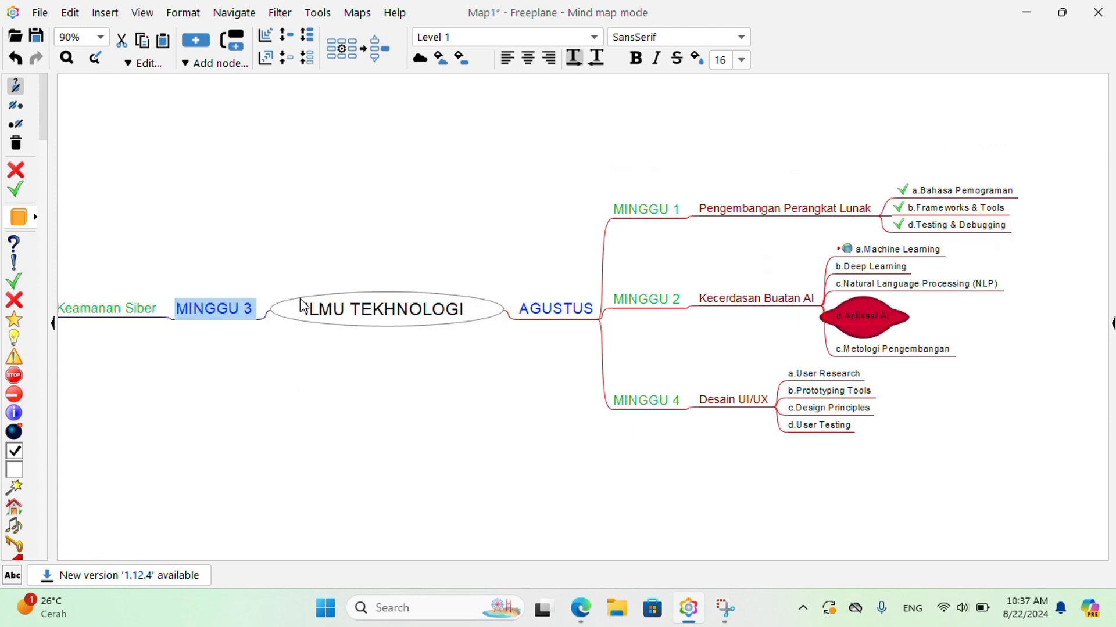
# Move the "MINGGU 4" branch out of "AGUSTUS" and attach it to the left side of the root node, alongside "MINGGU 3".
pyautogui.scroll(-2, 511, 269)
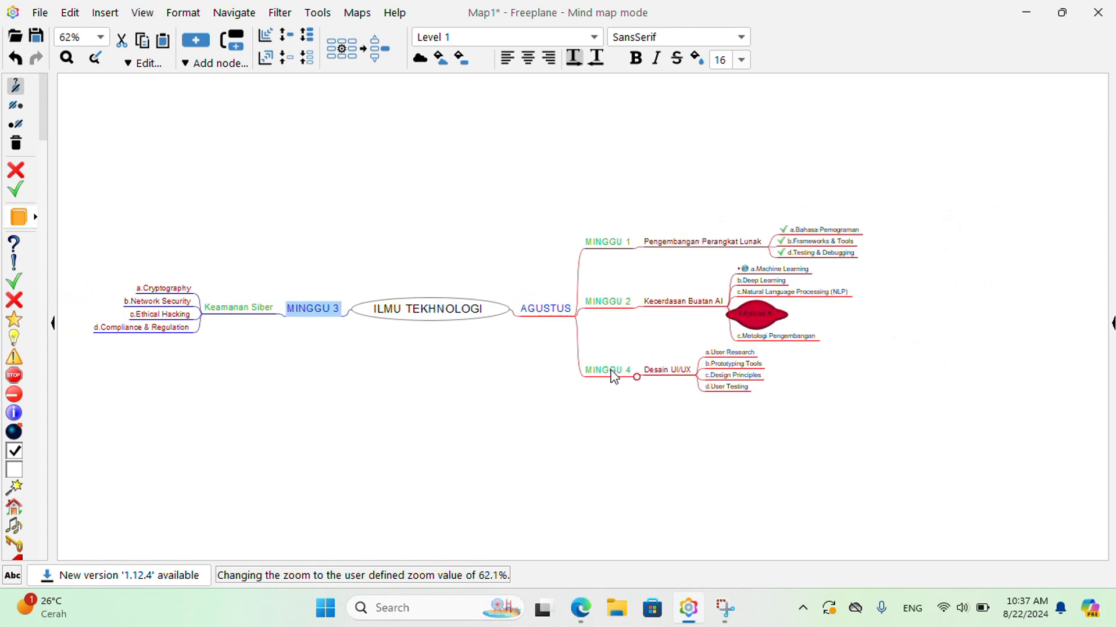
pyautogui.moveTo(614, 377); pyautogui.dragTo(618, 372)
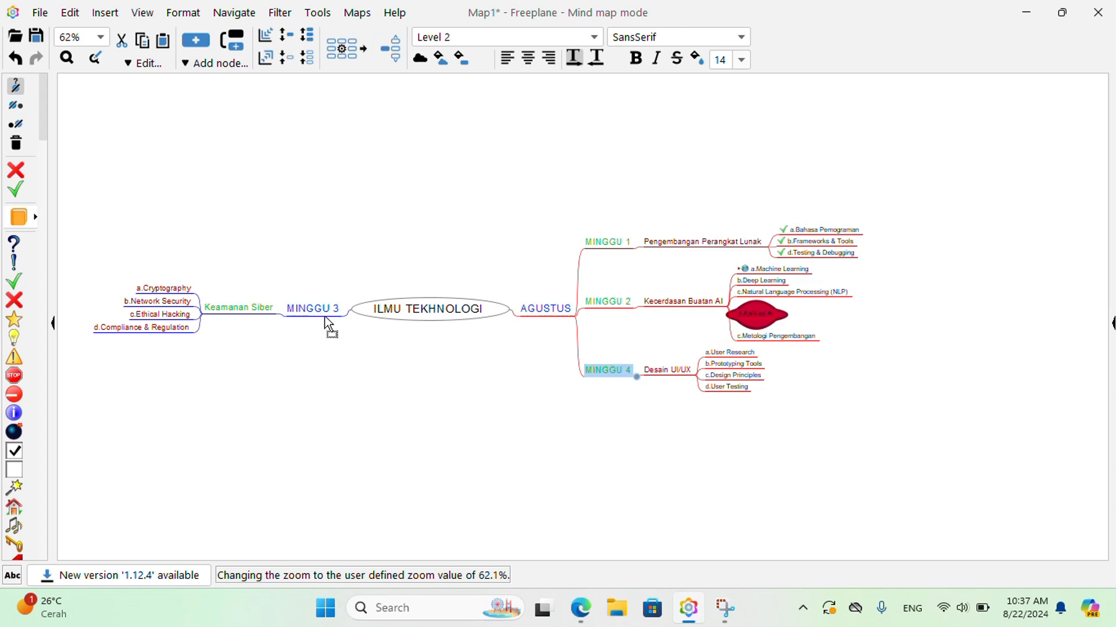
pyautogui.moveTo(328, 323); pyautogui.dragTo(388, 320)
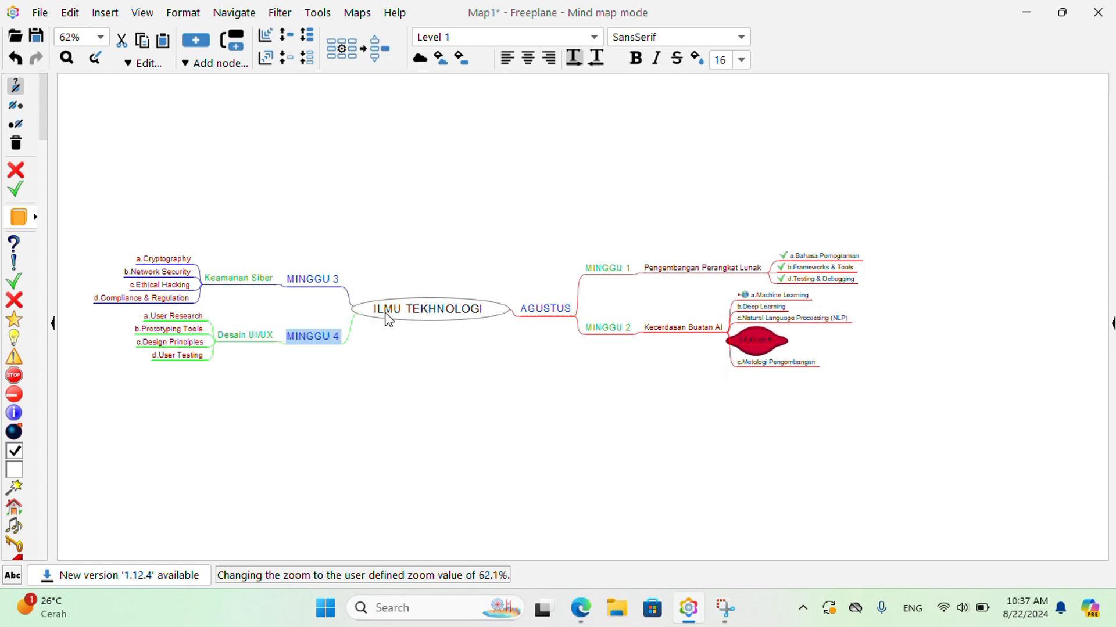
# Try a layout for "MINGGU 4" with its child nodes in a centred row below it, and fold and unfold the branch.
pyautogui.scroll(2, 523, 320)
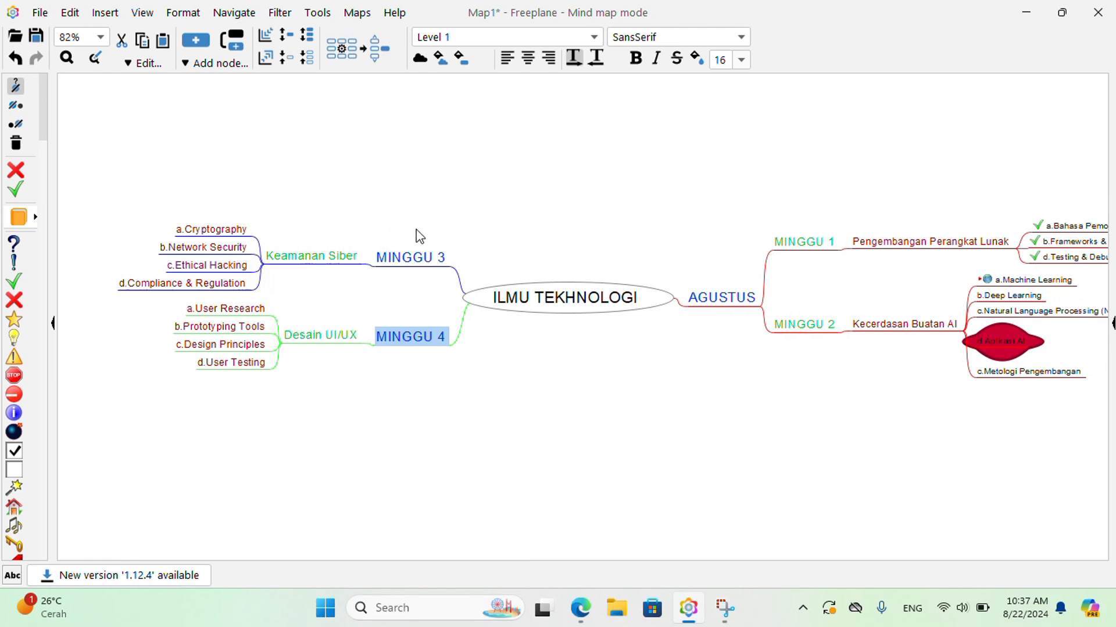
pyautogui.click(344, 47)
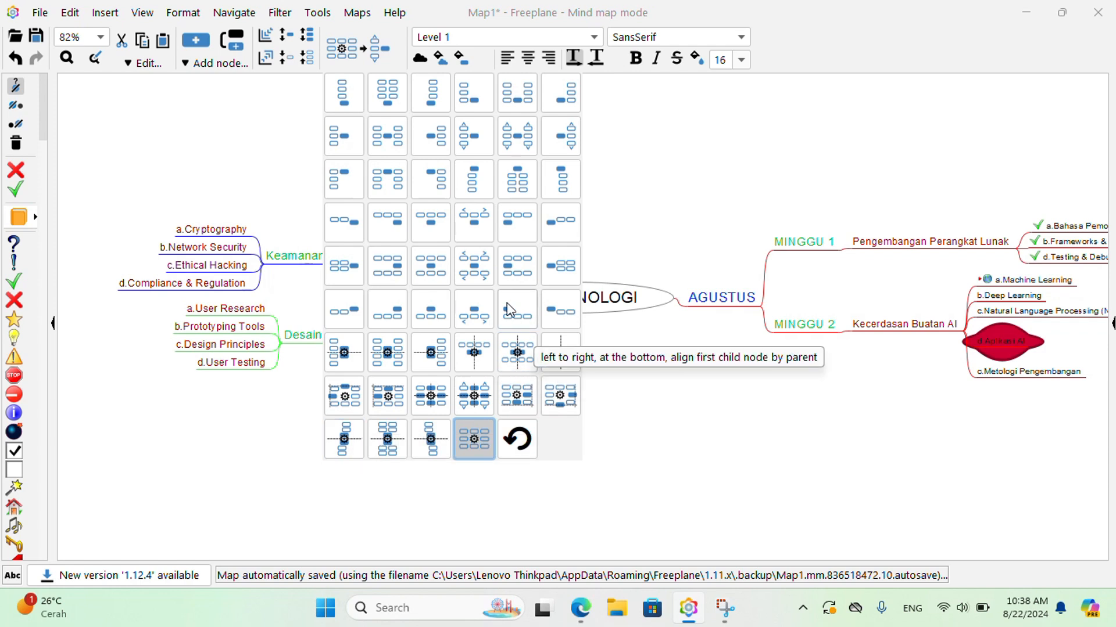
pyautogui.click(441, 314)
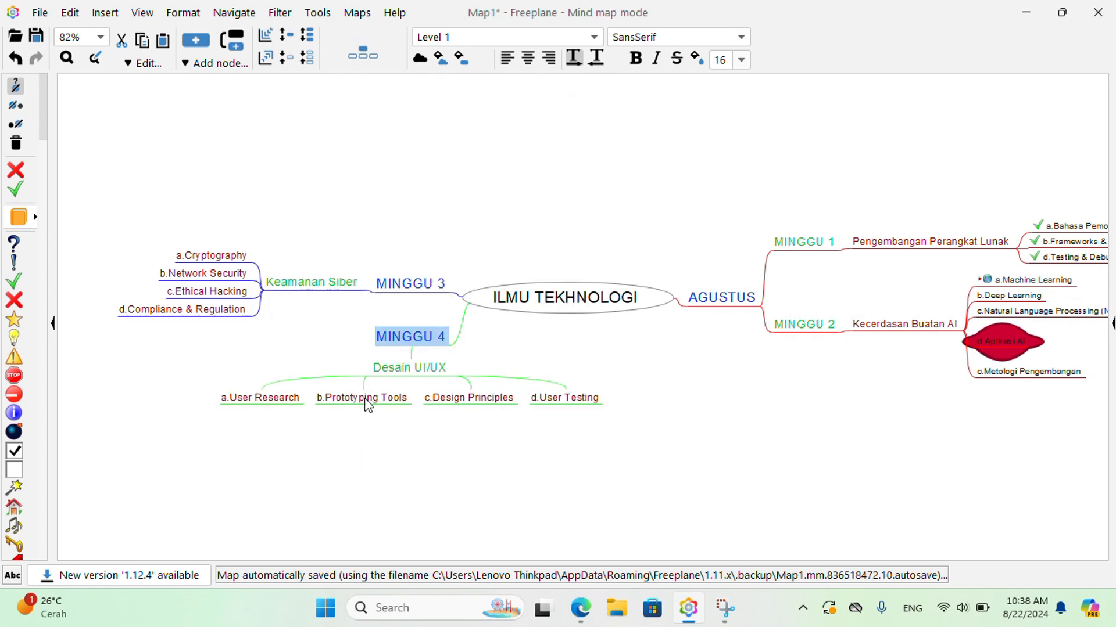
pyautogui.scroll(-2, 588, 351)
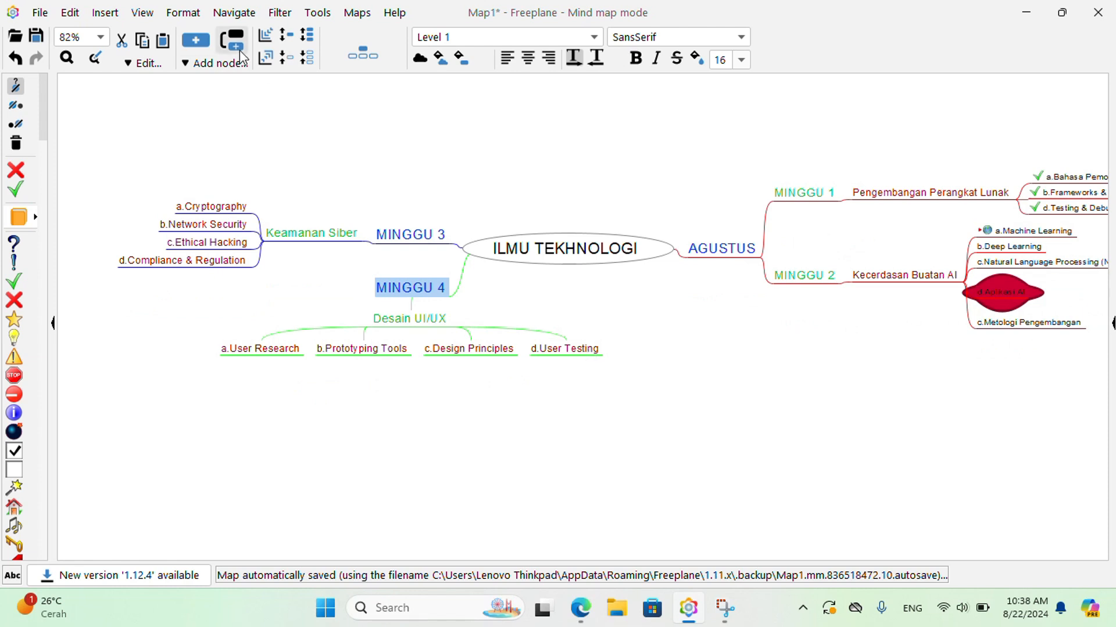
pyautogui.click(349, 63)
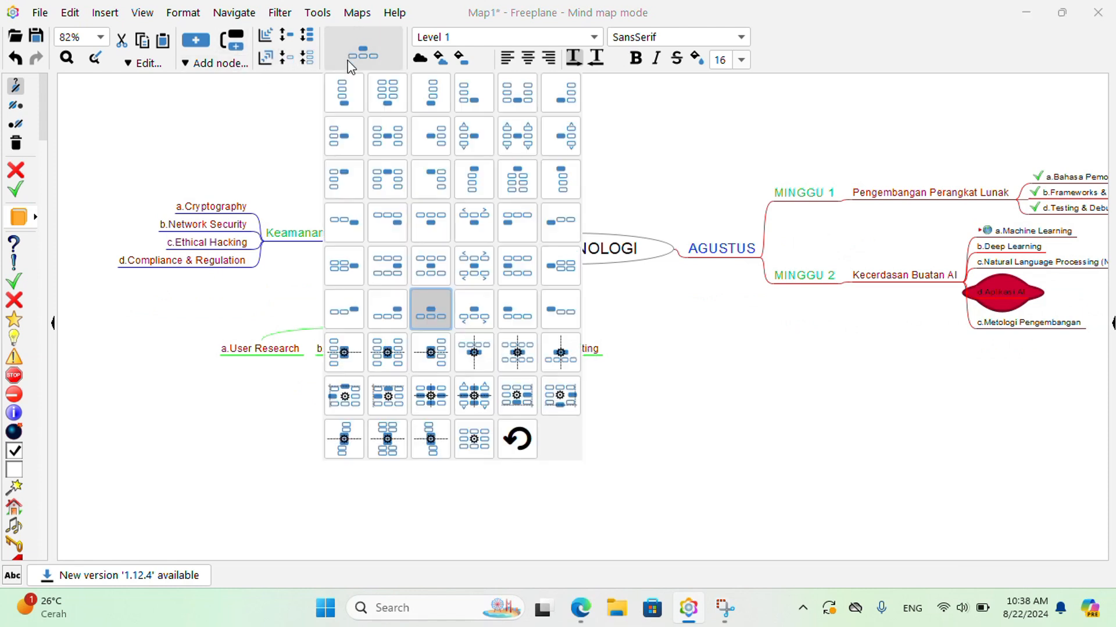
pyautogui.click(580, 279)
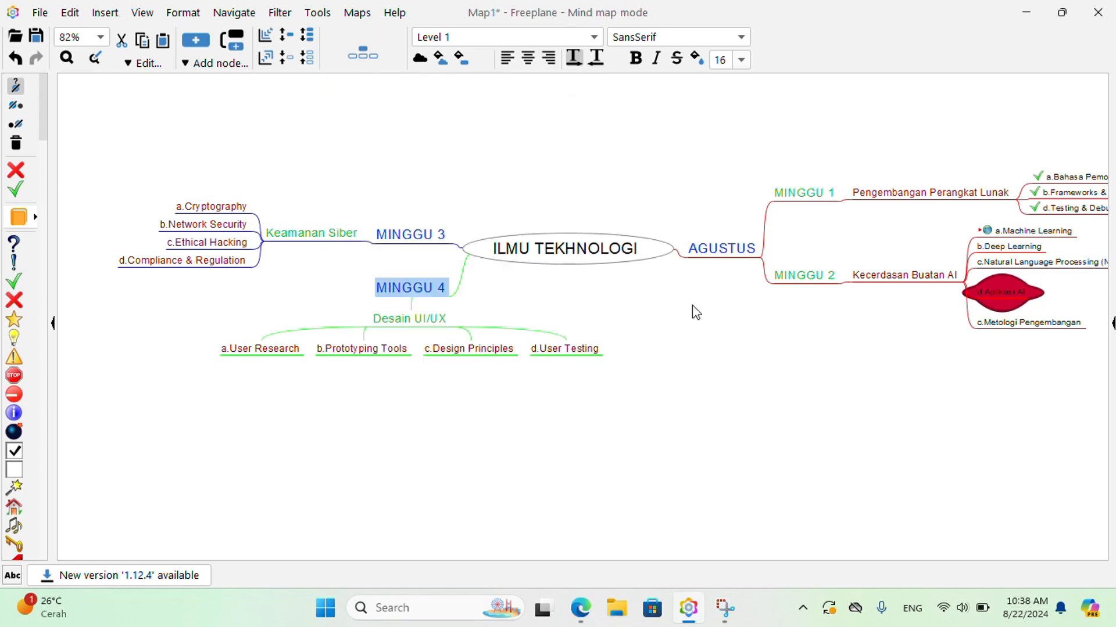
pyautogui.click(441, 287)
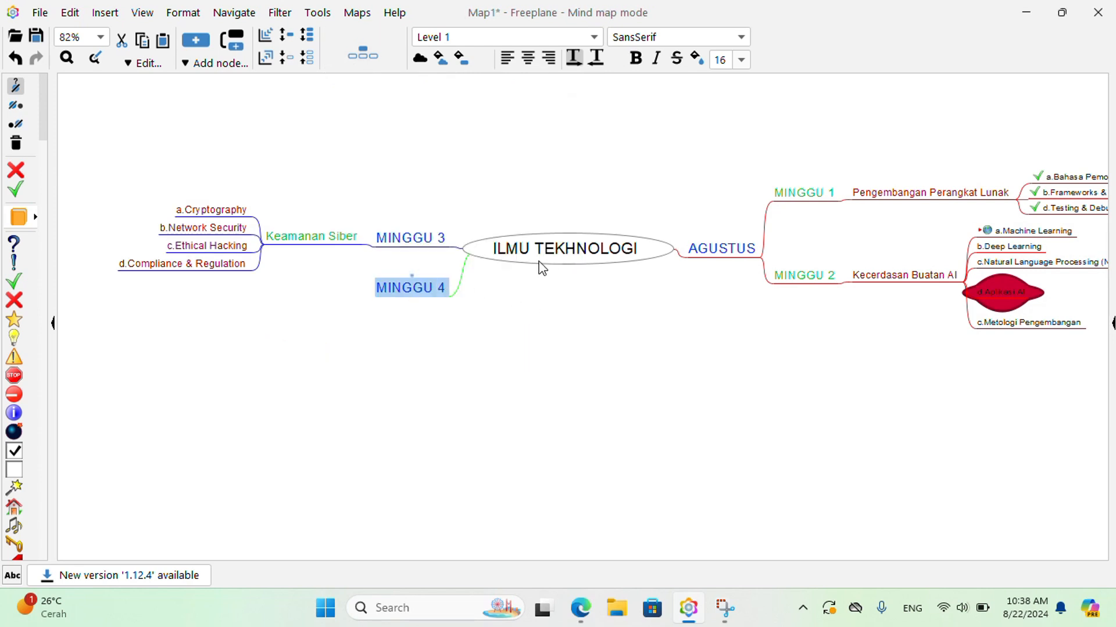
pyautogui.click(427, 294)
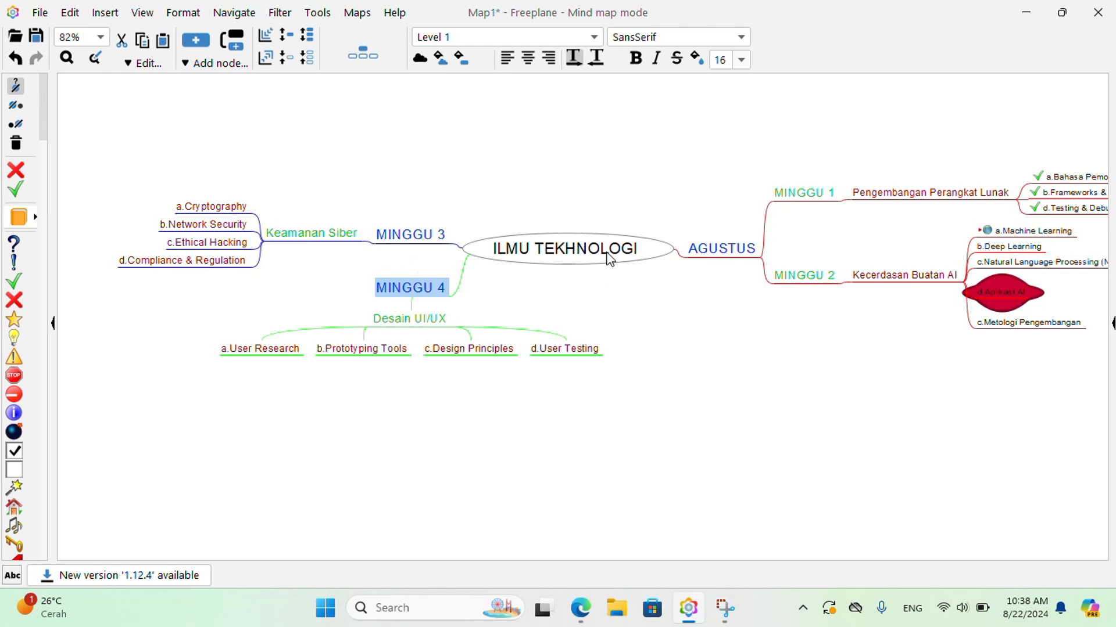
# Try the same layout on the "ILMU TEKHNOLOGI" root node, spreading its child nodes in a centred row below it.
pyautogui.click(609, 261)
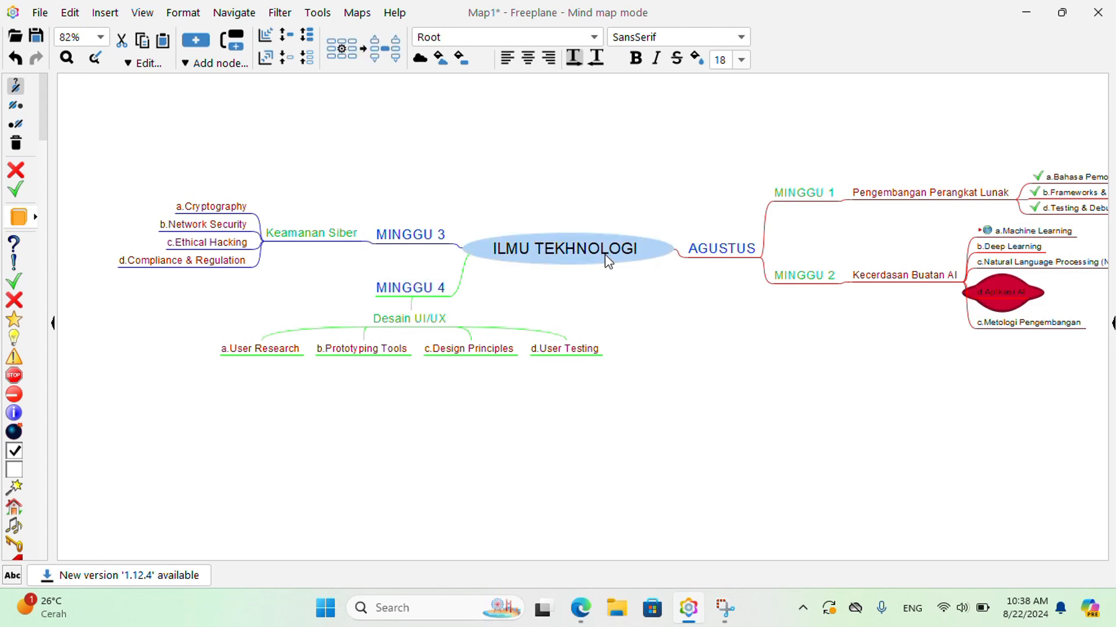
pyautogui.click(341, 49)
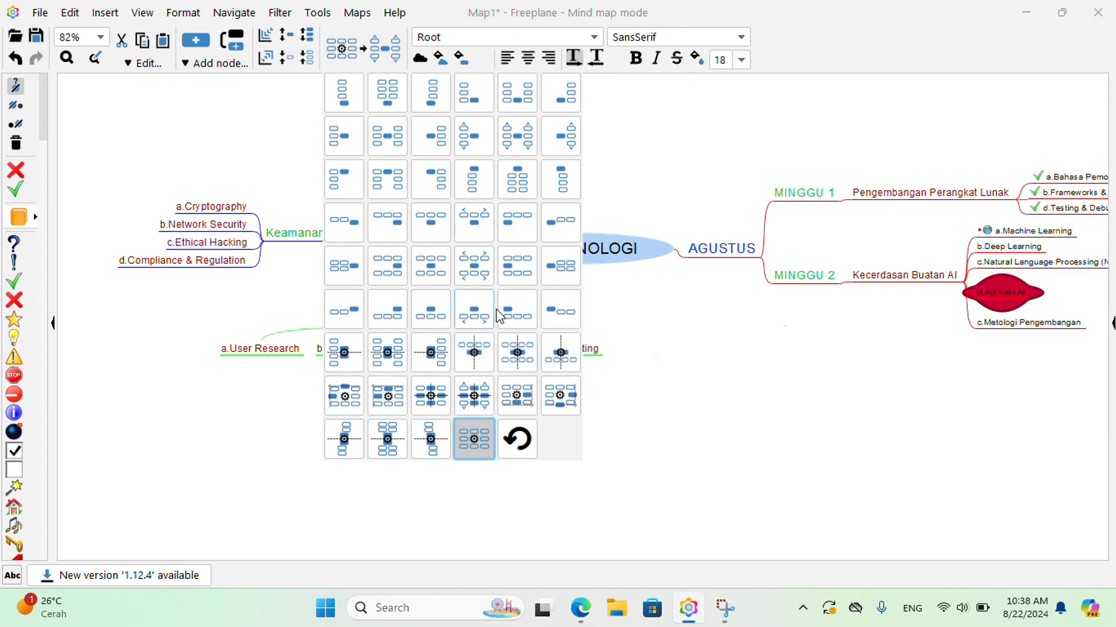
pyautogui.click(430, 320)
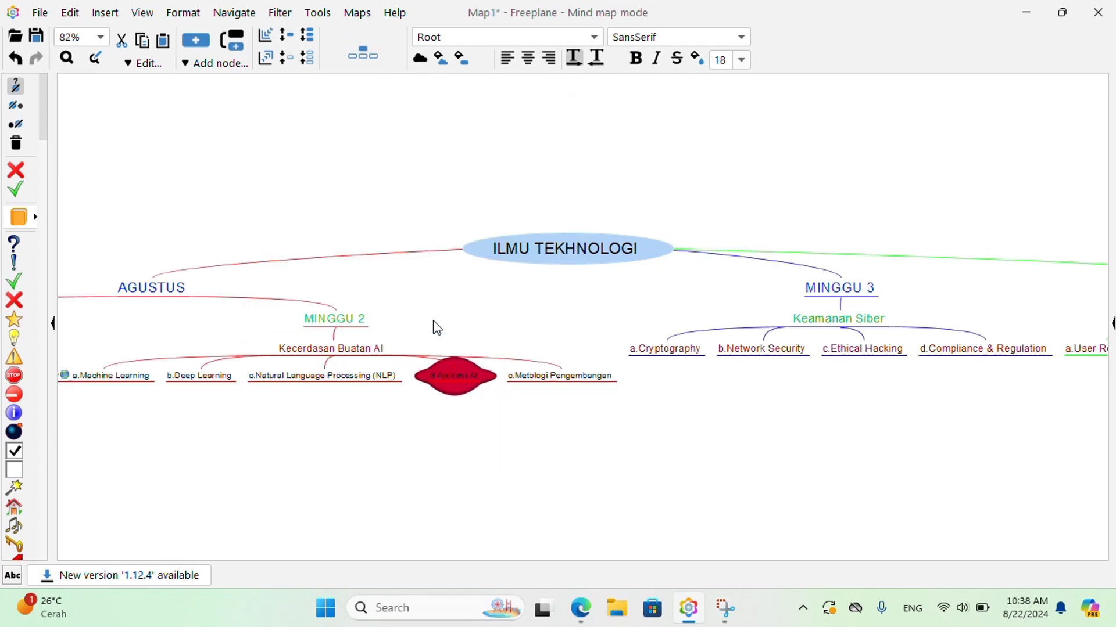
pyautogui.keyDown('ctrl'); pyautogui.scroll(-2, 557, 348); pyautogui.keyUp('ctrl')
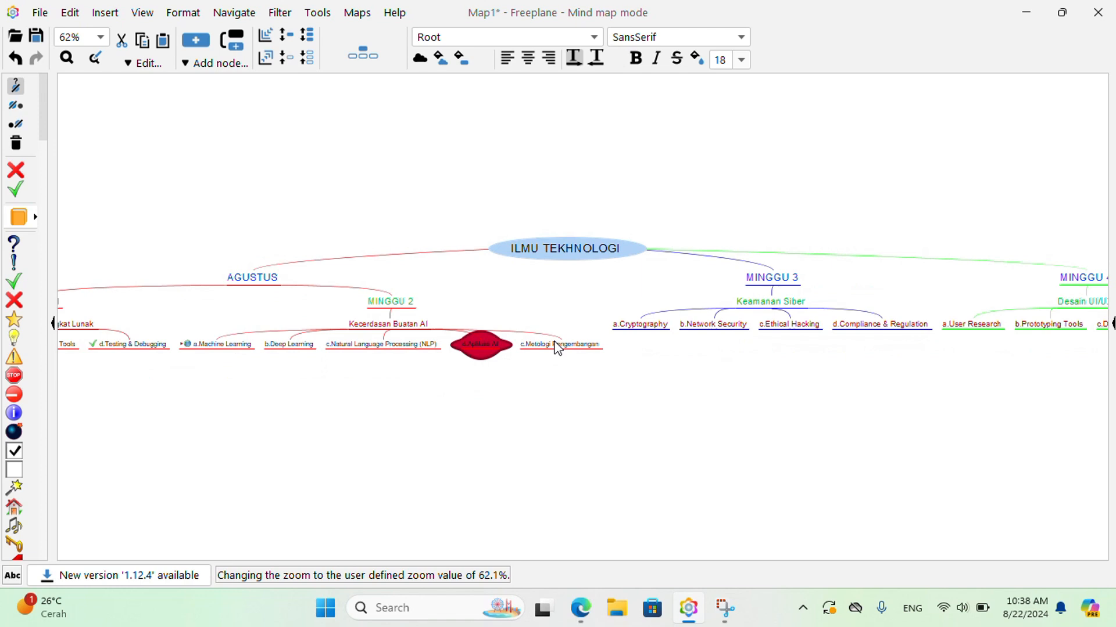
pyautogui.scroll(-2, 558, 348)
pyautogui.keyDown('ctrl'); pyautogui.scroll(-1, 558, 348); pyautogui.keyUp('ctrl')
pyautogui.keyDown('ctrl'); pyautogui.scroll(3, 557, 348); pyautogui.keyUp('ctrl')
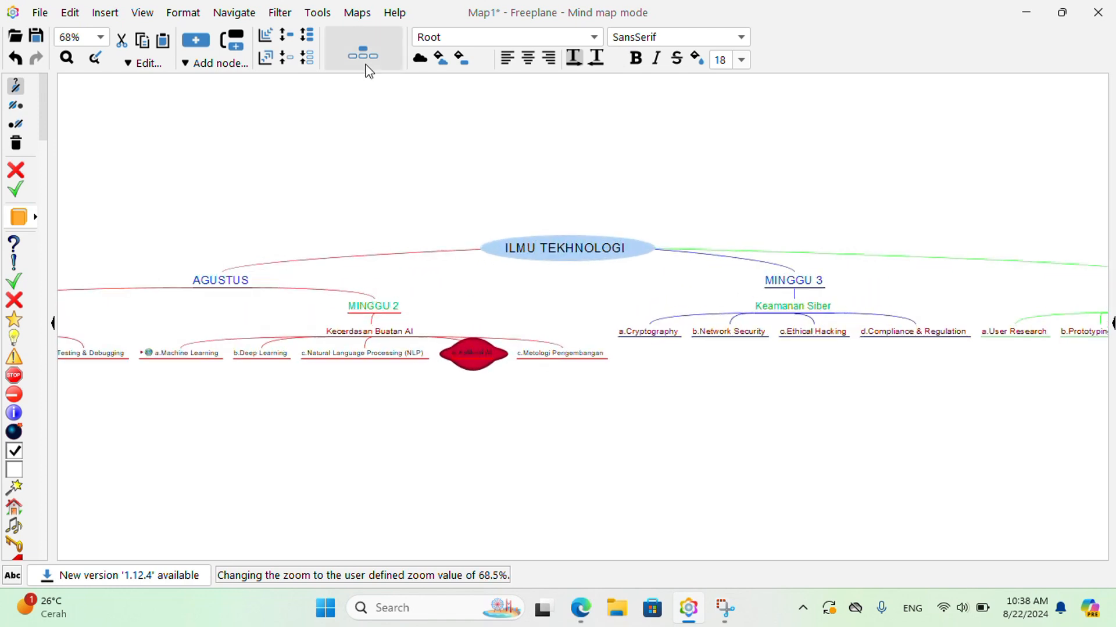
# Undo the layout changes of the root node and "MINGGU 4", together with the folding and unfolding of "MINGGU 4".
pyautogui.click(15, 59)
pyautogui.click(15, 59)
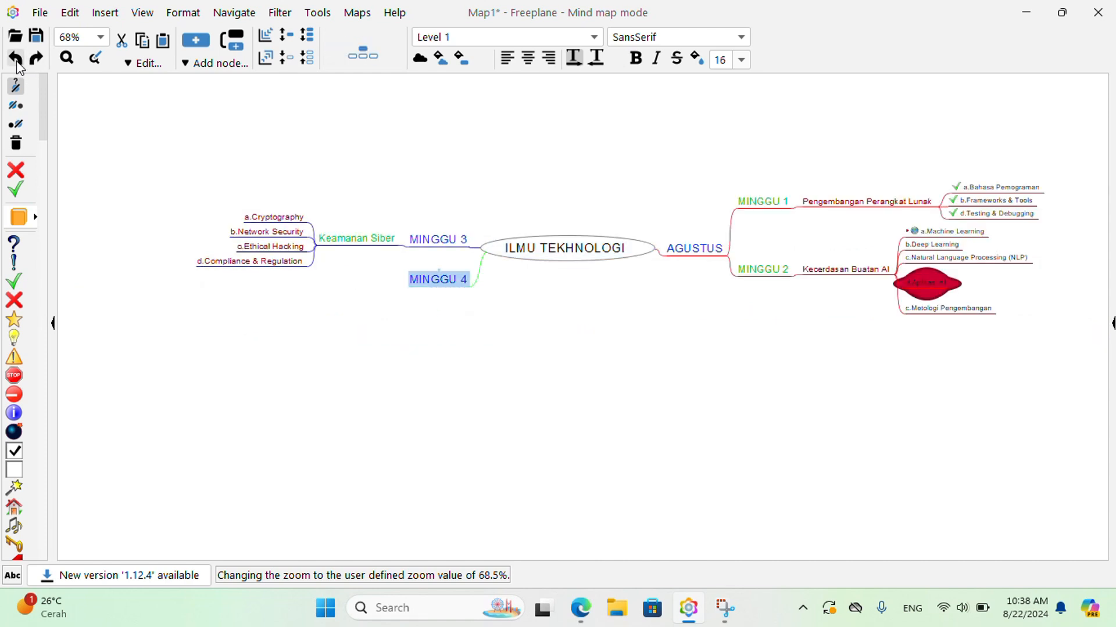
pyautogui.click(16, 62)
pyautogui.click(17, 63)
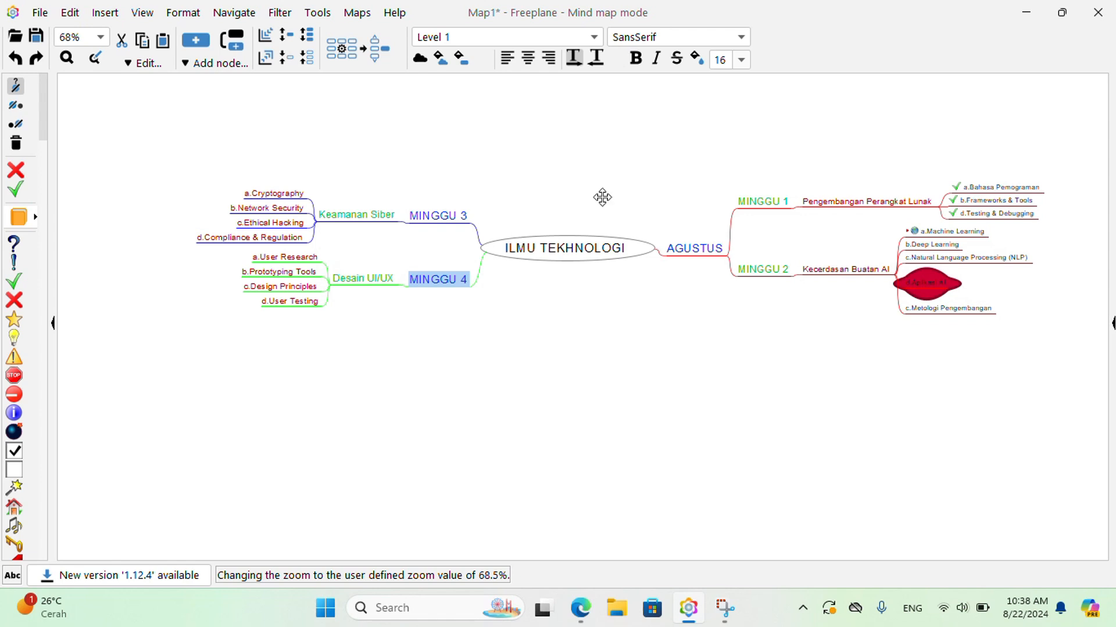
# Make the "ILMU TEKHNOLOGI" root node's text bold and apply the Flower style to the node.
pyautogui.moveTo(600, 195); pyautogui.dragTo(548, 214)
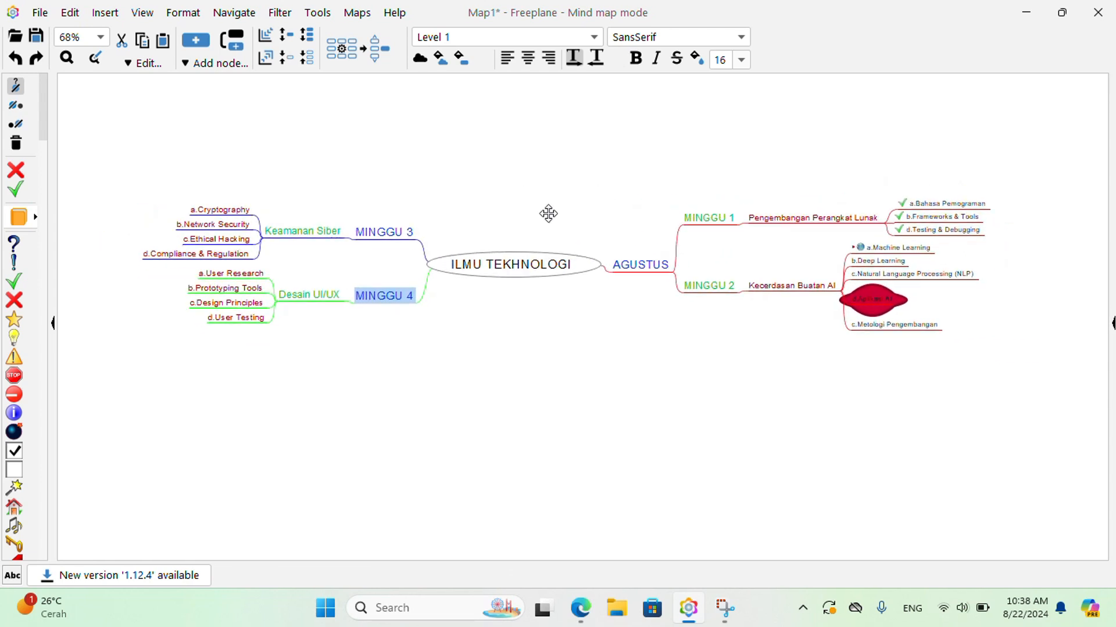
pyautogui.keyDown('ctrl'); pyautogui.scroll(2, 513, 281); pyautogui.keyUp('ctrl')
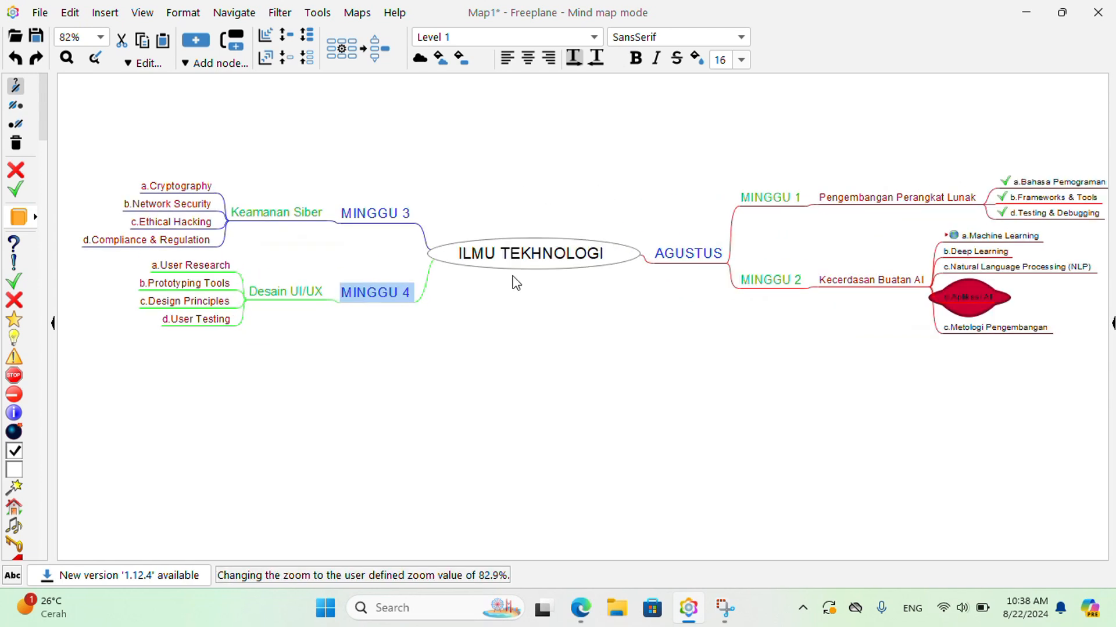
pyautogui.click(471, 30)
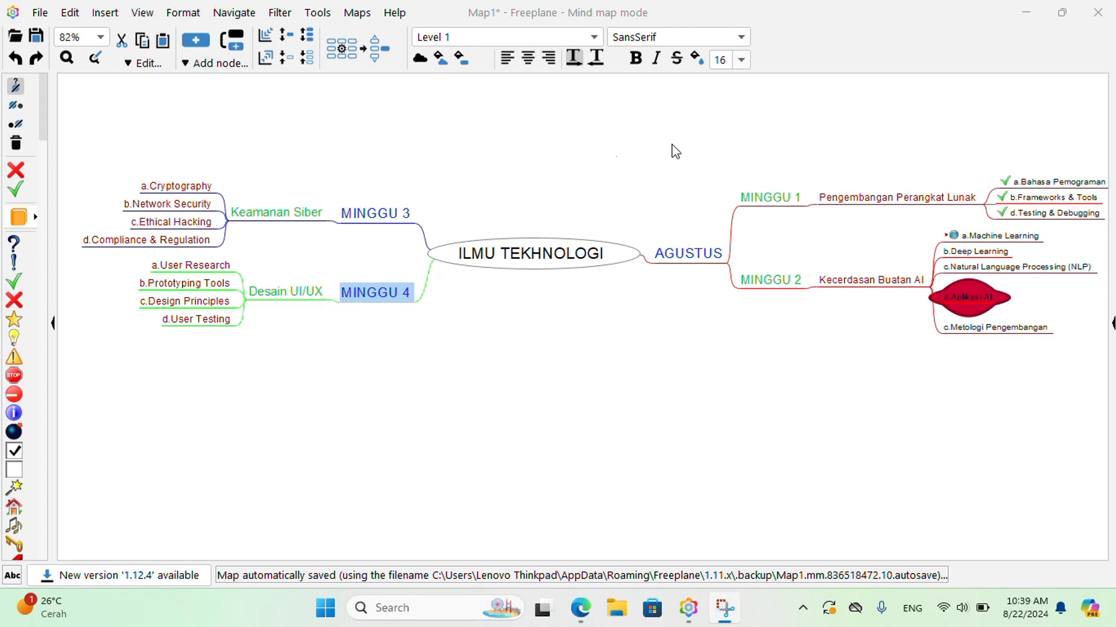
pyautogui.click(569, 266)
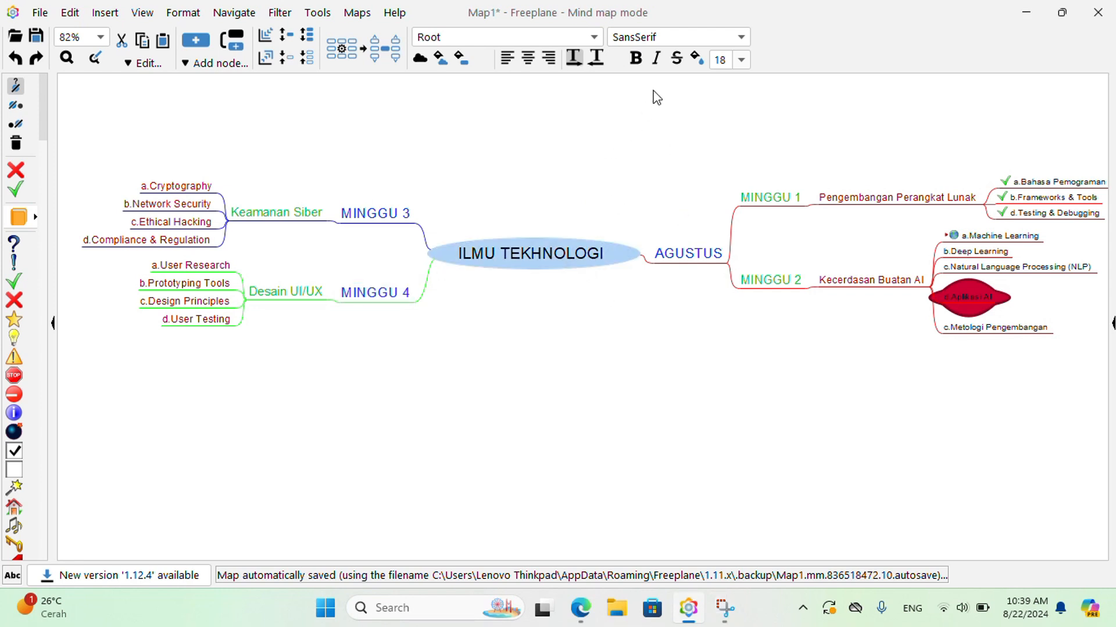
pyautogui.click(635, 63)
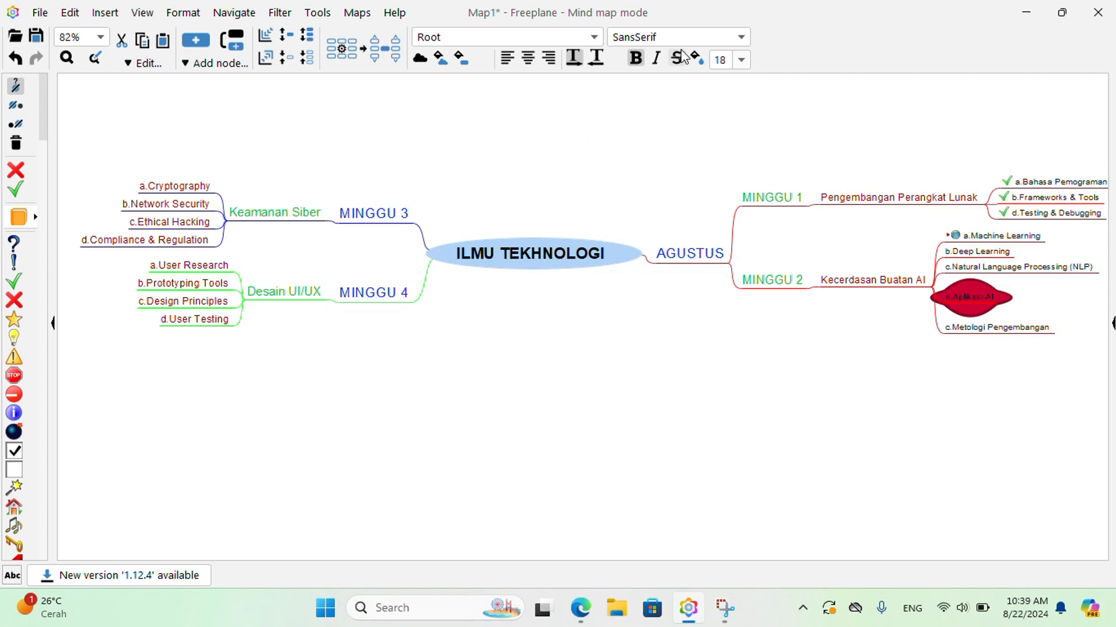
pyautogui.click(444, 37)
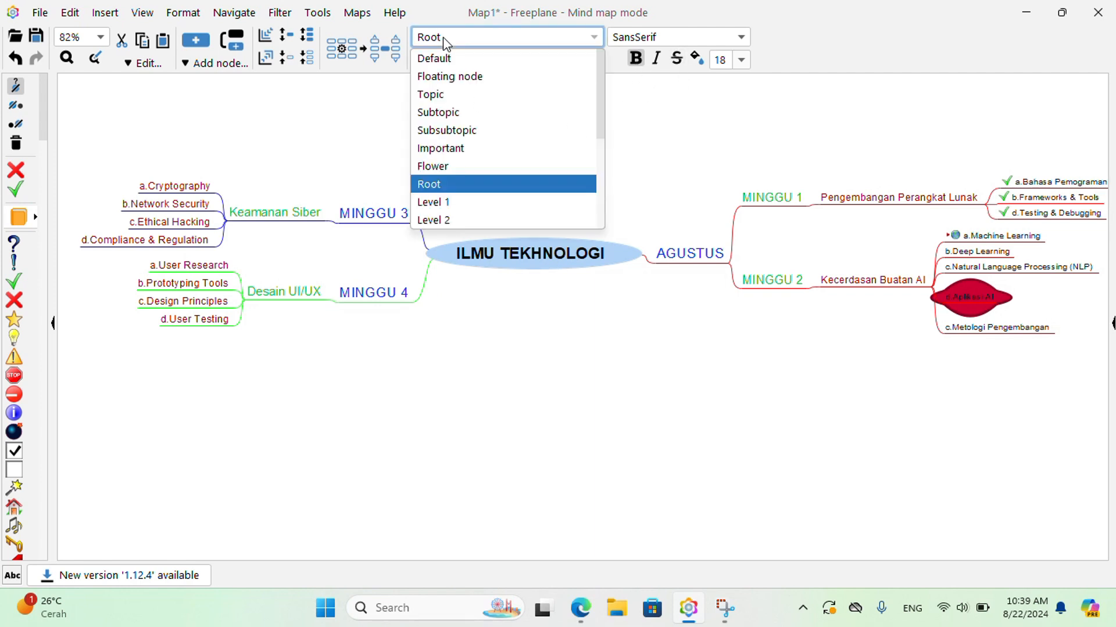
pyautogui.click(493, 164)
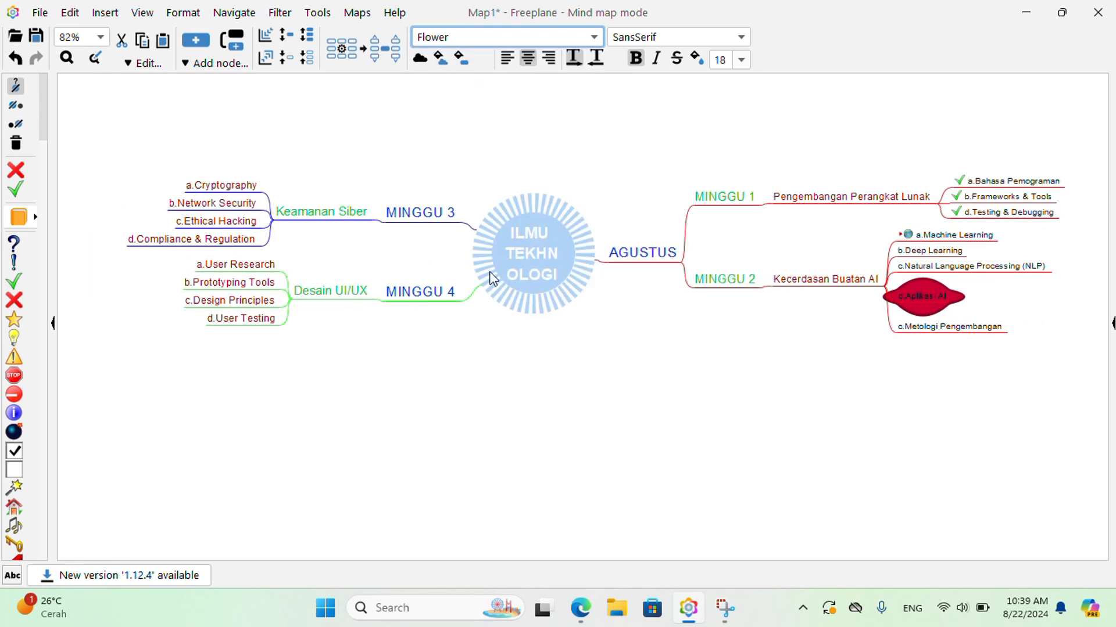
pyautogui.click(668, 261)
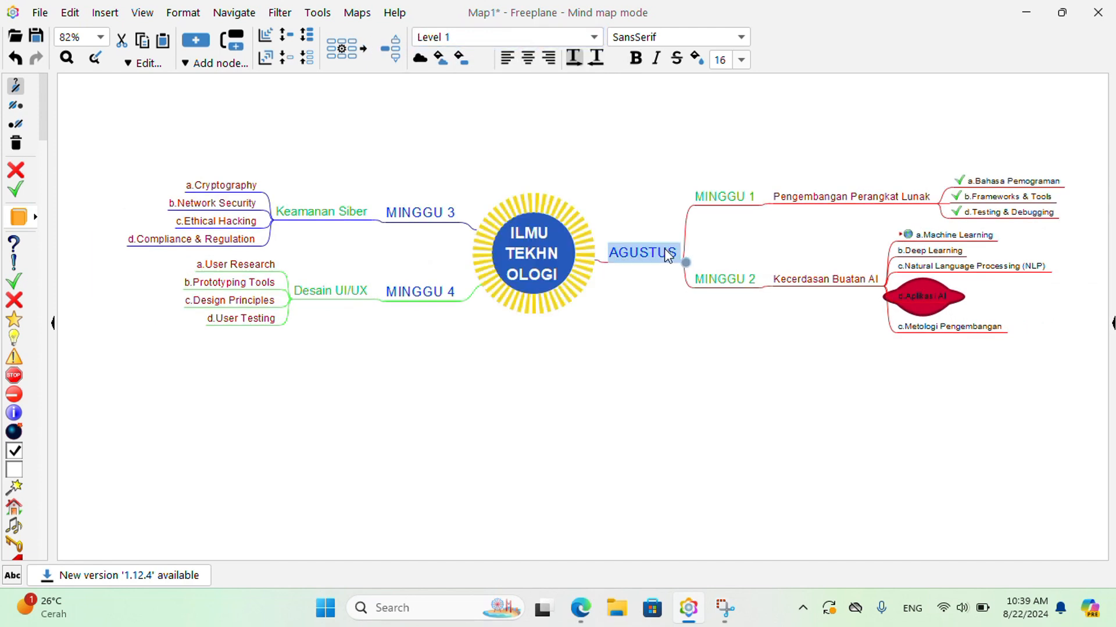
pyautogui.click(439, 38)
pyautogui.click(622, 138)
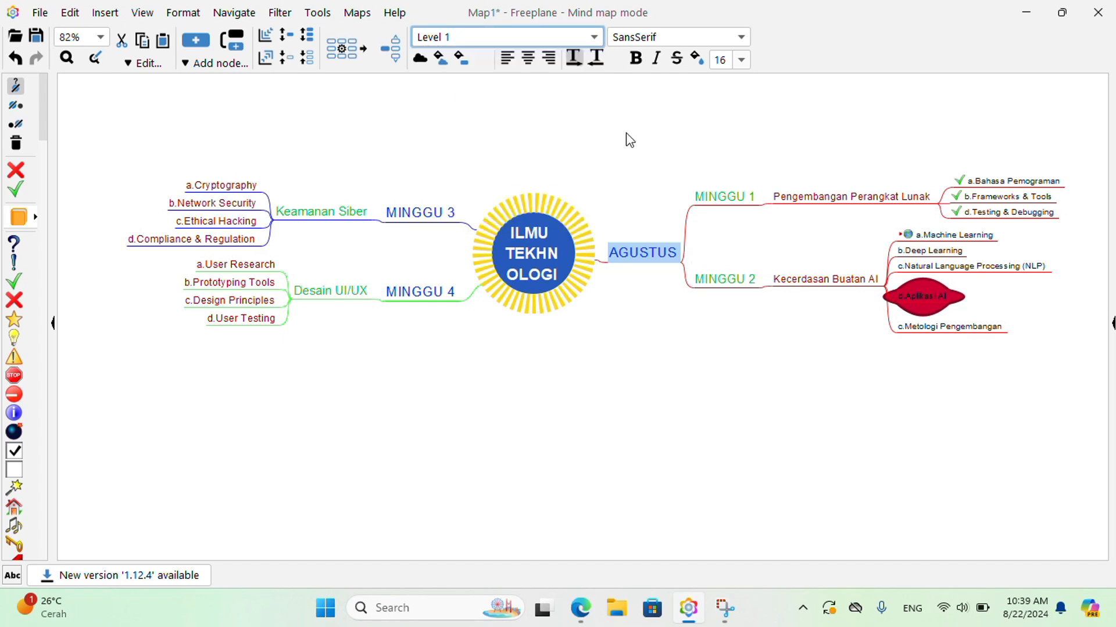
# Try the Default style and the Topic style on the "ILMU TEKHNOLOGI" root node.
pyautogui.moveTo(622, 137); pyautogui.dragTo(652, 248)
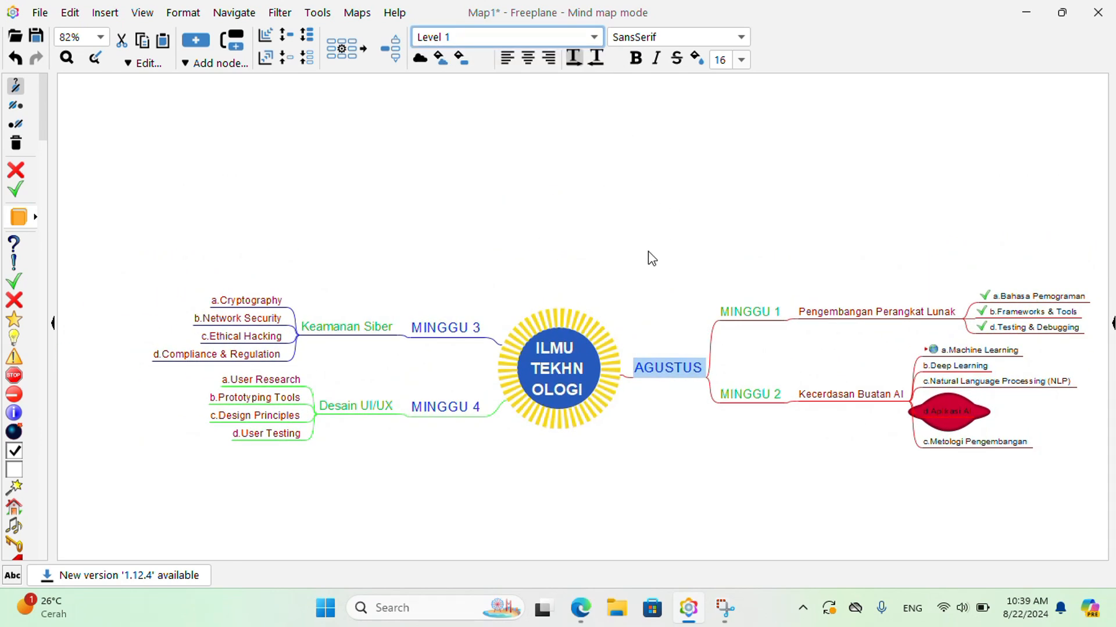
pyautogui.click(564, 370)
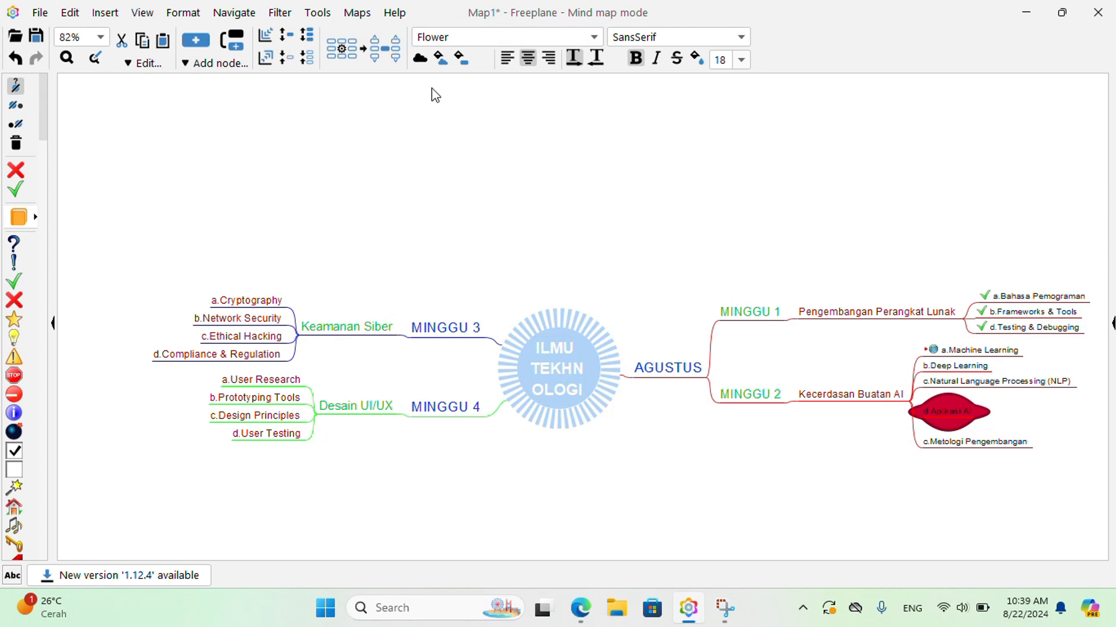
pyautogui.click(443, 41)
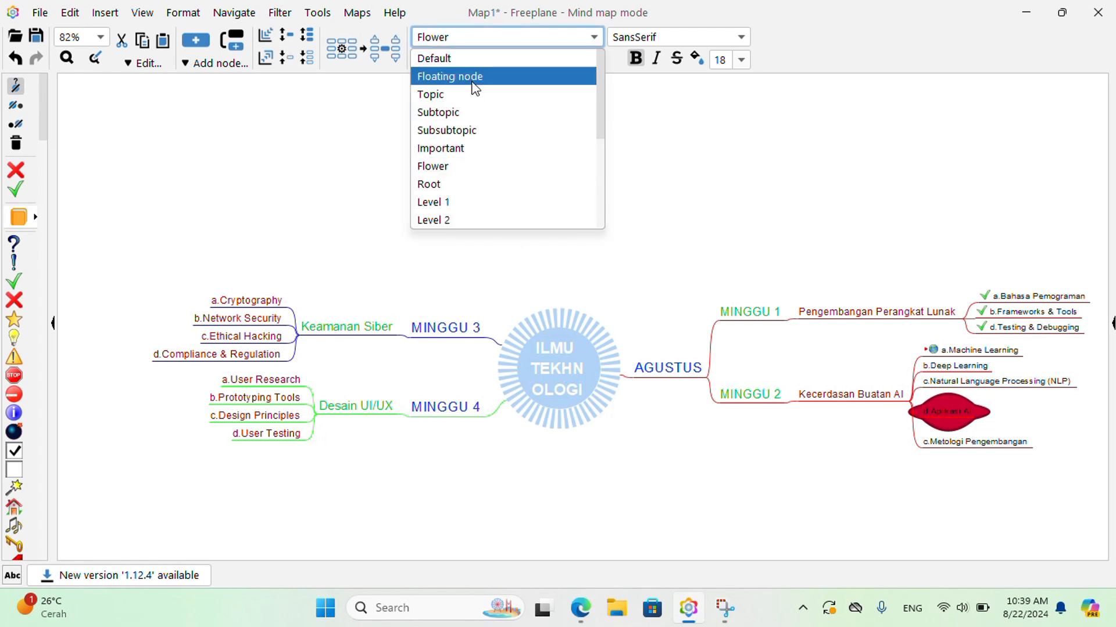
pyautogui.click(472, 57)
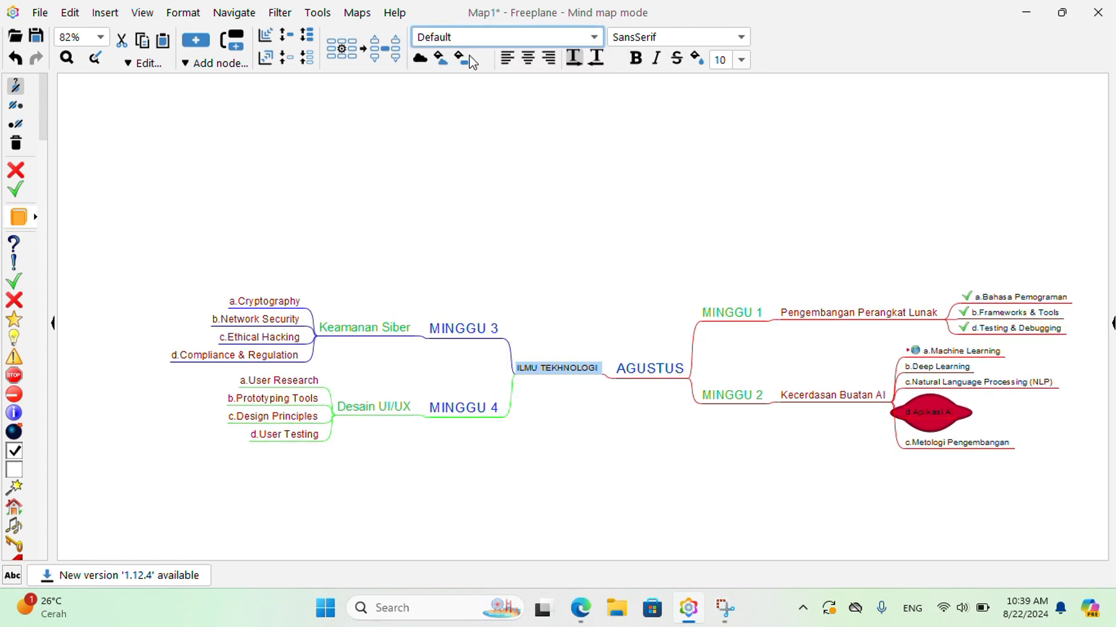
pyautogui.click(429, 37)
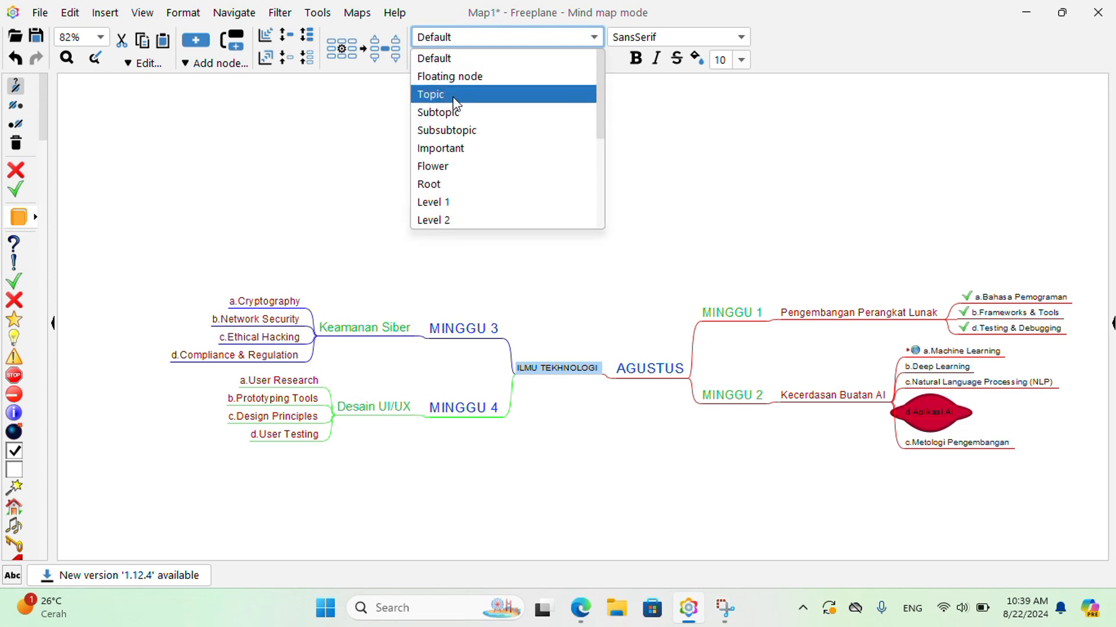
pyautogui.click(455, 96)
# Apply the Flower style to the "ILMU TEKHNOLOGI" root node again and select the "AGUSTUS" node.
pyautogui.click(441, 42)
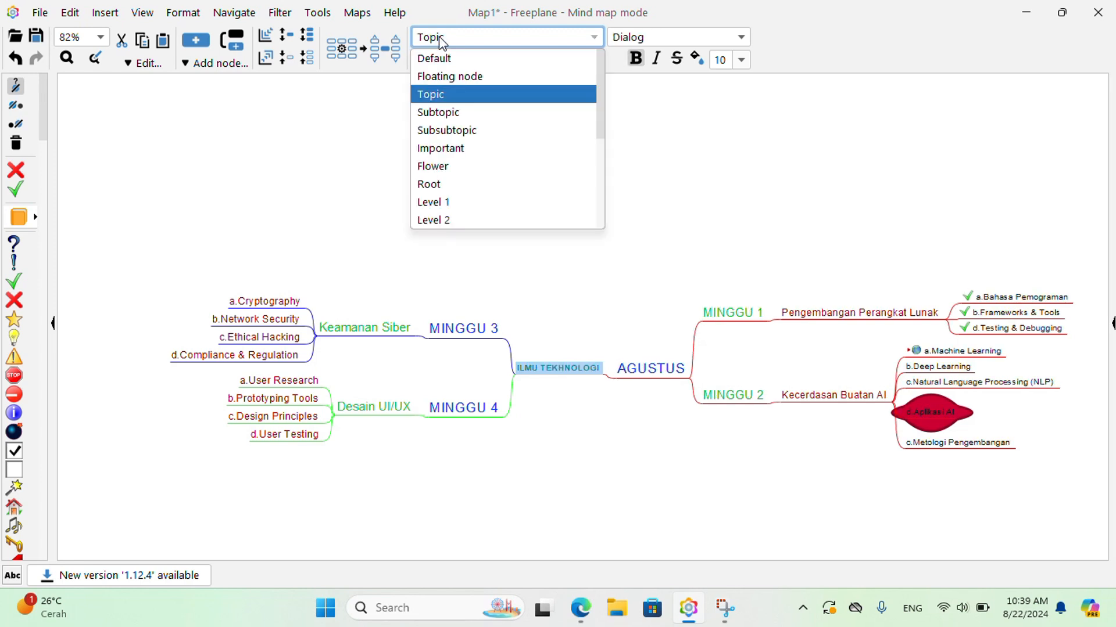
pyautogui.click(462, 167)
pyautogui.click(572, 232)
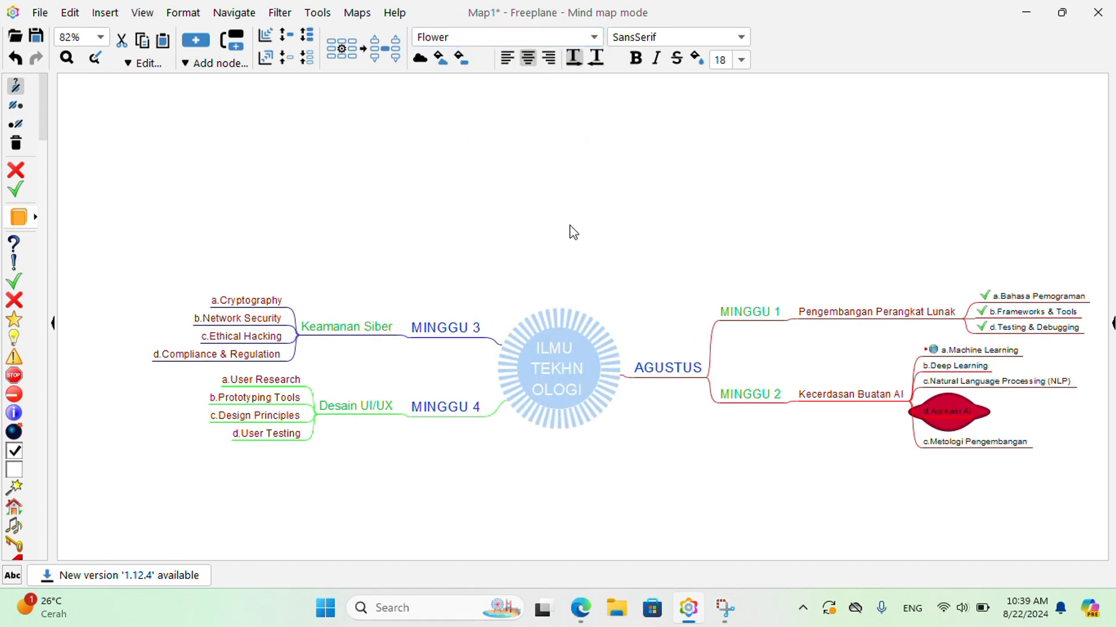
pyautogui.click(668, 370)
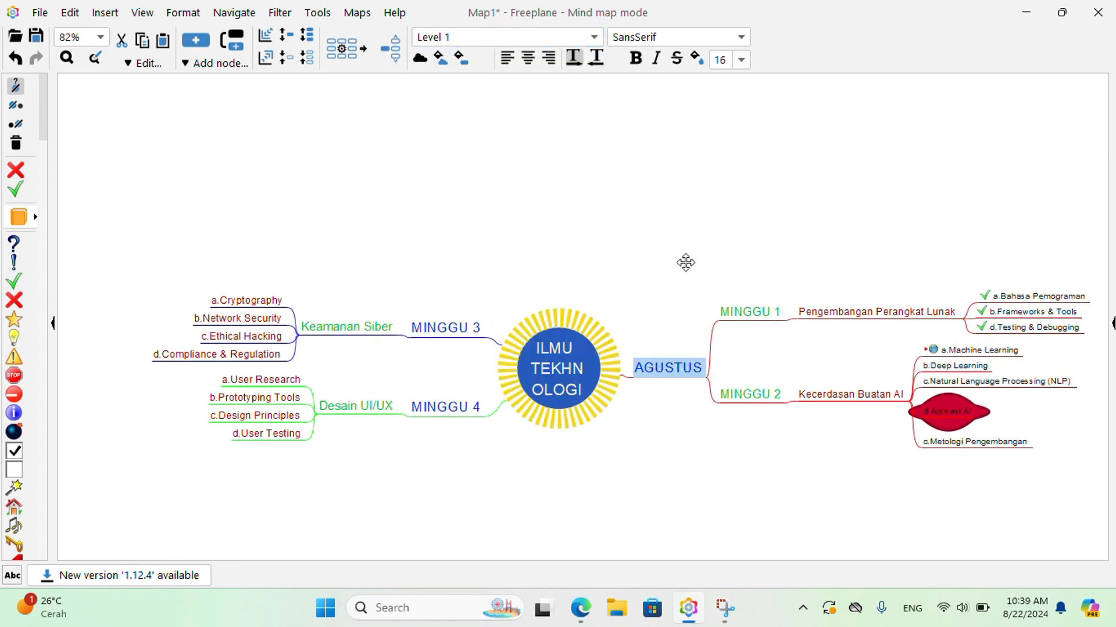